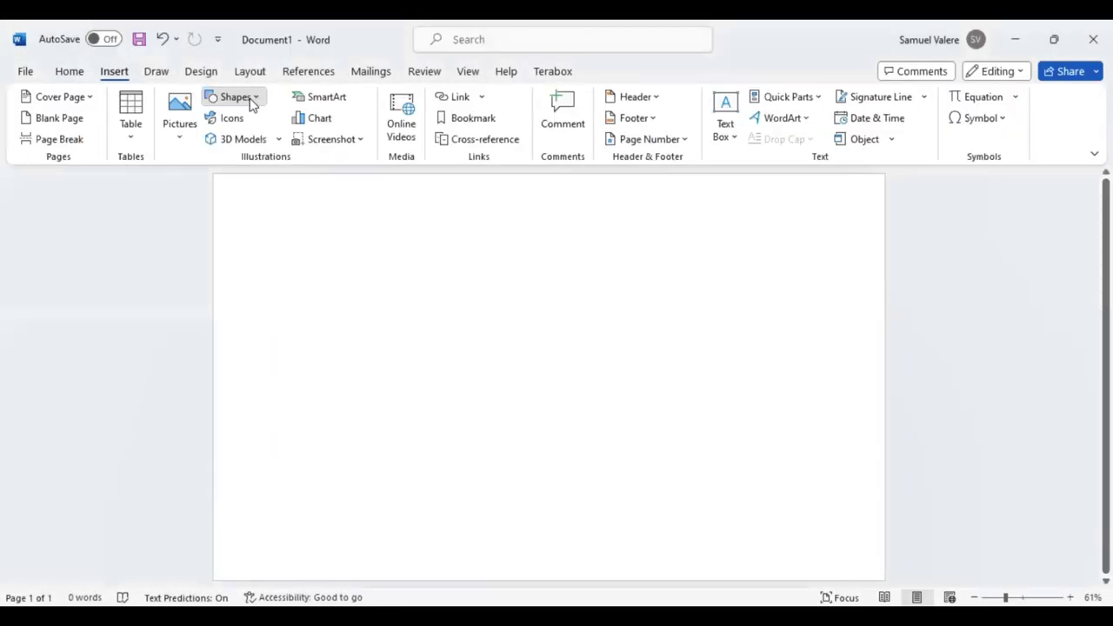
Step: Draw an isosceles triangle pointing right, flush left, 8.43" tall and 3.61" wide
left_click(251, 103)
left_click_drag(261, 269, 689, 471)
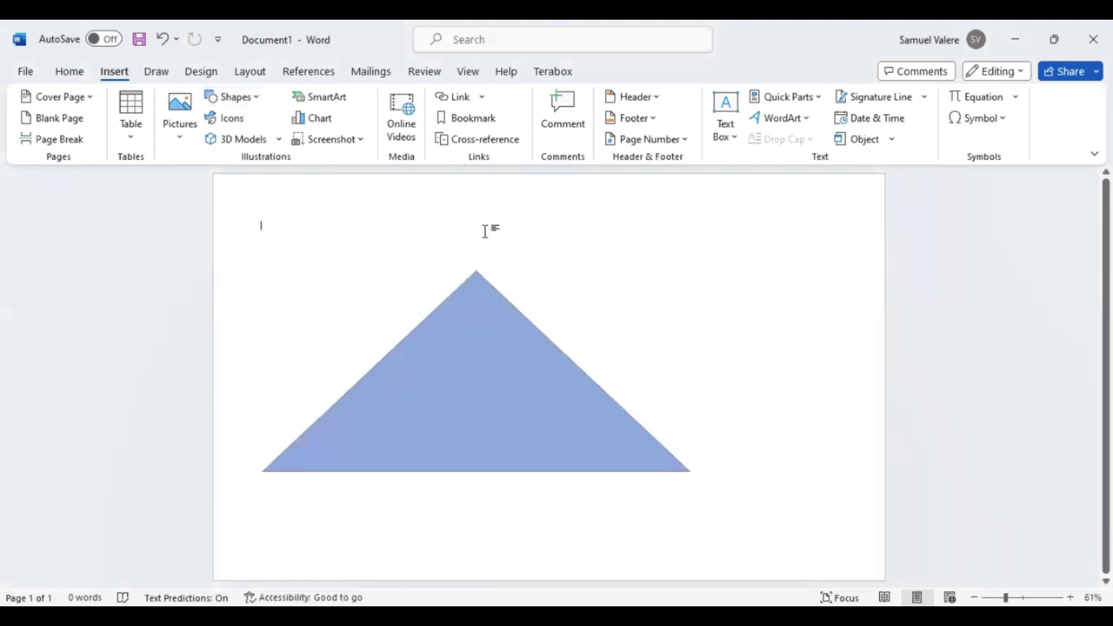
left_click_drag(485, 230, 588, 311)
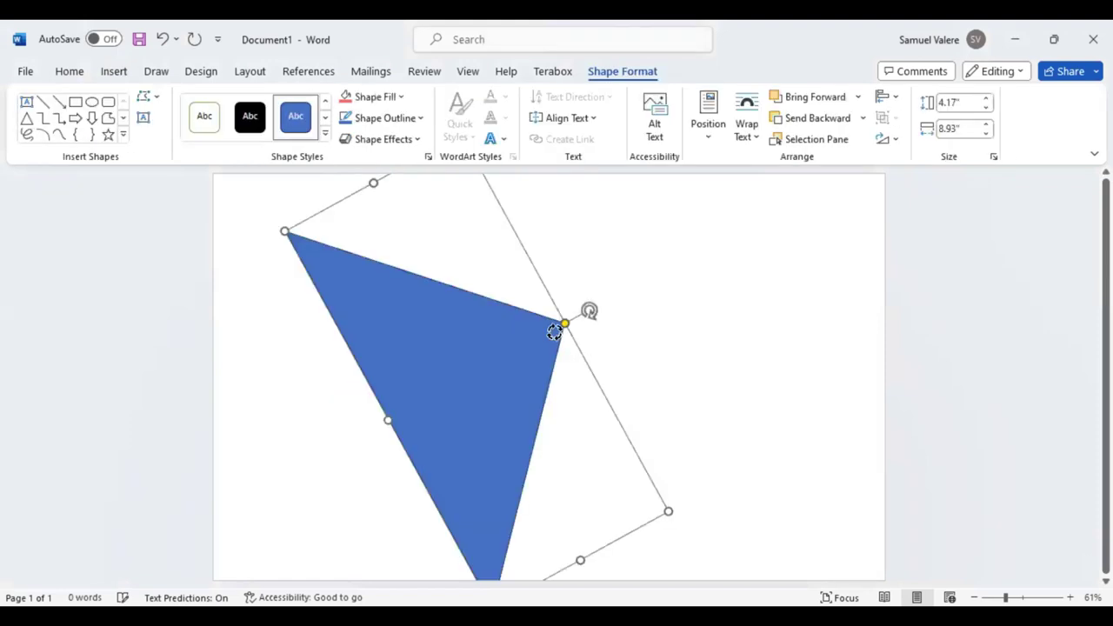
left_click_drag(565, 386, 567, 375)
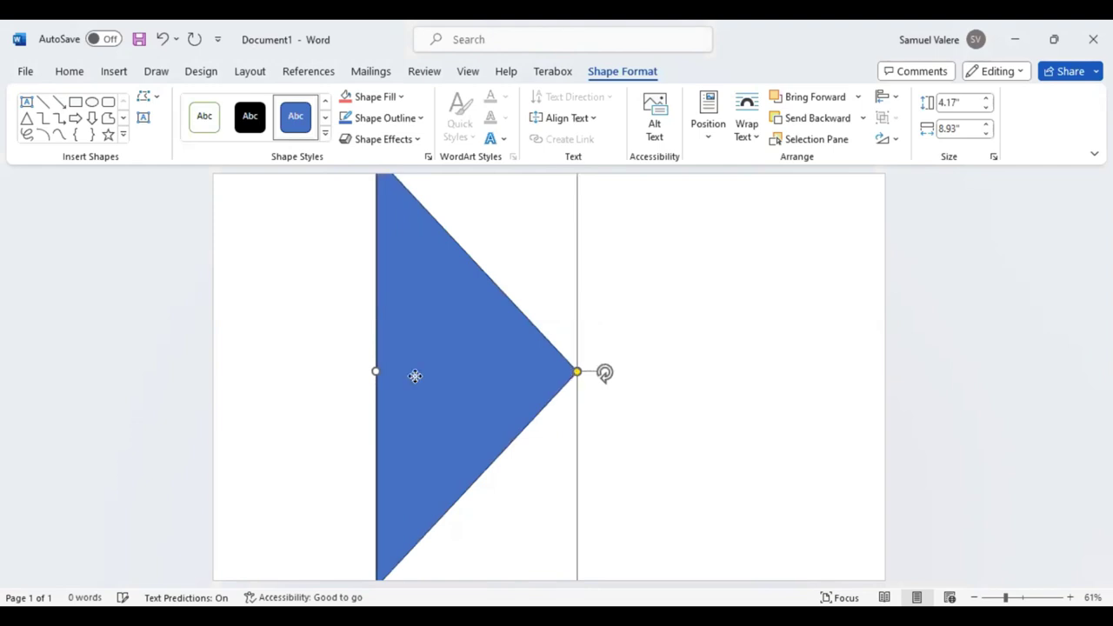
left_click_drag(288, 345, 288, 346)
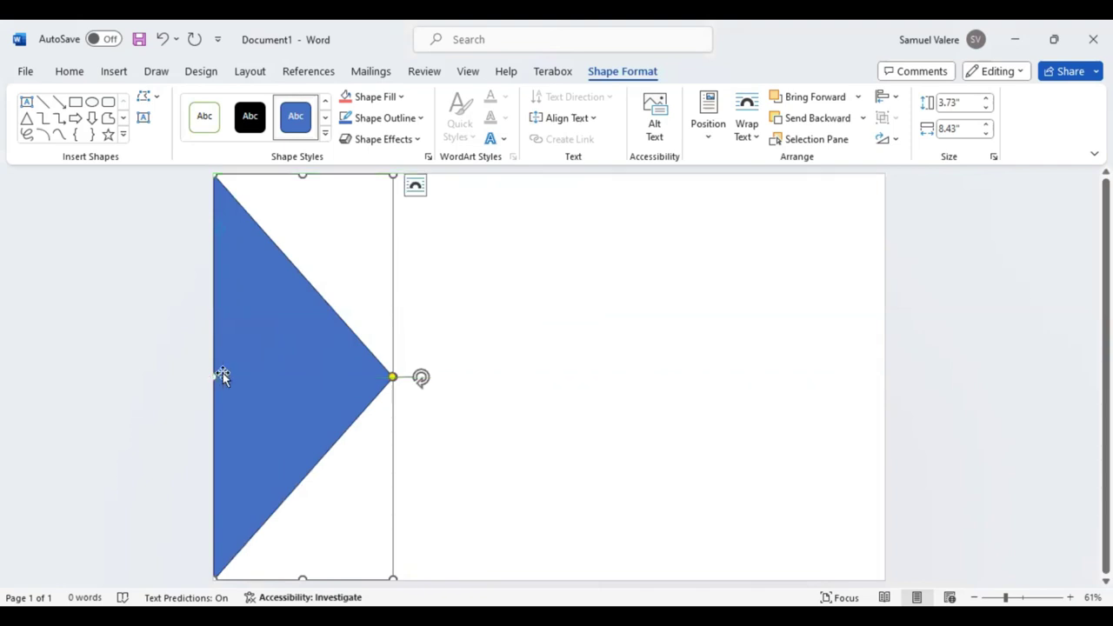
left_click_drag(217, 375, 251, 374)
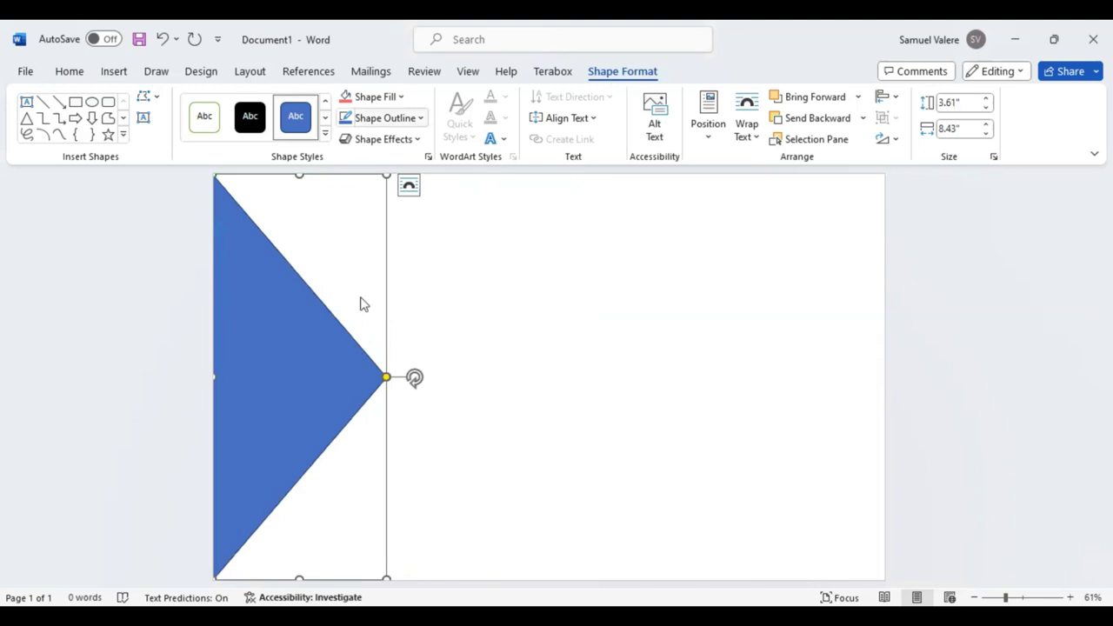
Step: Fill the left-edge triangle with yellow
left_click(401, 97)
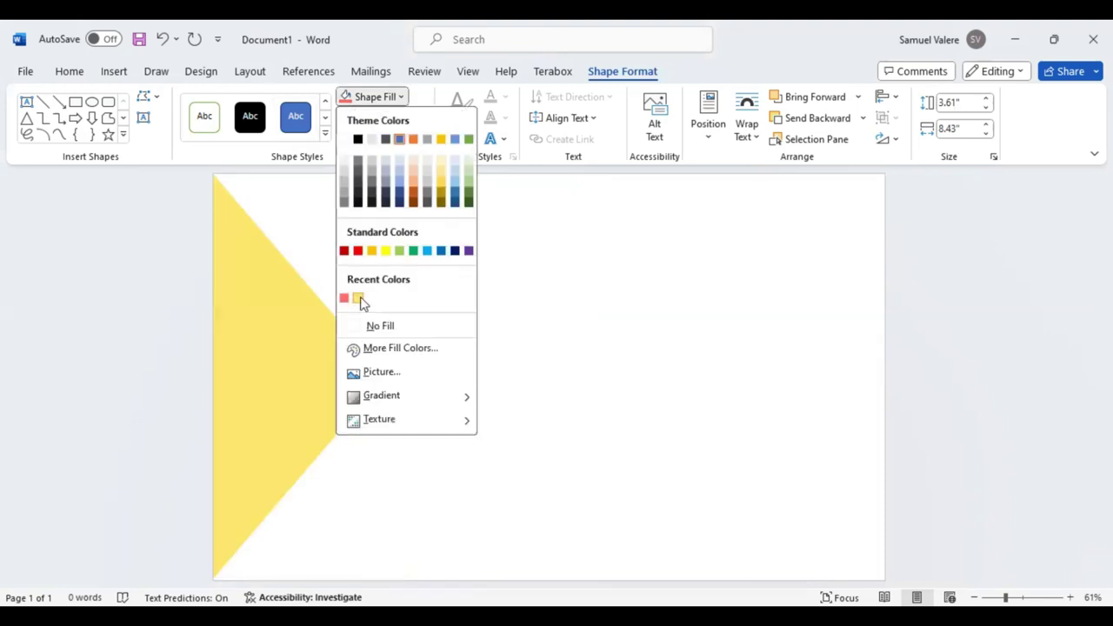
left_click(312, 339)
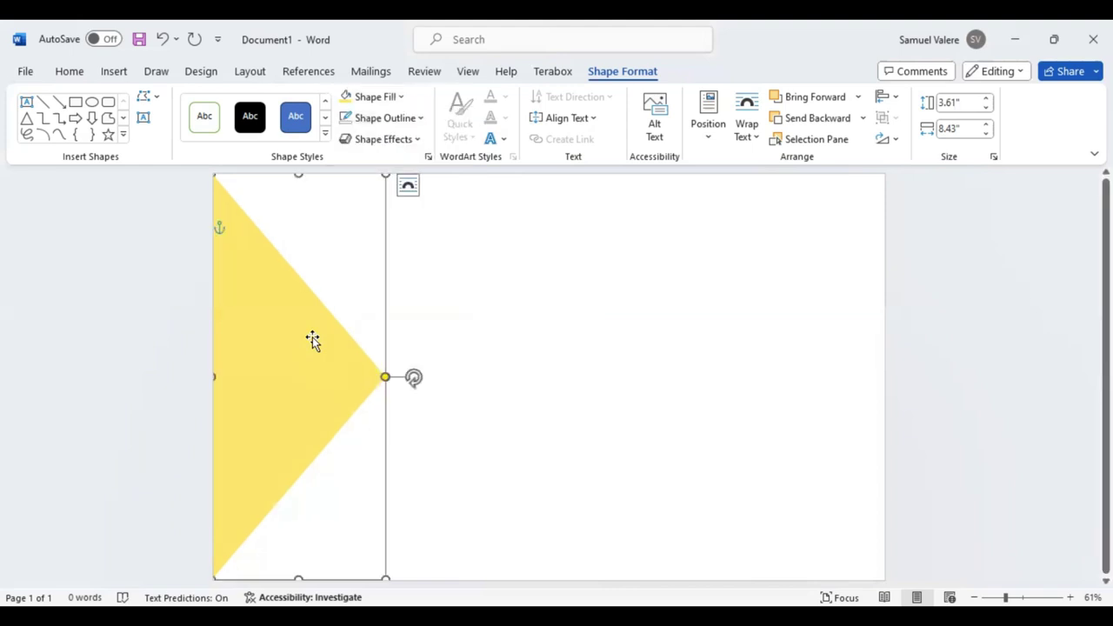
left_click_drag(386, 180, 389, 184)
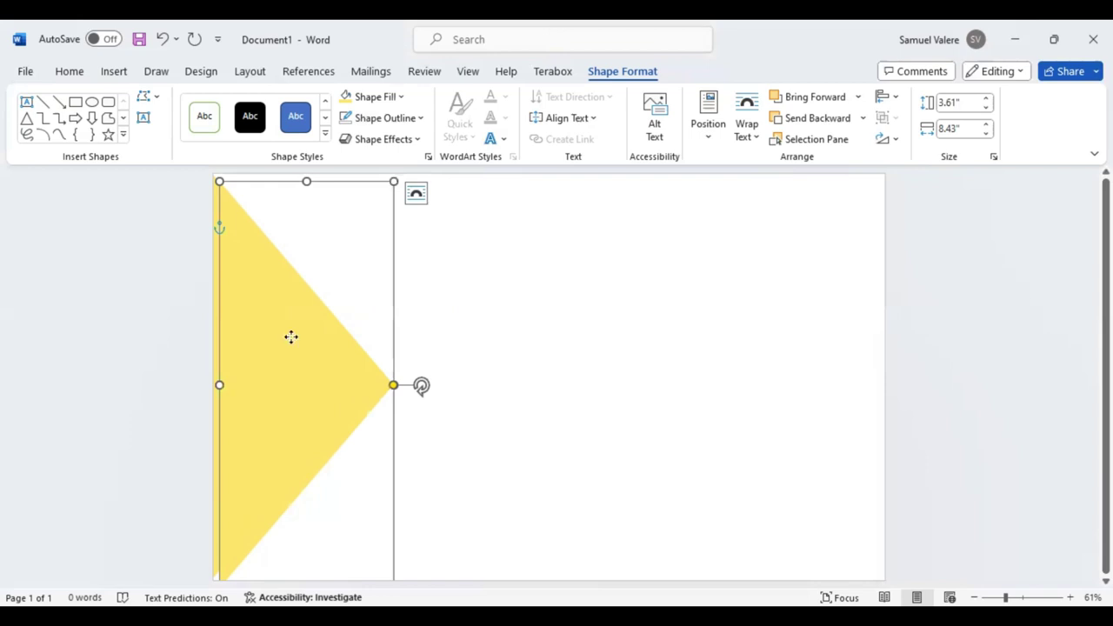
Step: Overlay a smaller red triangle (3.05" by 8.09") on the yellow one, then deselect
key("ctrl+y")
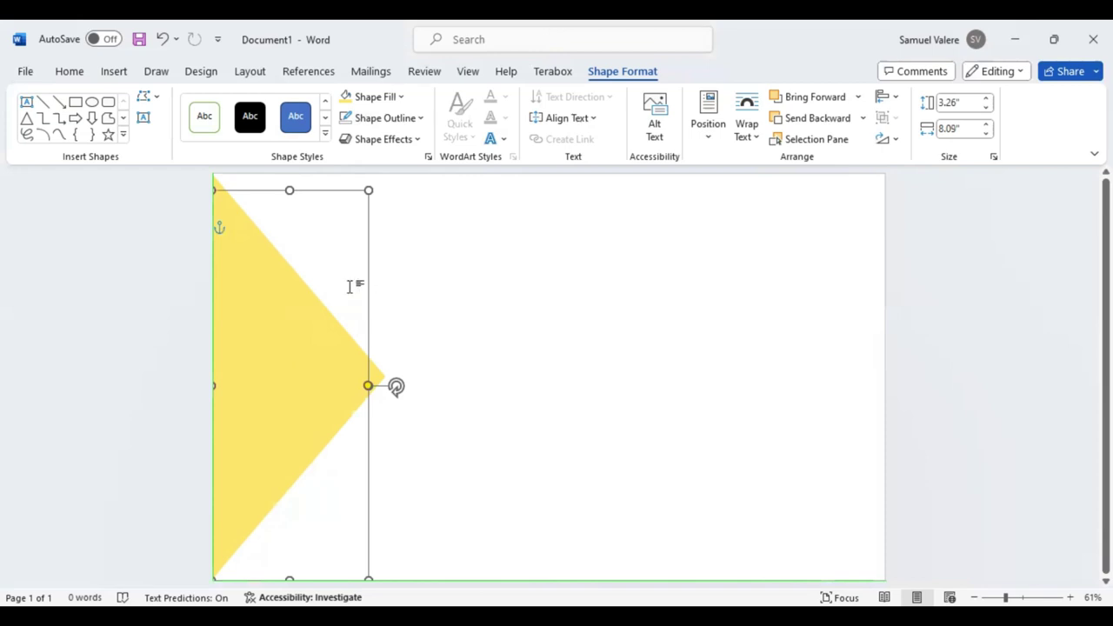
key("ctrl+z")
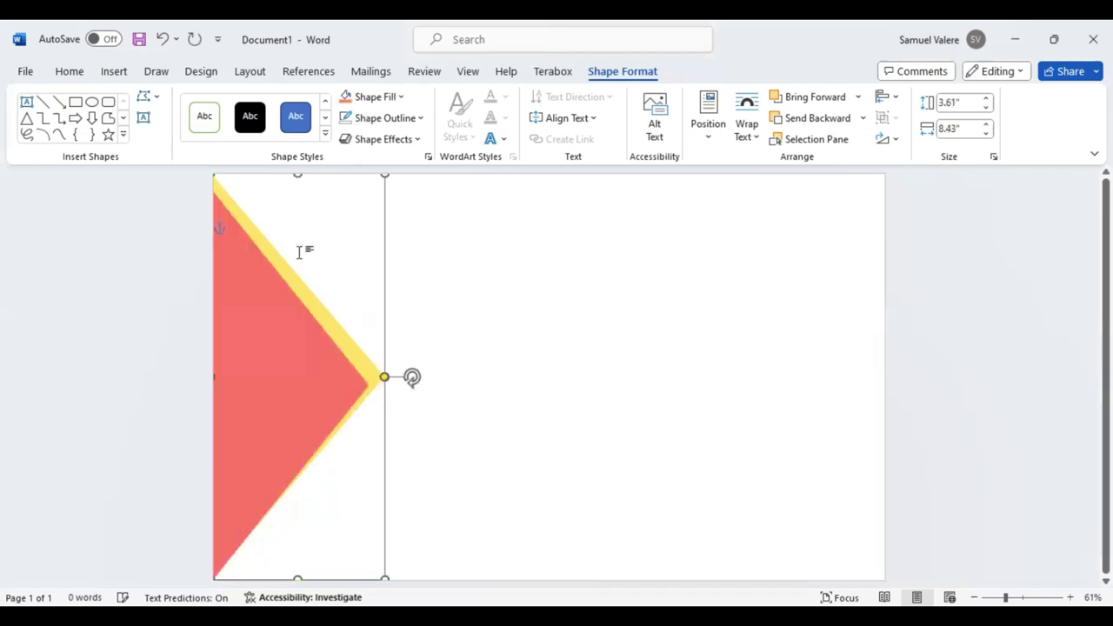
key("ctrl+z")
key("ctrl+z")
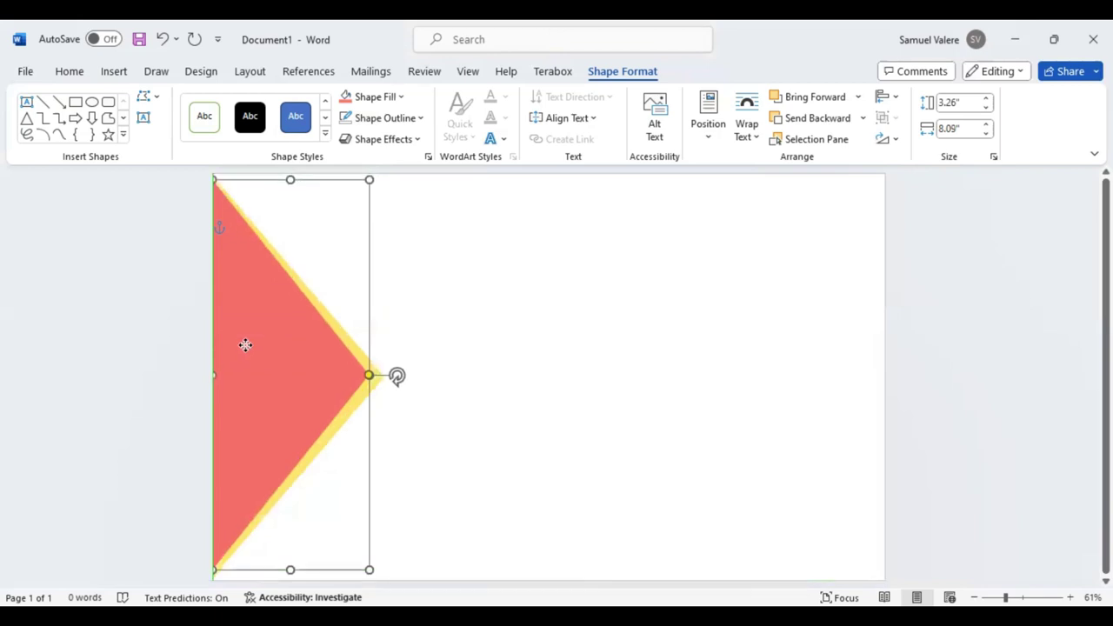
key("ctrl+z")
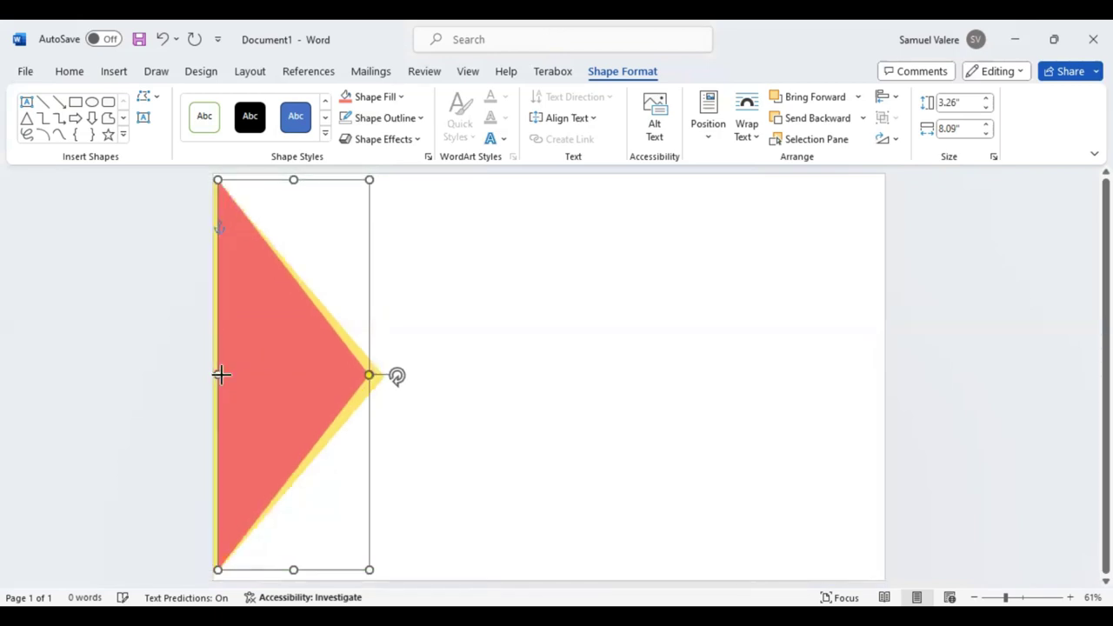
key("ctrl+y")
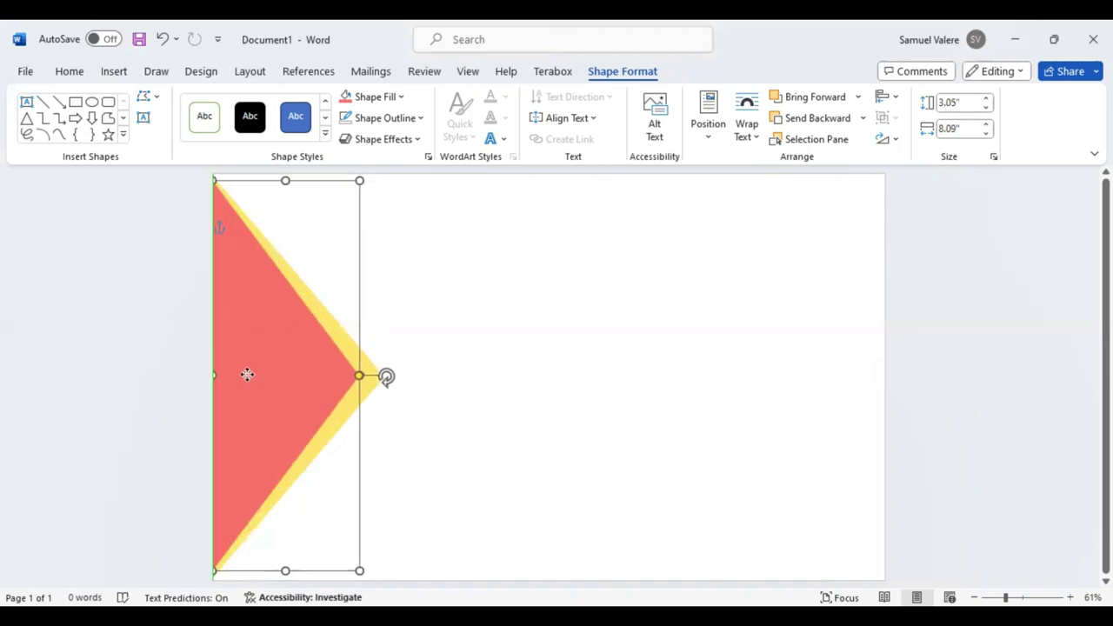
left_click_drag(247, 374, 241, 377)
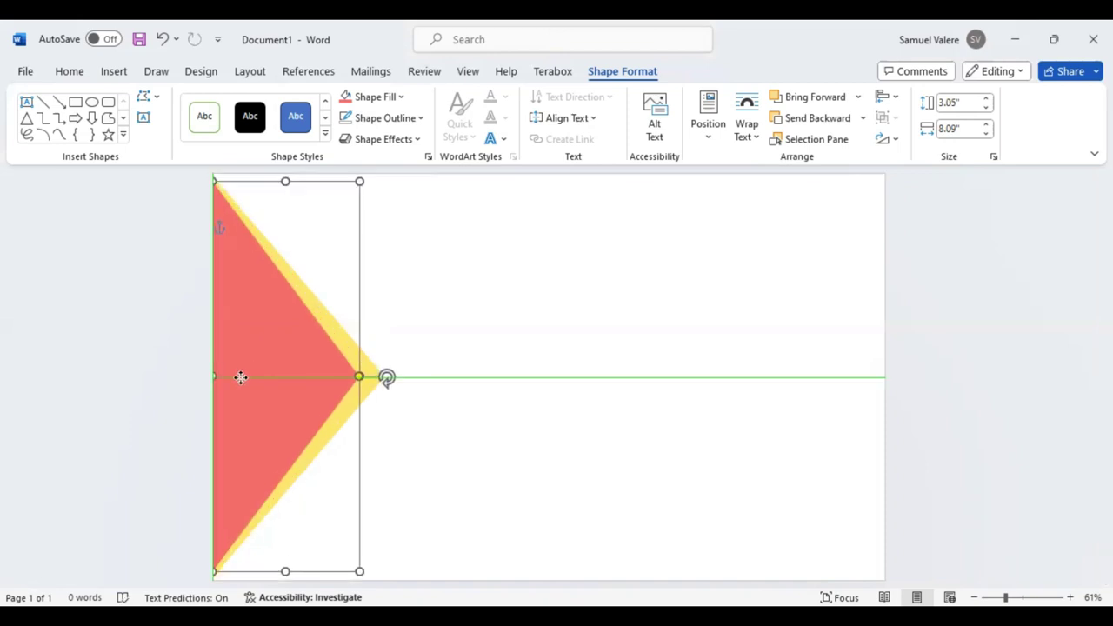
key("ctrl+z")
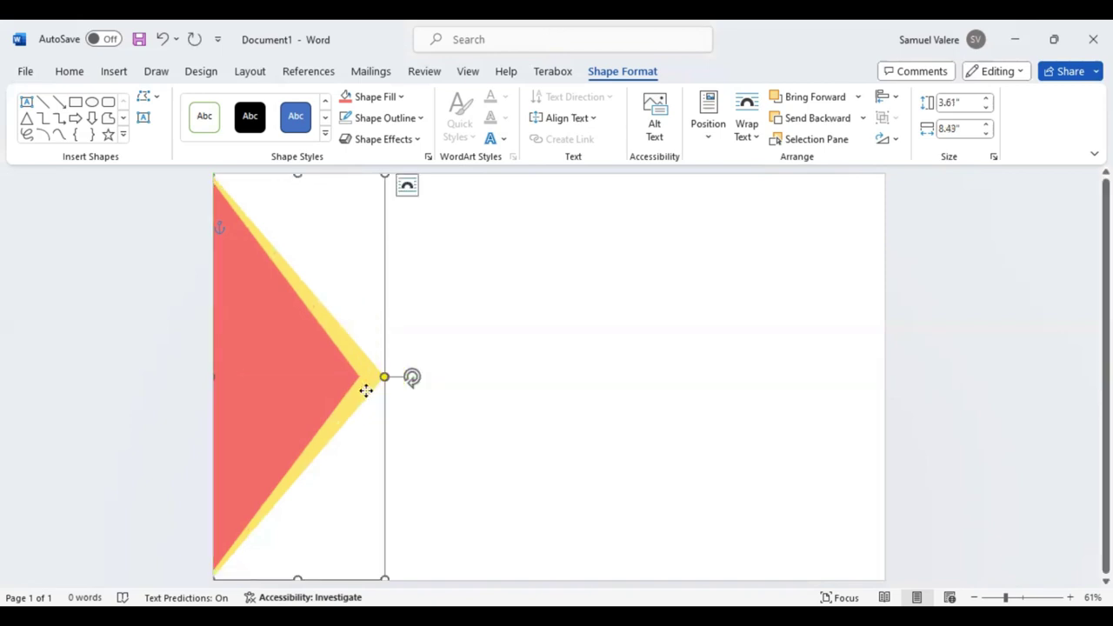
left_click_drag(366, 390, 365, 391)
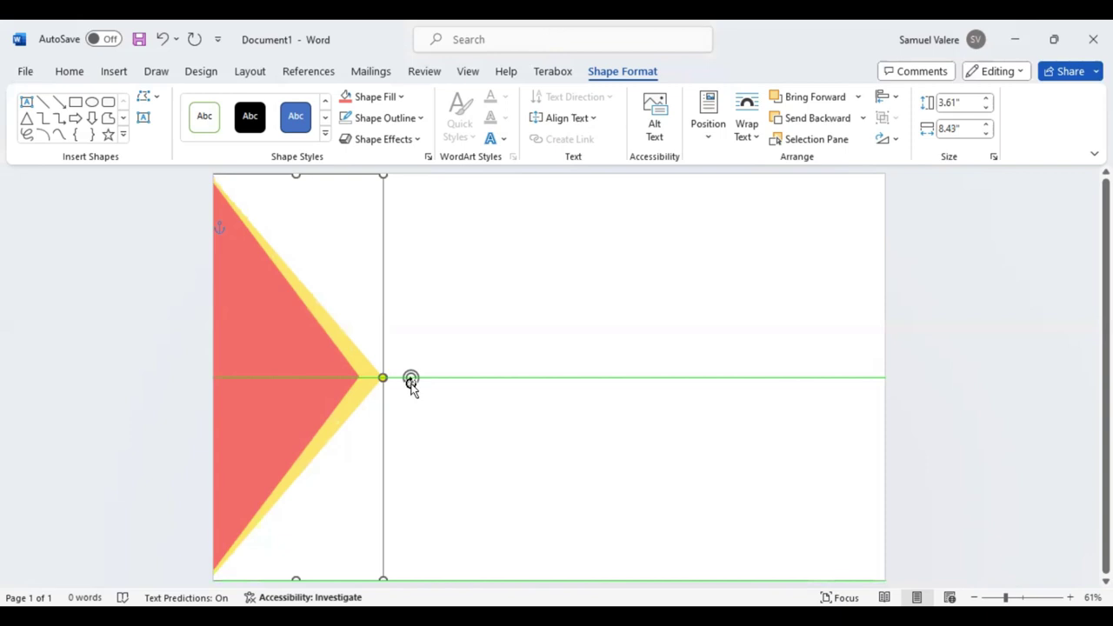
left_click_drag(411, 385, 364, 372)
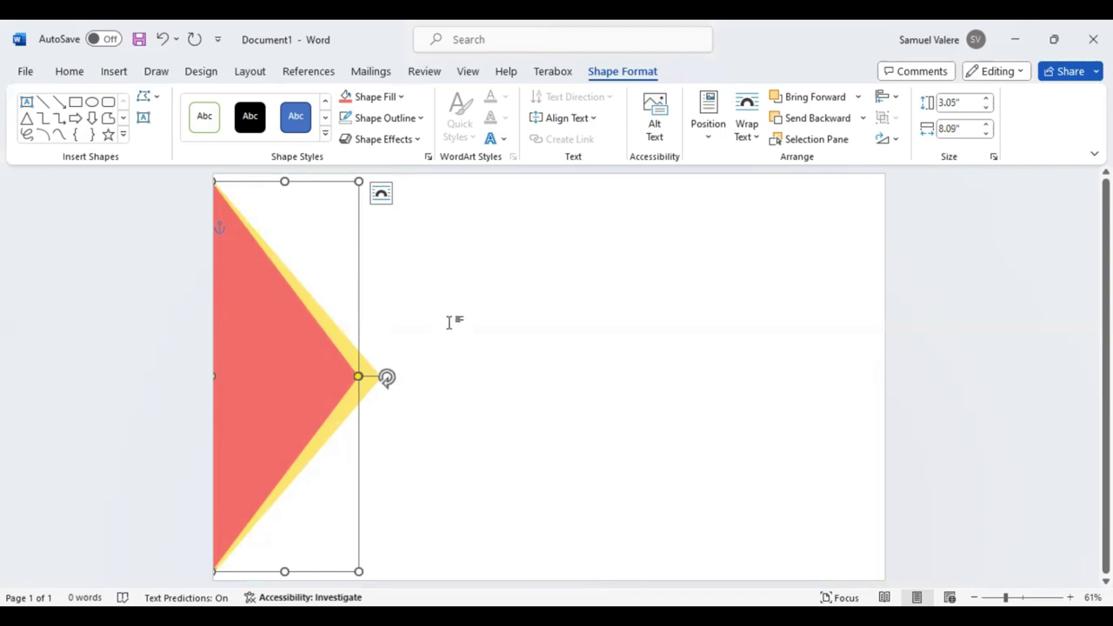
key("Escape")
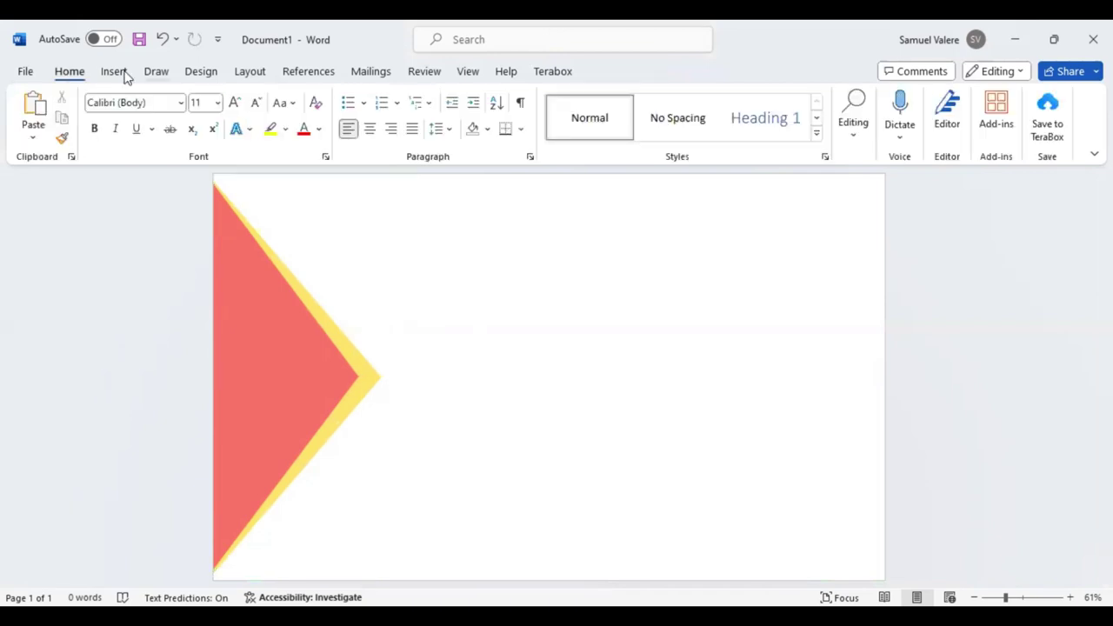
Step: Add a wide right triangle along the bottom-left corner, sent behind the yellow triangle
left_click(121, 76)
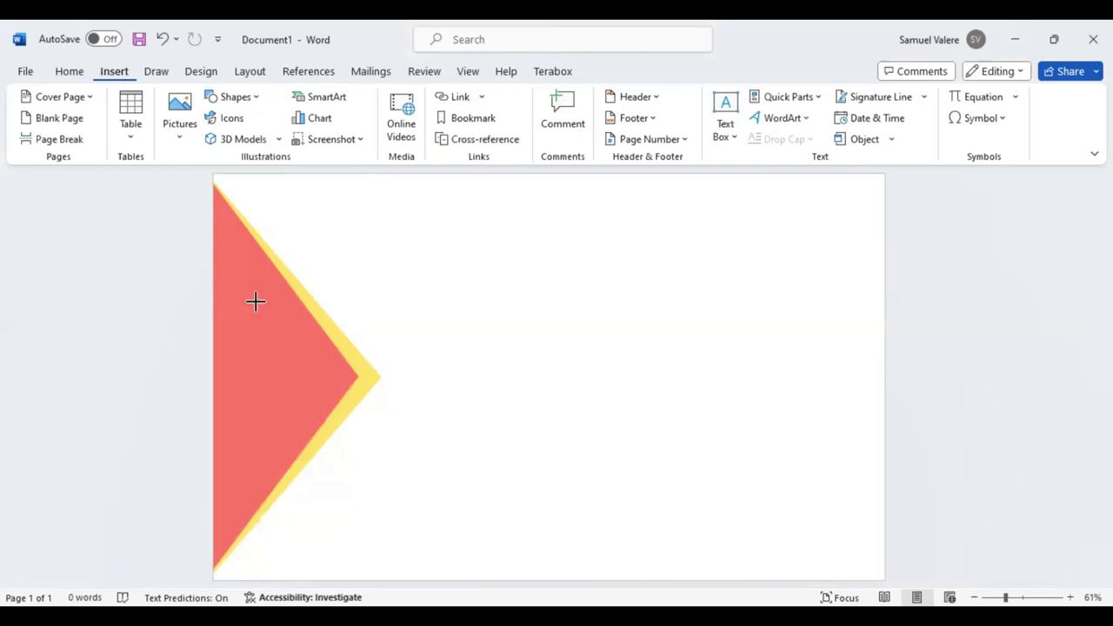
left_click_drag(341, 252, 684, 356)
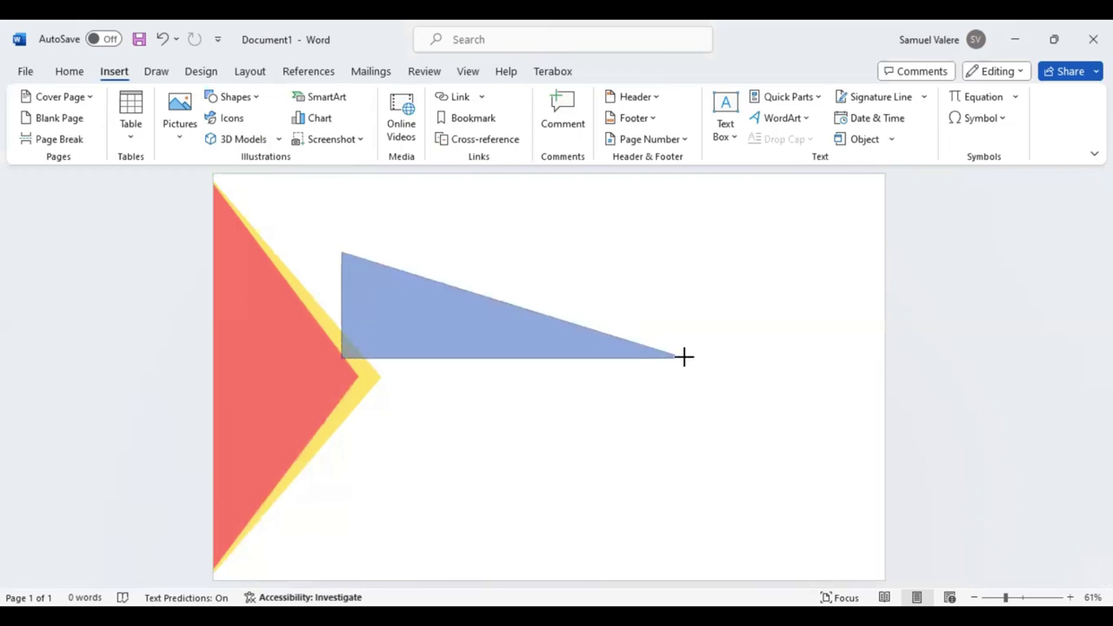
left_click_drag(393, 304, 255, 529)
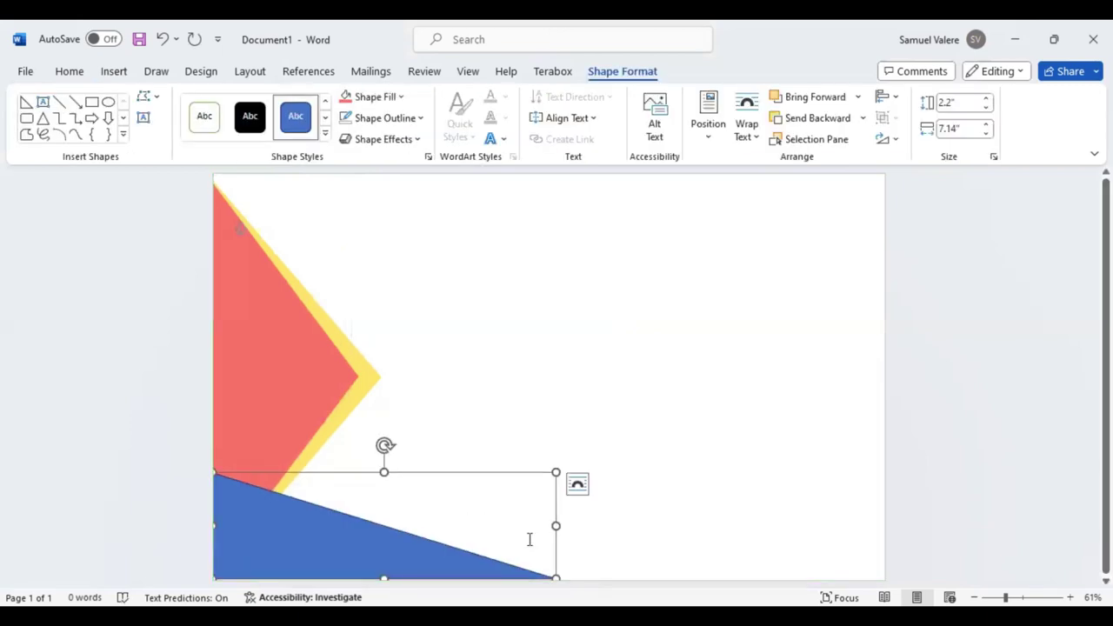
left_click_drag(556, 527, 571, 527)
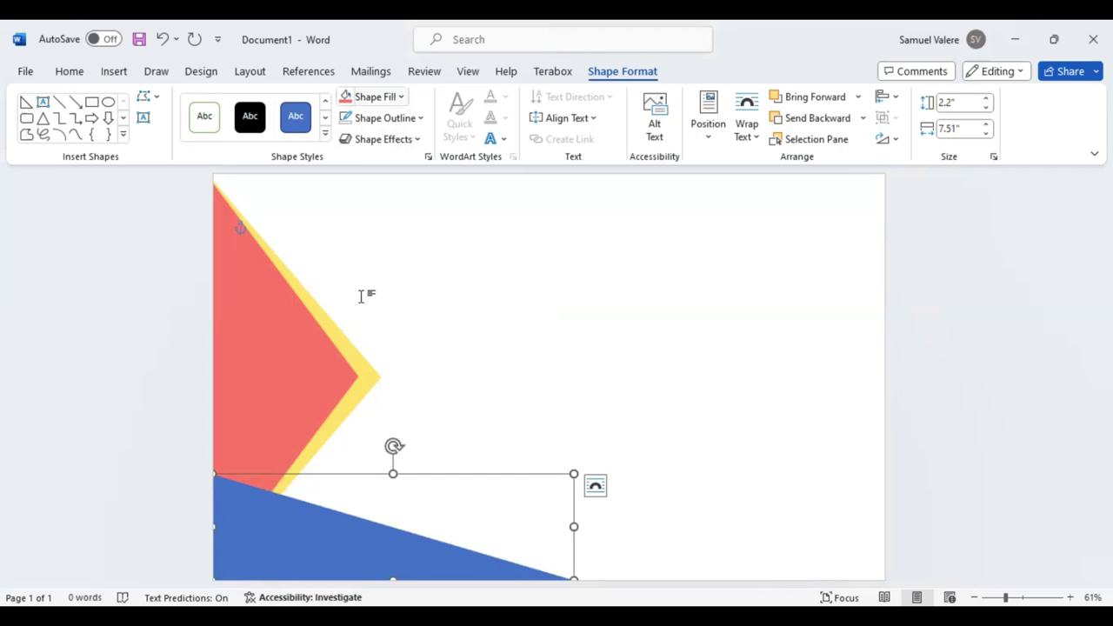
left_click(807, 122)
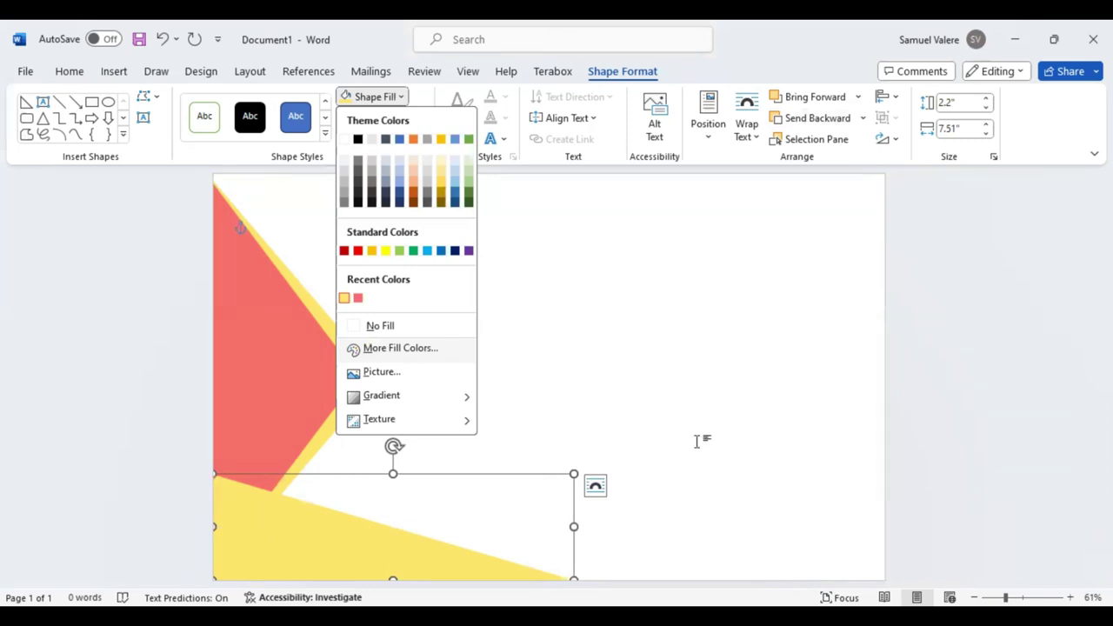
Step: Give the bottom triangle a linear gradient with extra stops removed and red stops
left_click(915, 315)
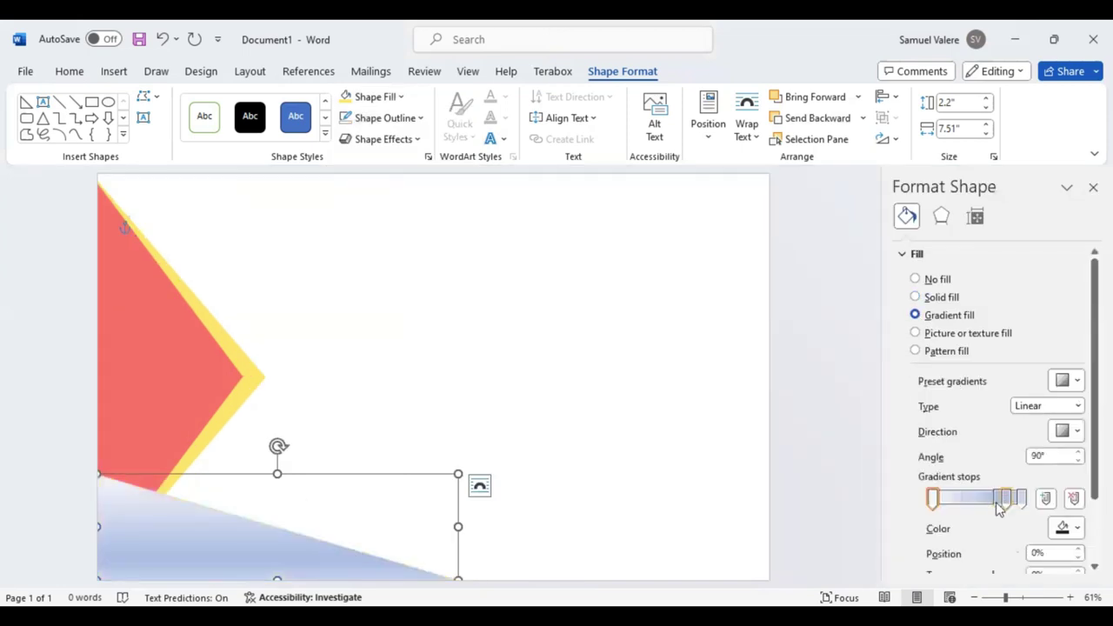
left_click(1001, 501)
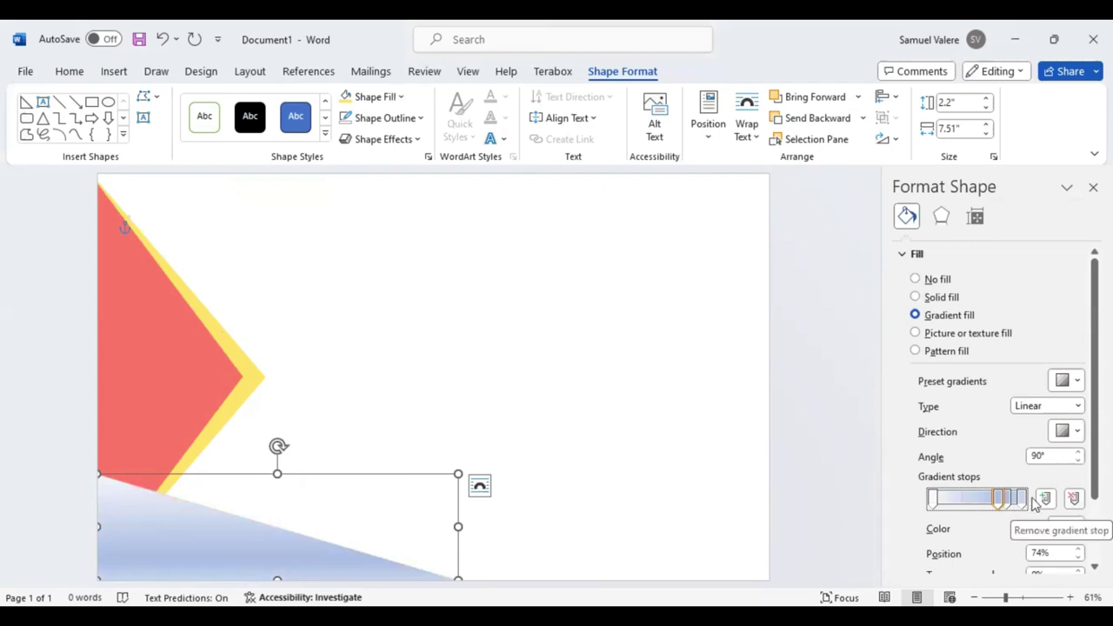
left_click(1072, 498)
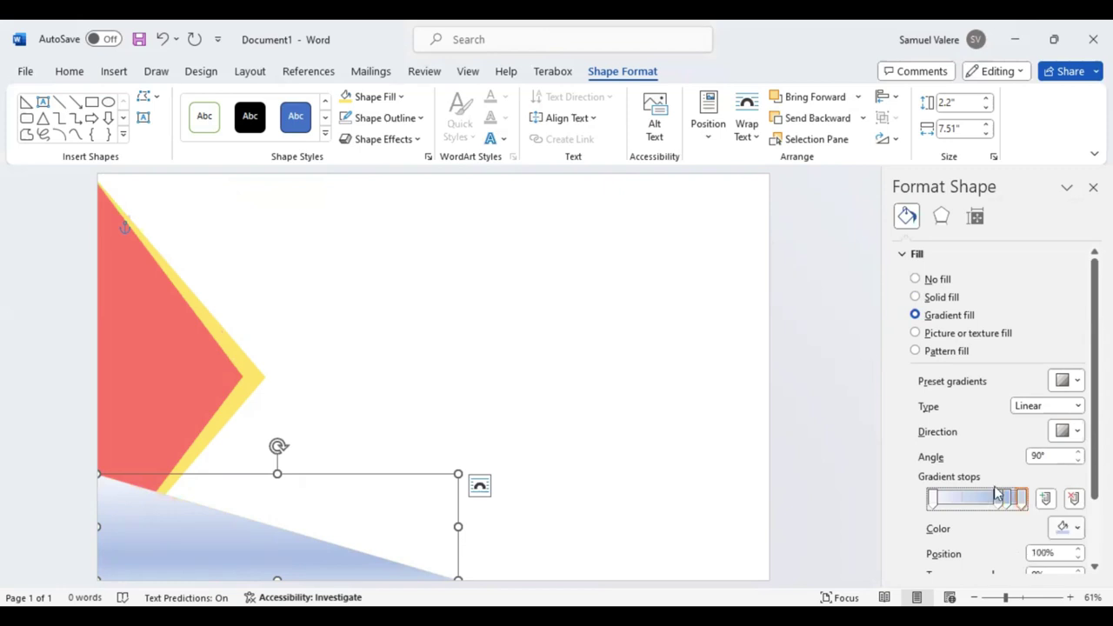
left_click(934, 501)
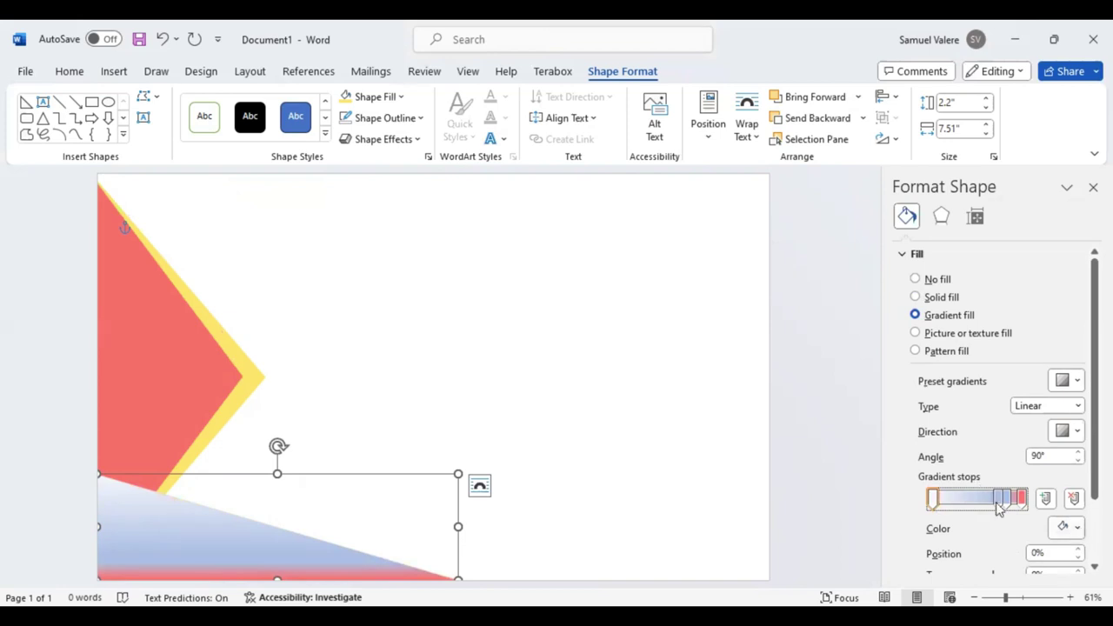
left_click(1074, 499)
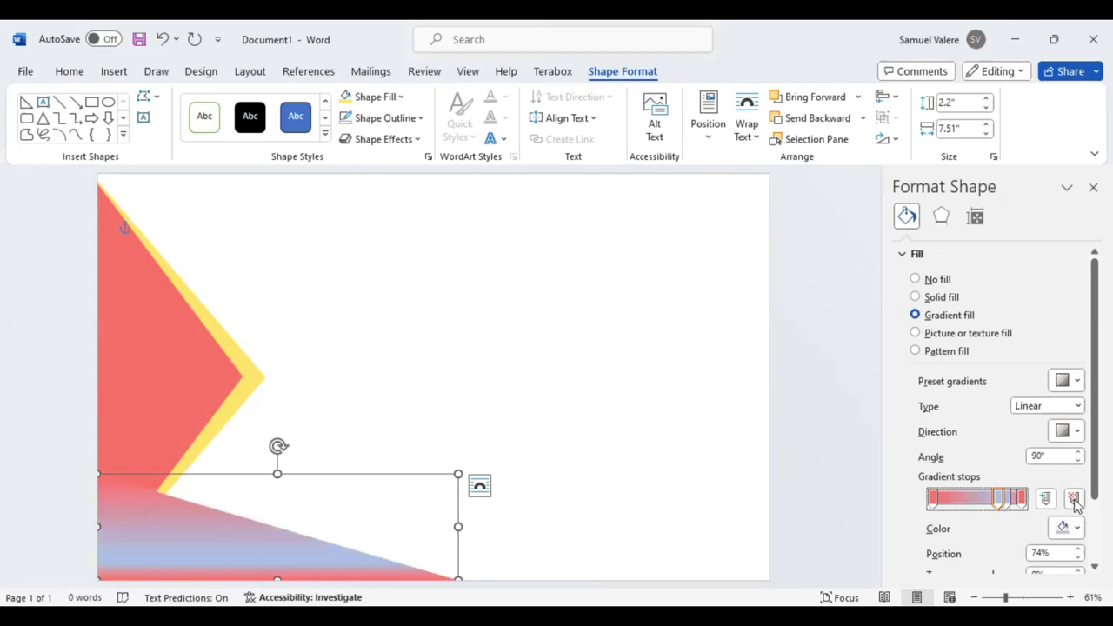
left_click(1075, 504)
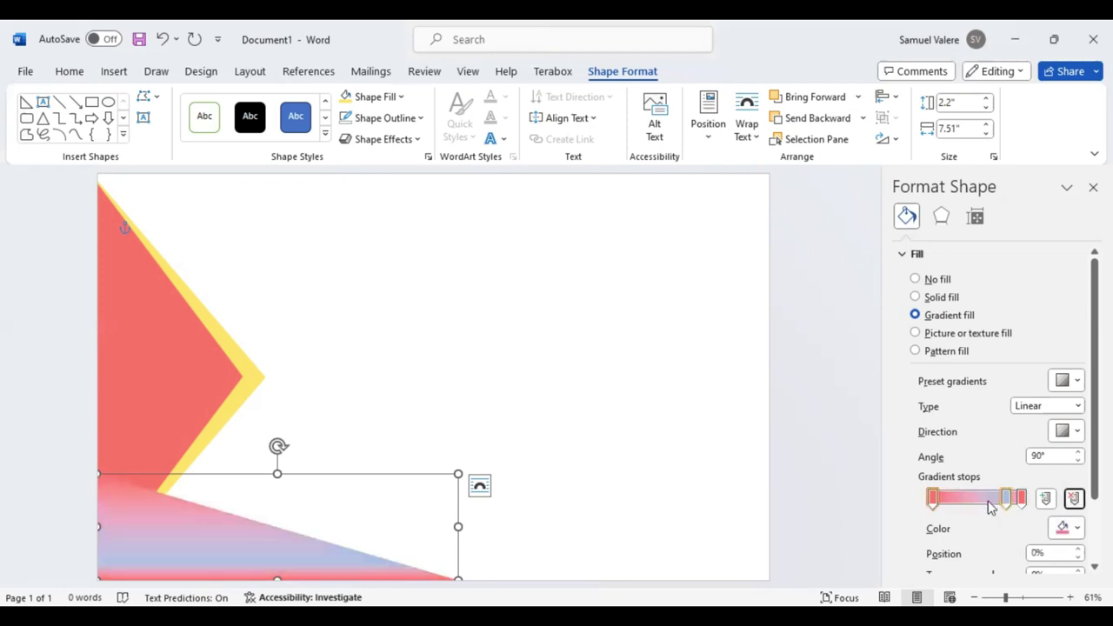
left_click(988, 499)
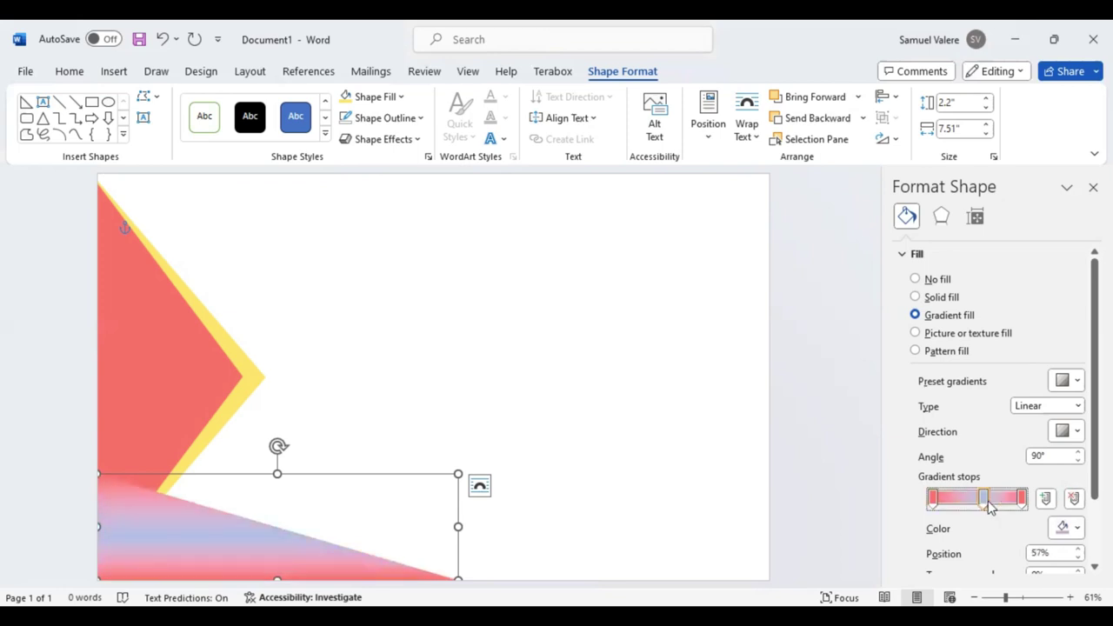
left_click(1077, 528)
left_click(933, 502)
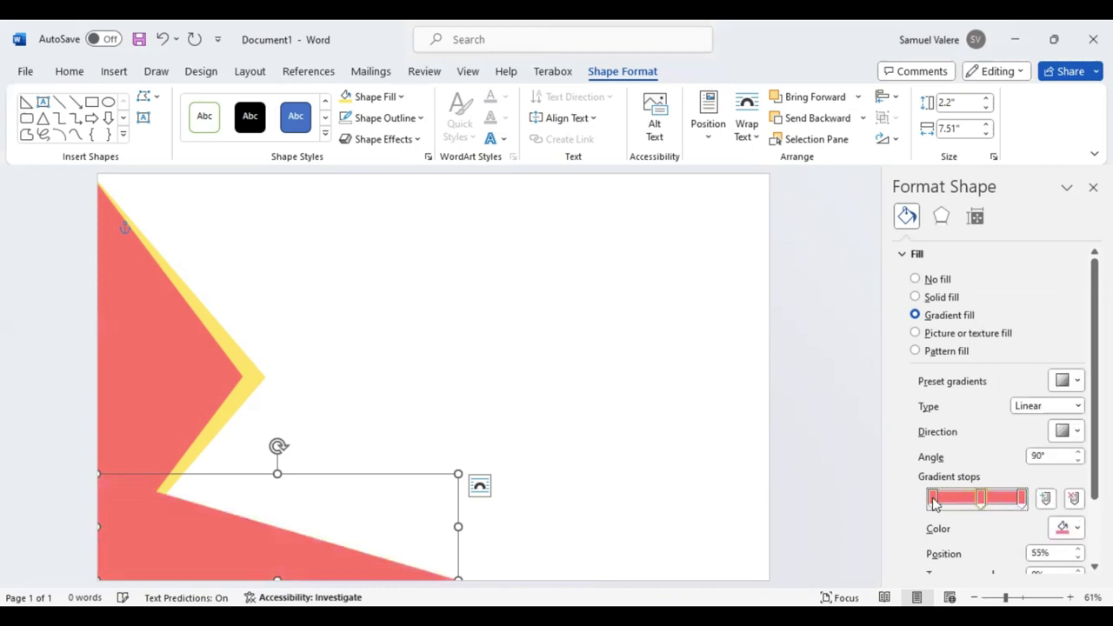
left_click(933, 502)
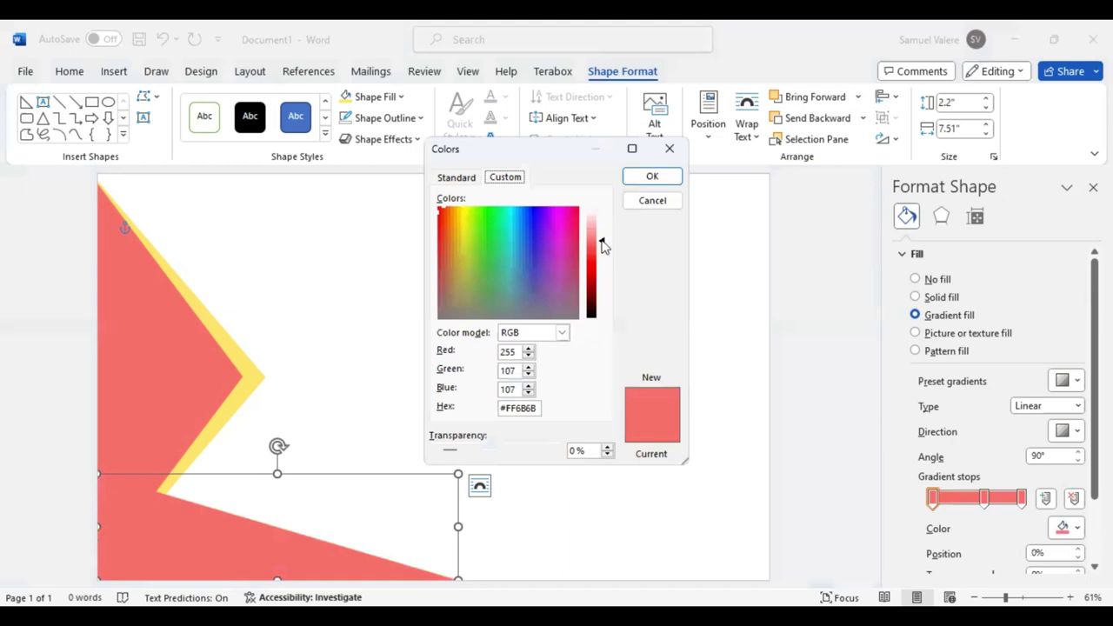
Step: Darken the first gradient stop's red and move the middle stop to 71%
left_click_drag(603, 245, 601, 251)
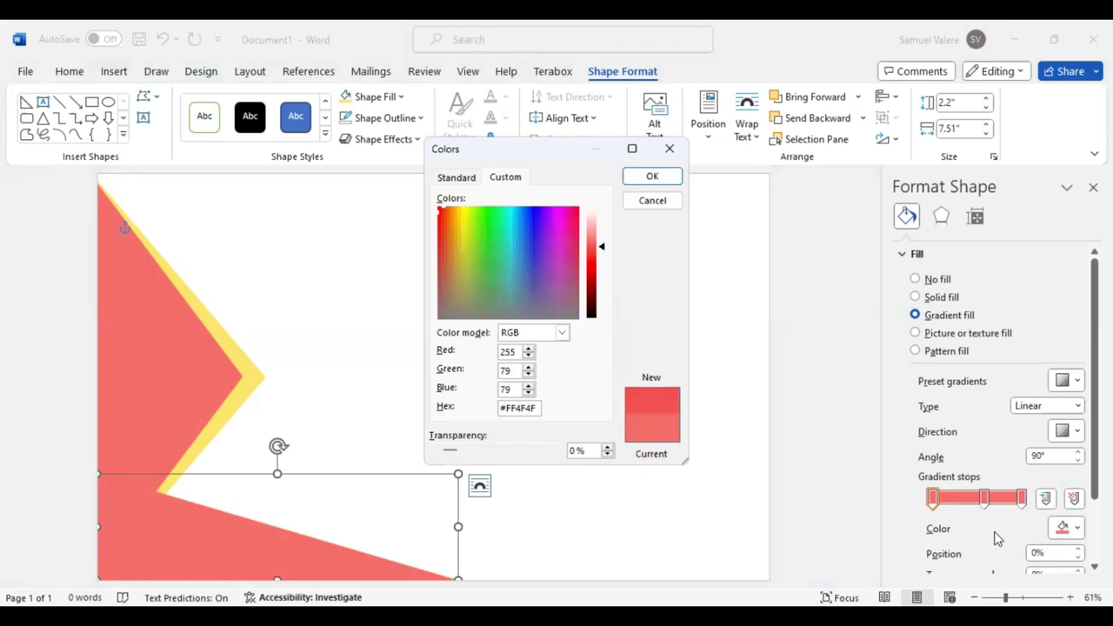
key("Return")
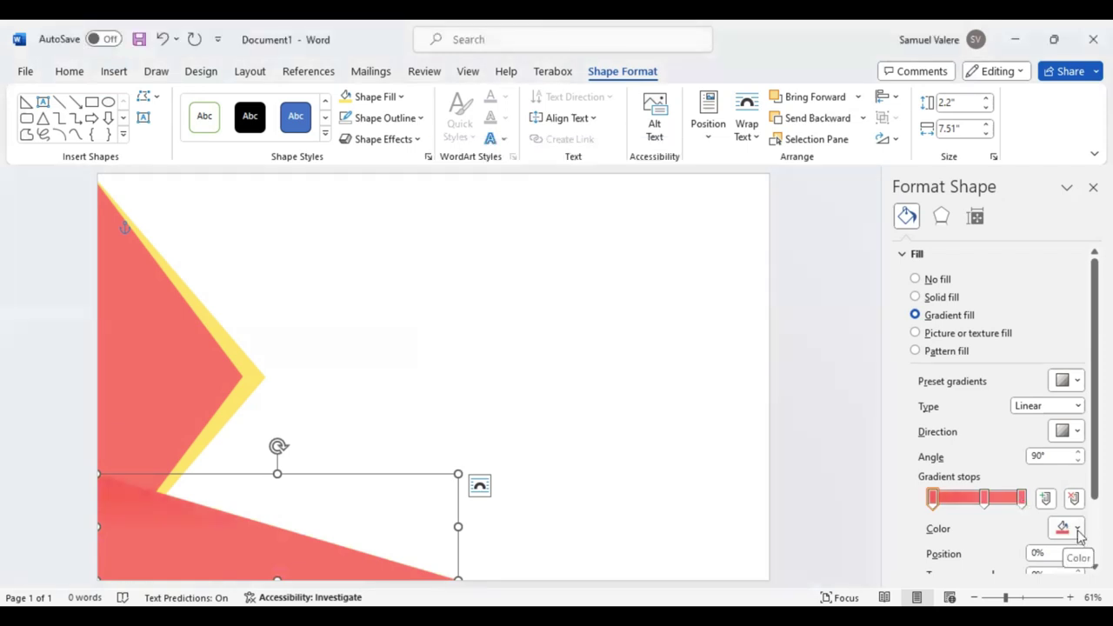
key("shift+Tab")
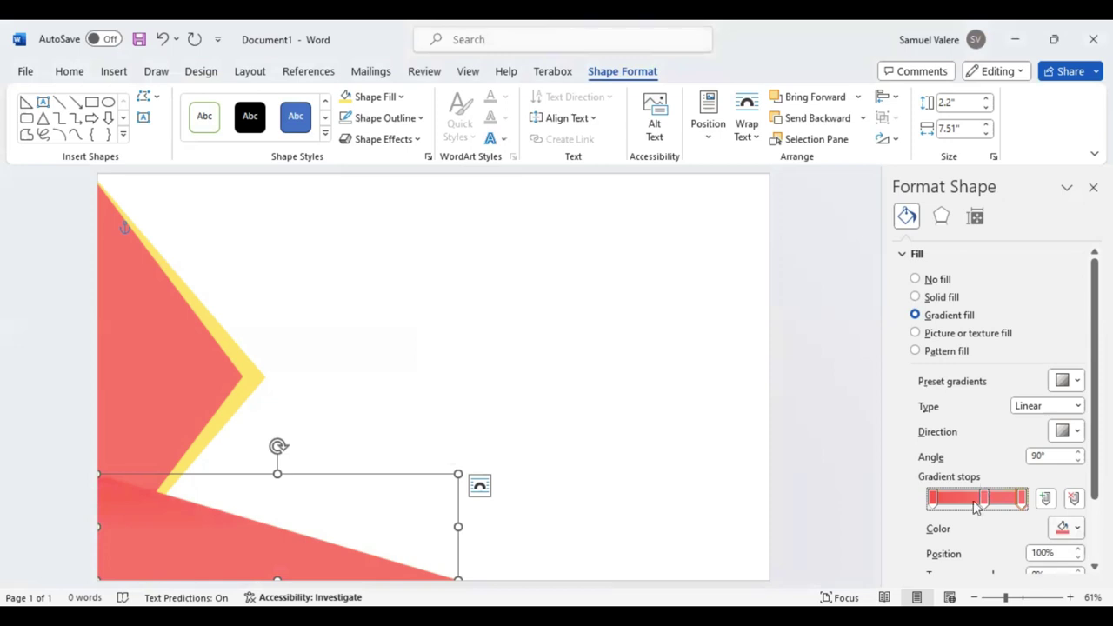
left_click(986, 500)
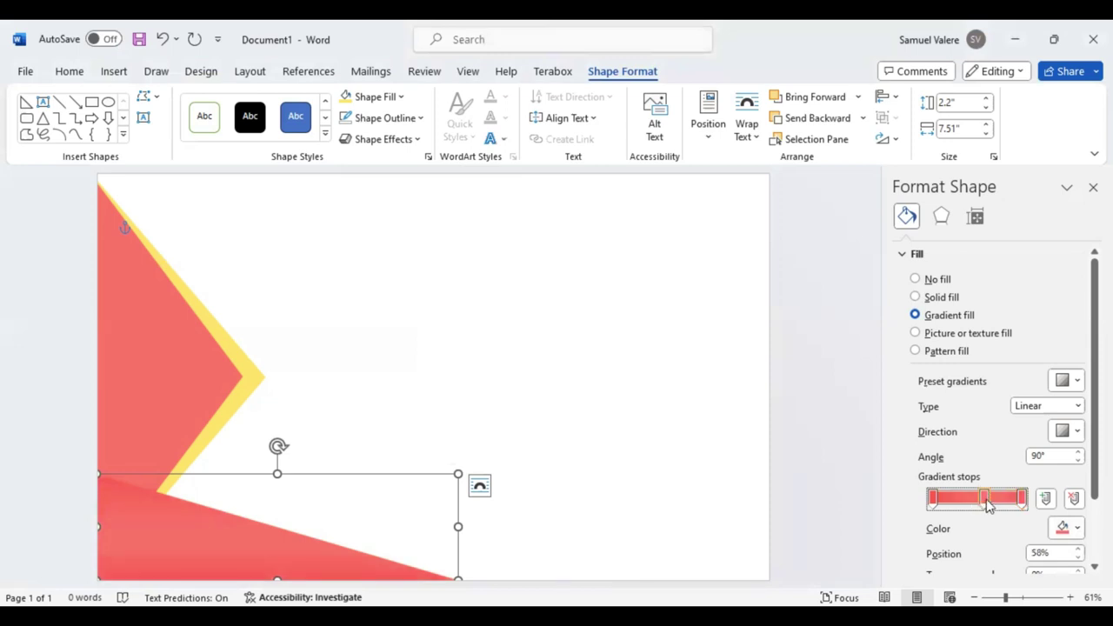
left_click_drag(986, 504, 992, 507)
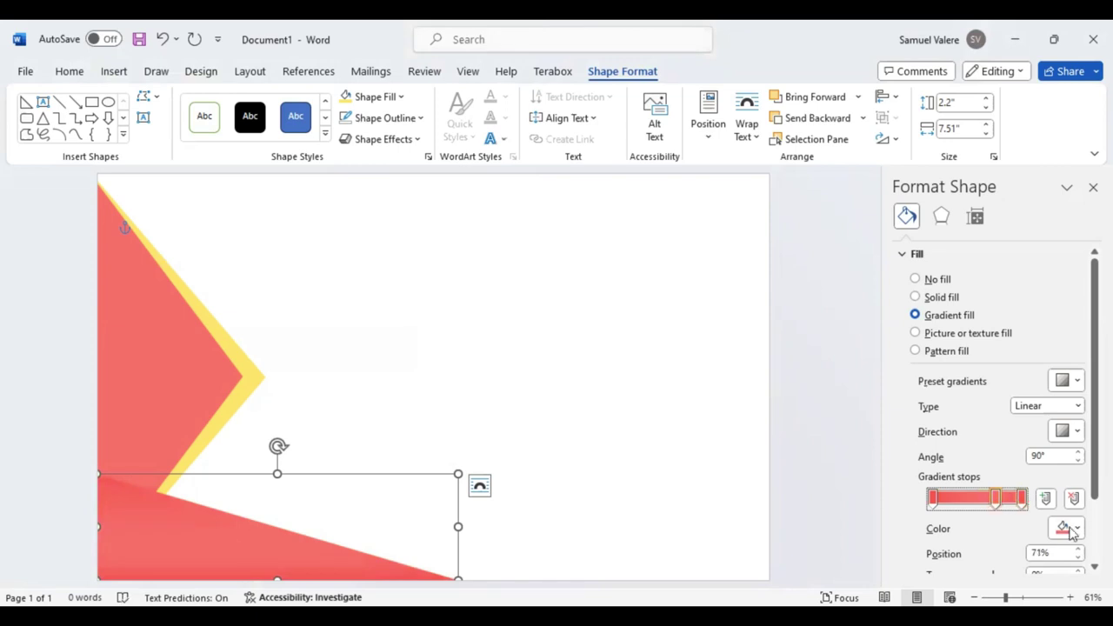
Step: Darken the last stop, shrink the shape to 2.03" by 7.15", and send it backward
key("Right")
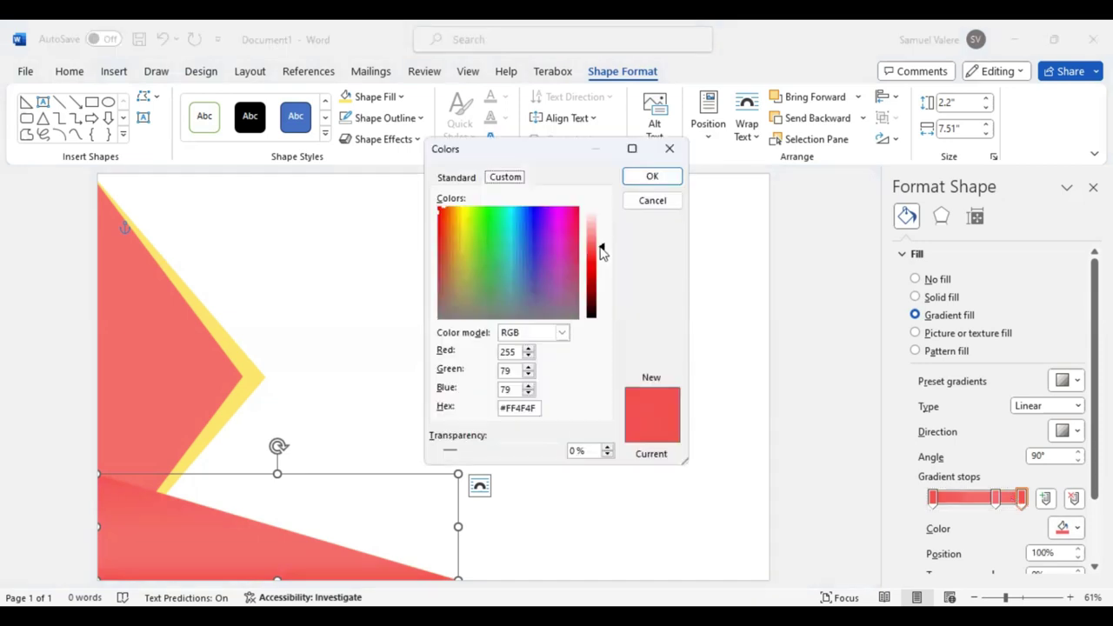
left_click_drag(599, 249, 601, 251)
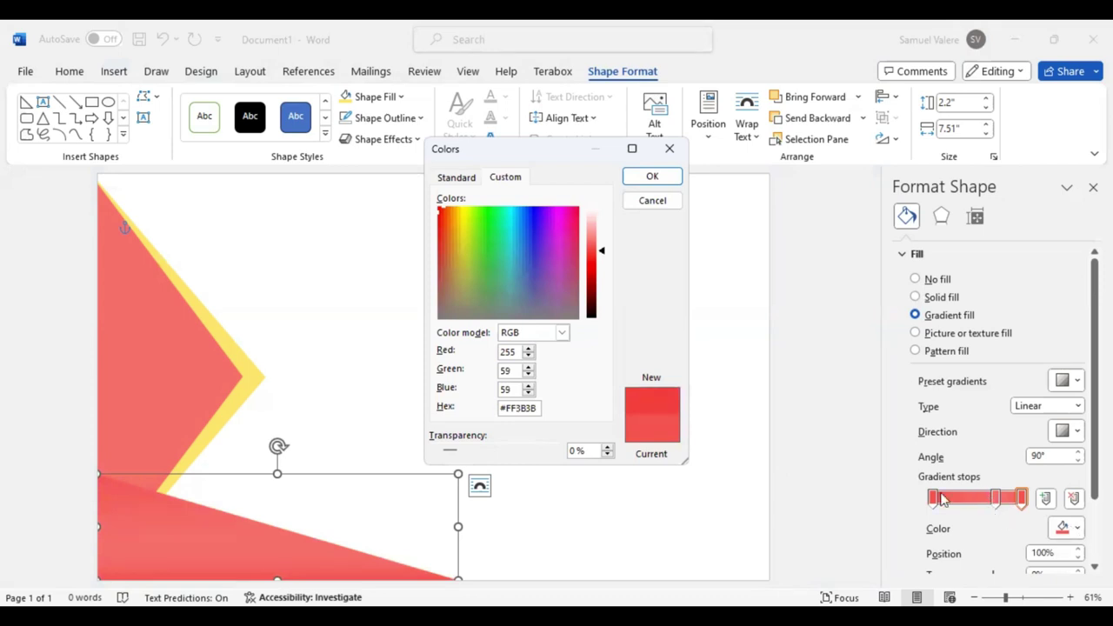
key("Return")
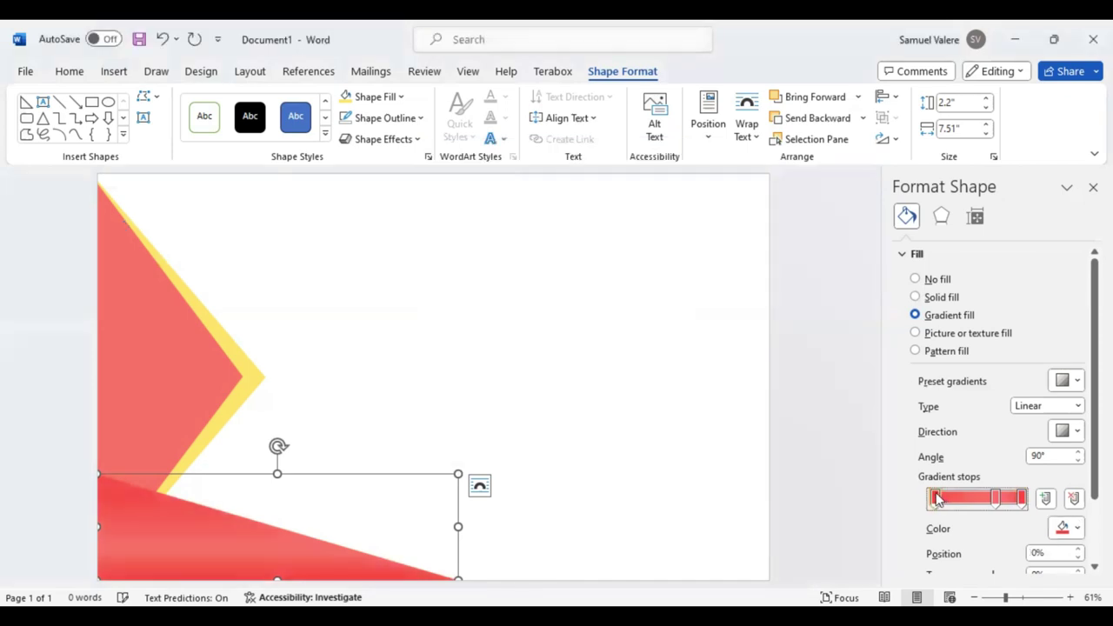
left_click(935, 497)
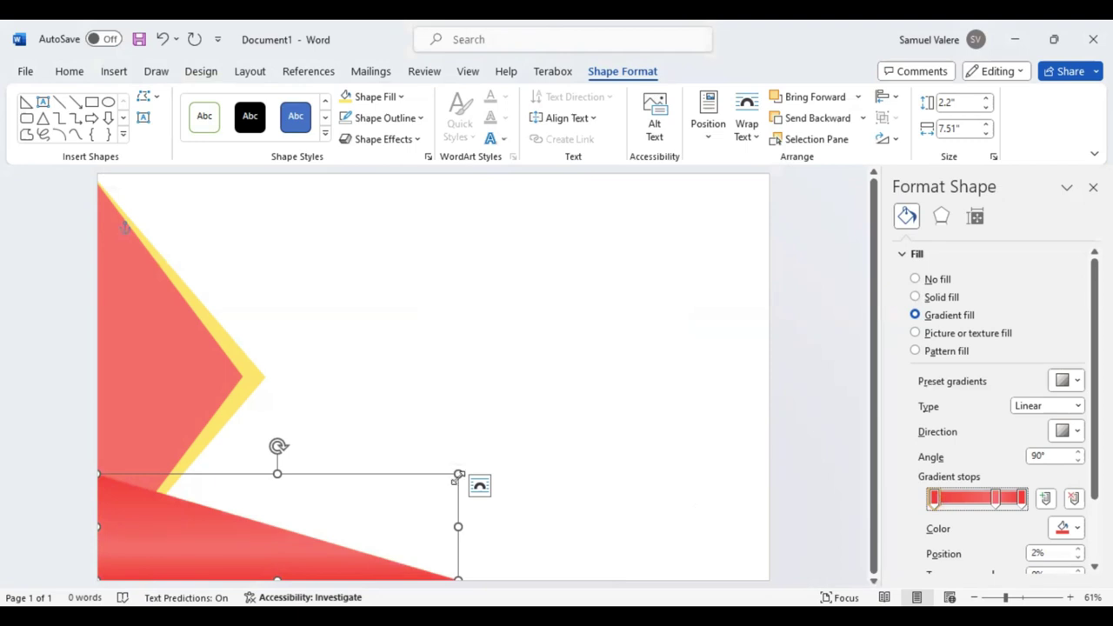
left_click_drag(458, 475, 439, 482)
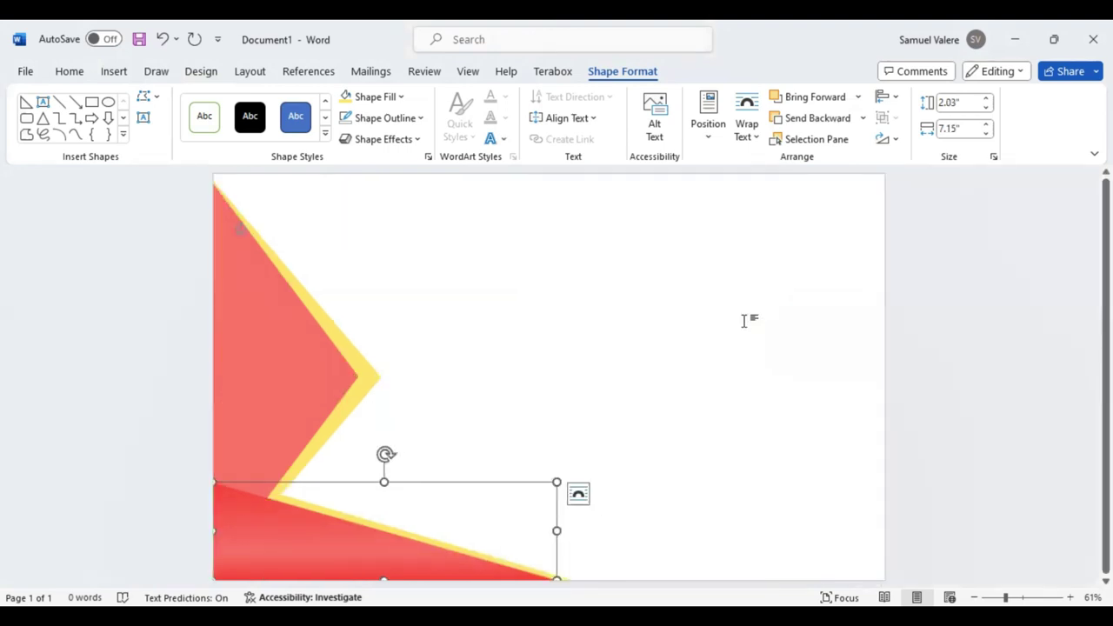
left_click(808, 119)
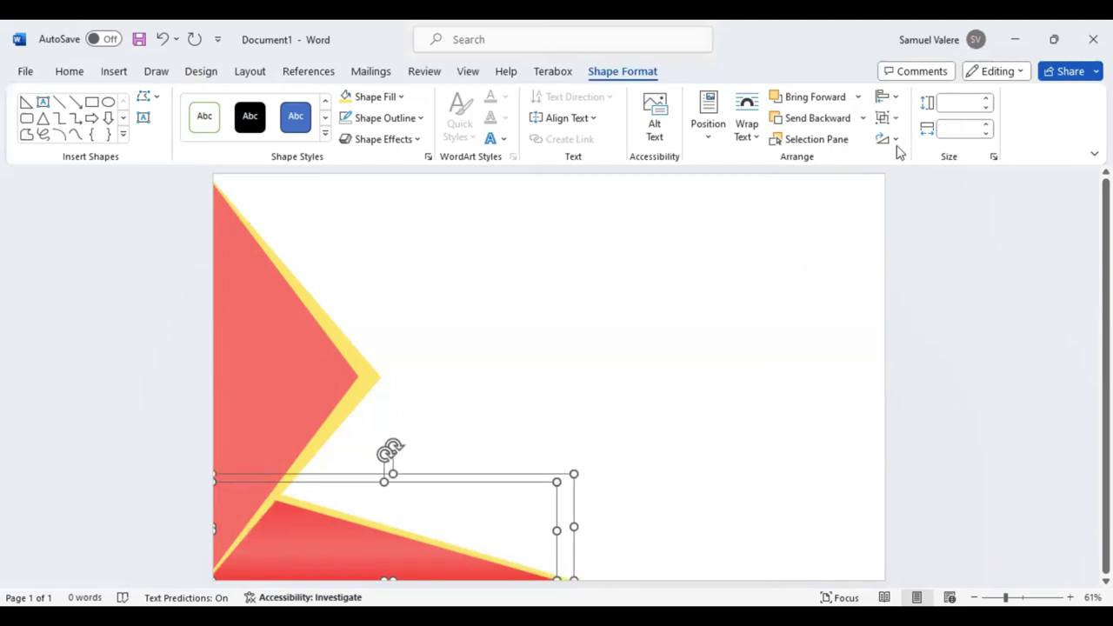
Step: Mirror the bottom red band vertically along the page top, with its red shape sent back a layer
key("ctrl+v")
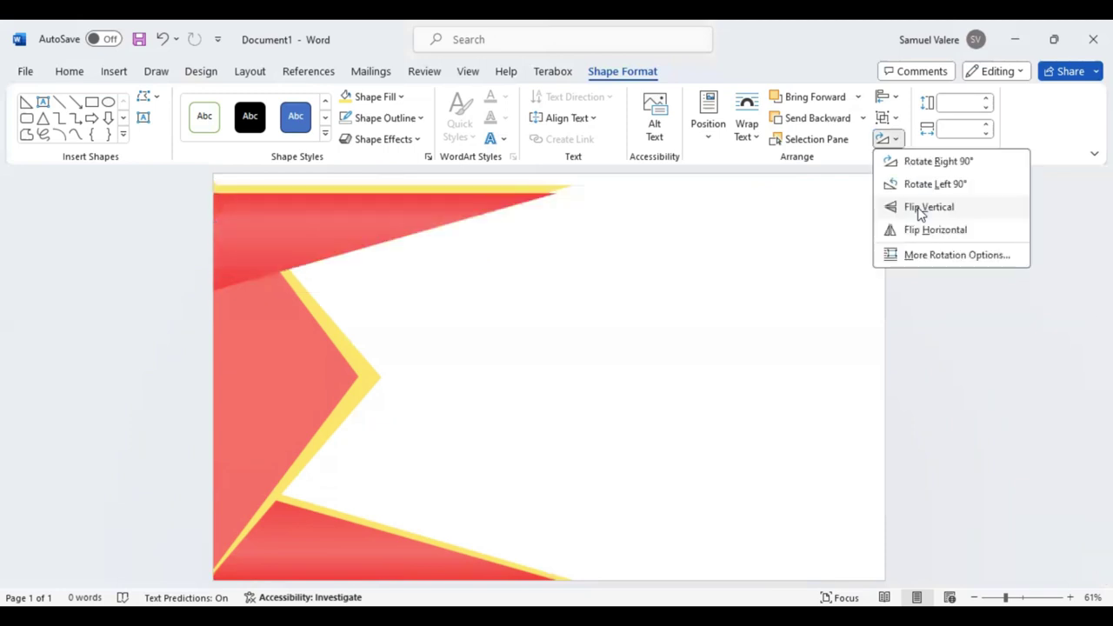
left_click(920, 212)
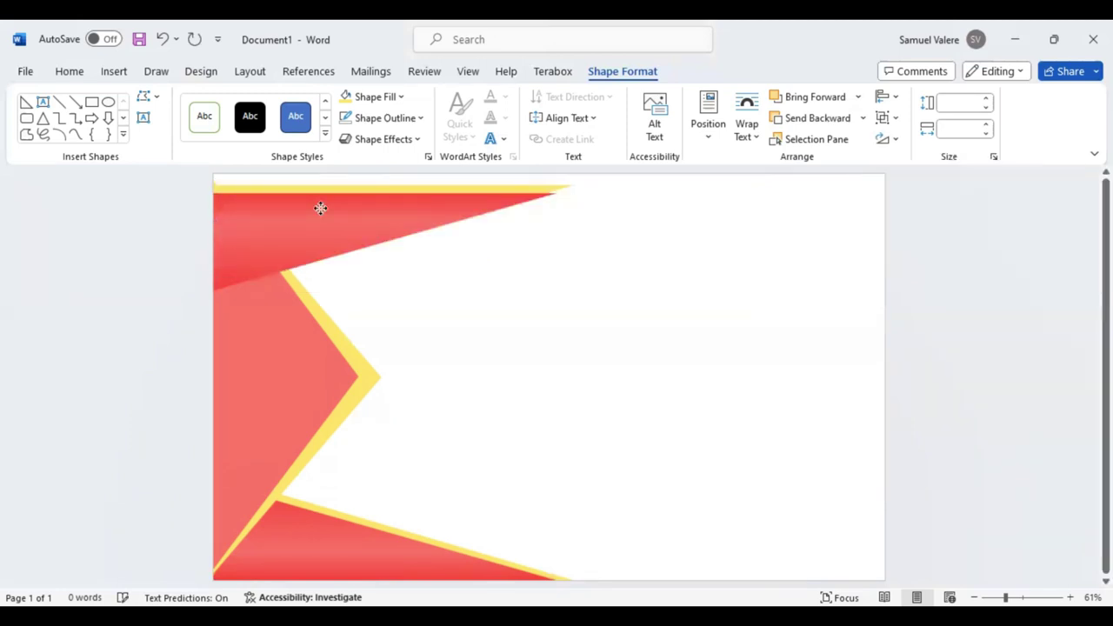
left_click(814, 122)
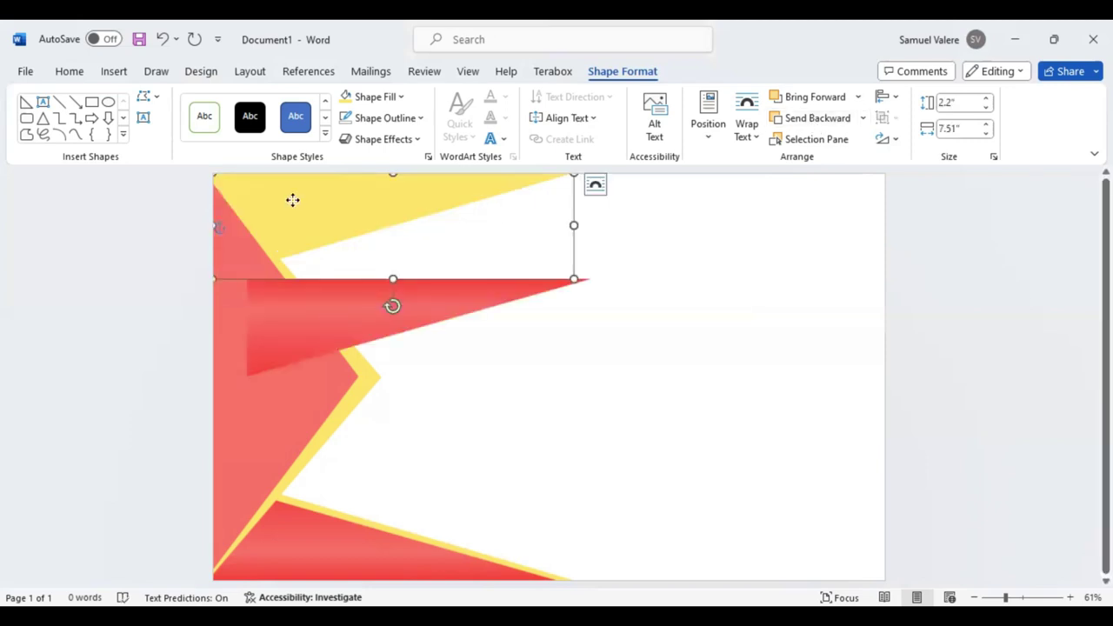
left_click_drag(293, 200, 293, 199)
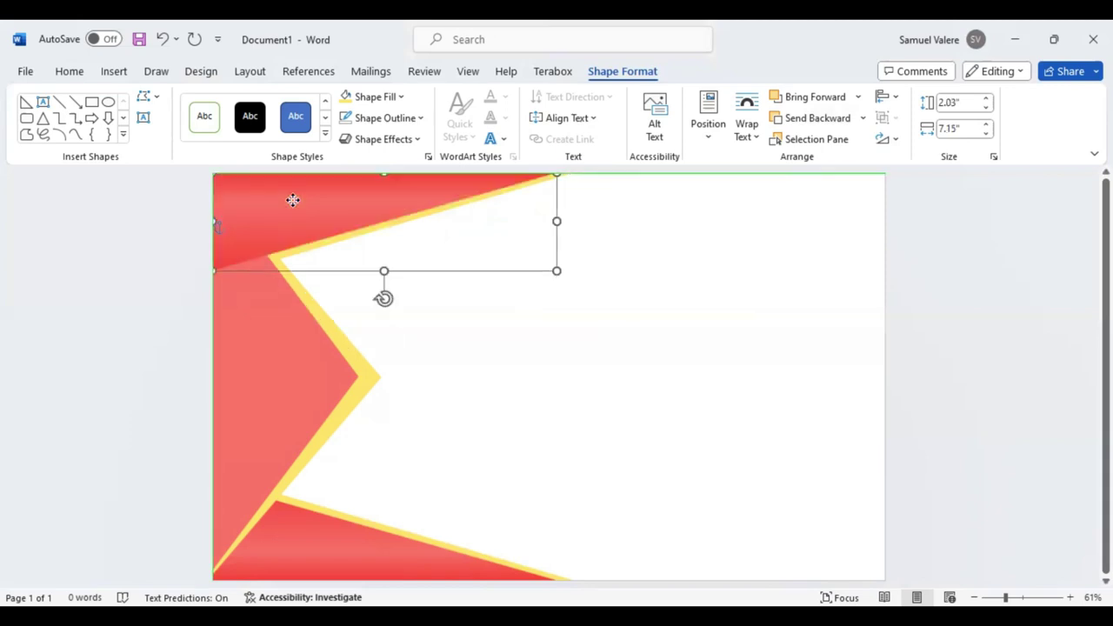
left_click(807, 122)
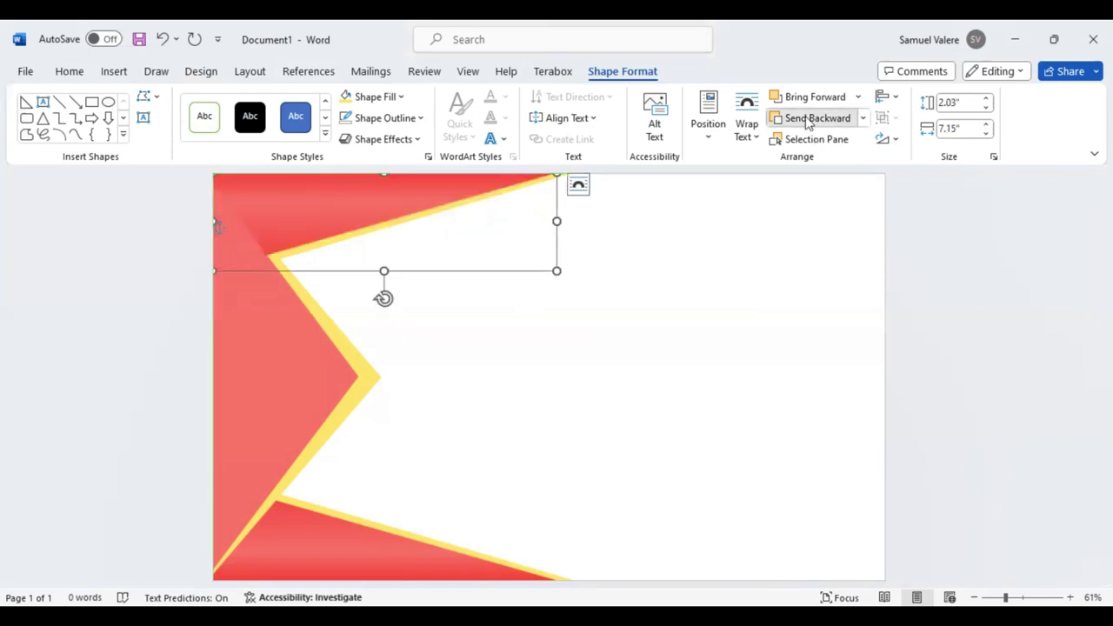
left_click(363, 379)
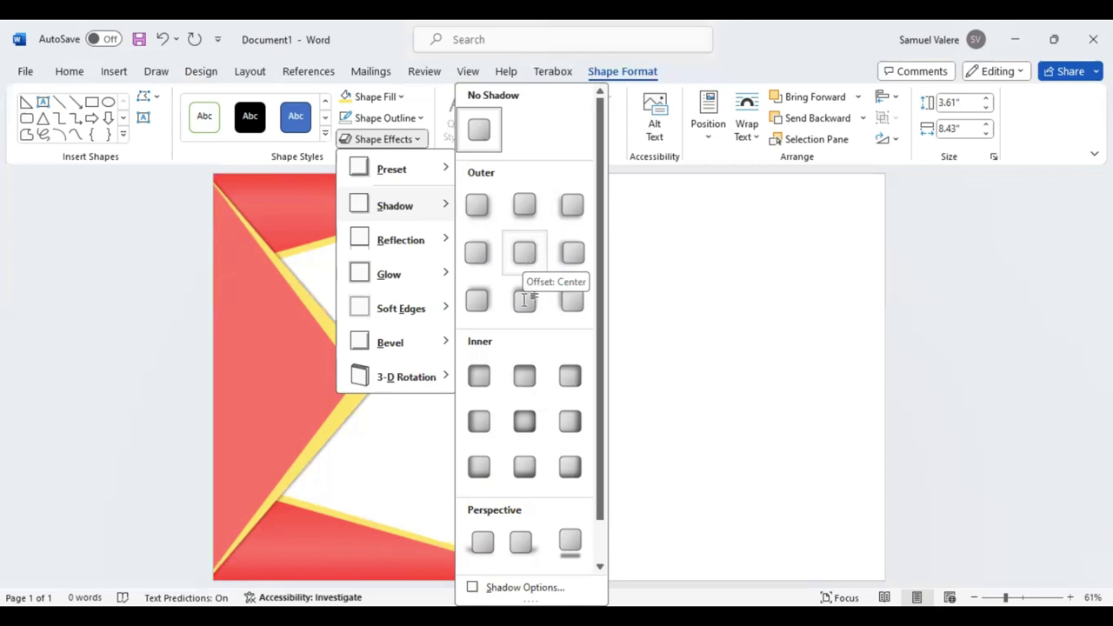
Step: Give the left chevron an Offset: Center outer shadow and select the top red triangle
left_click(489, 295)
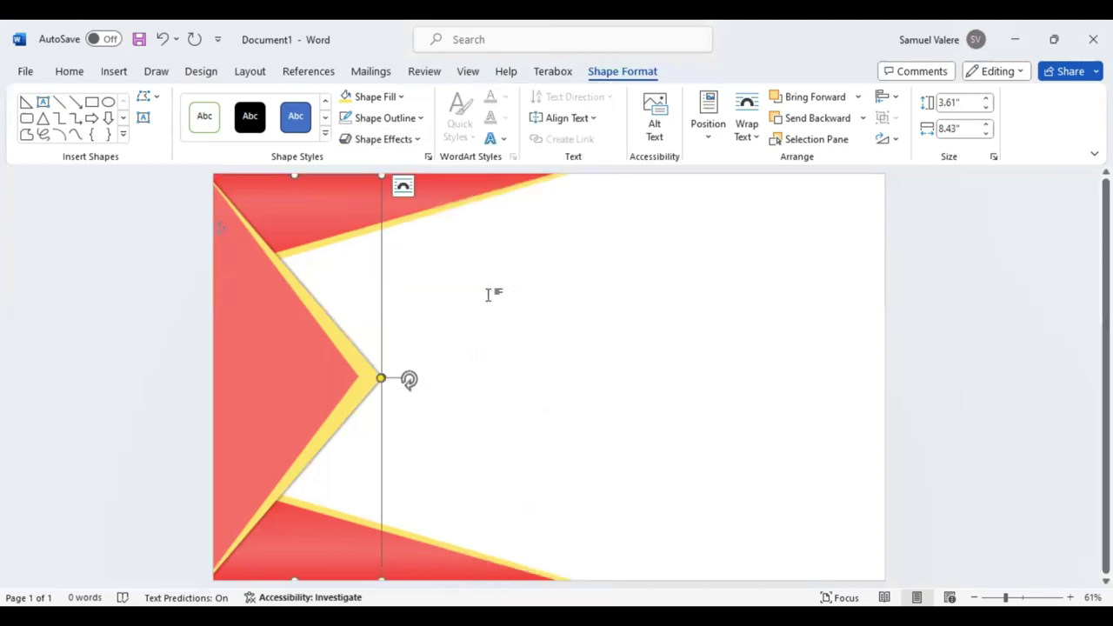
left_click(431, 195)
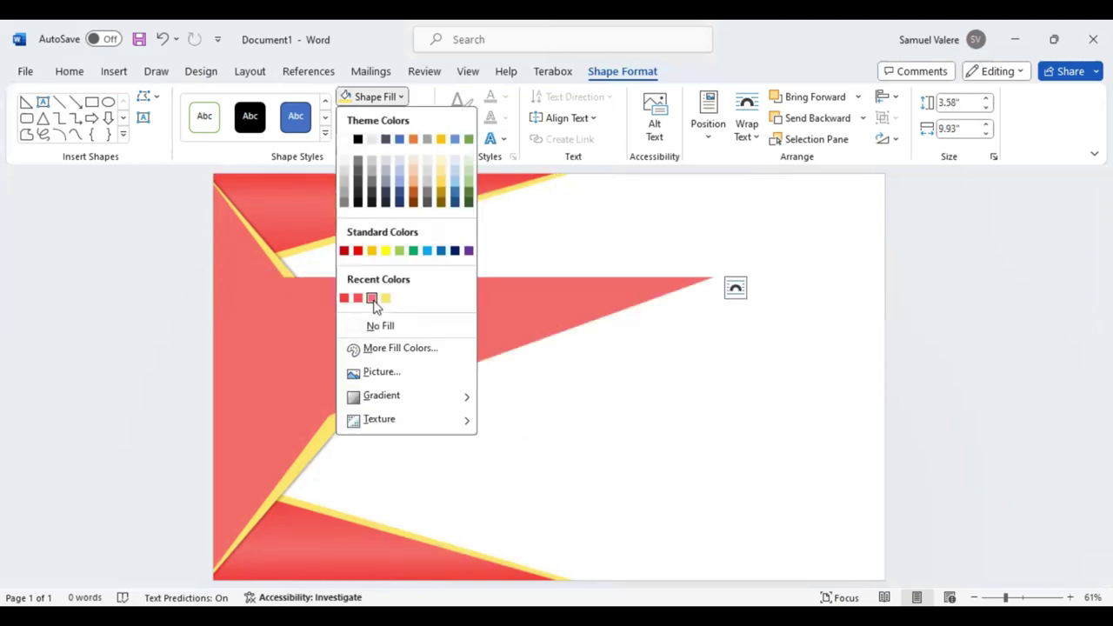
Step: Enlarge the new red triangle to 4.97" by 11.29" and send it back two layers
key("Escape")
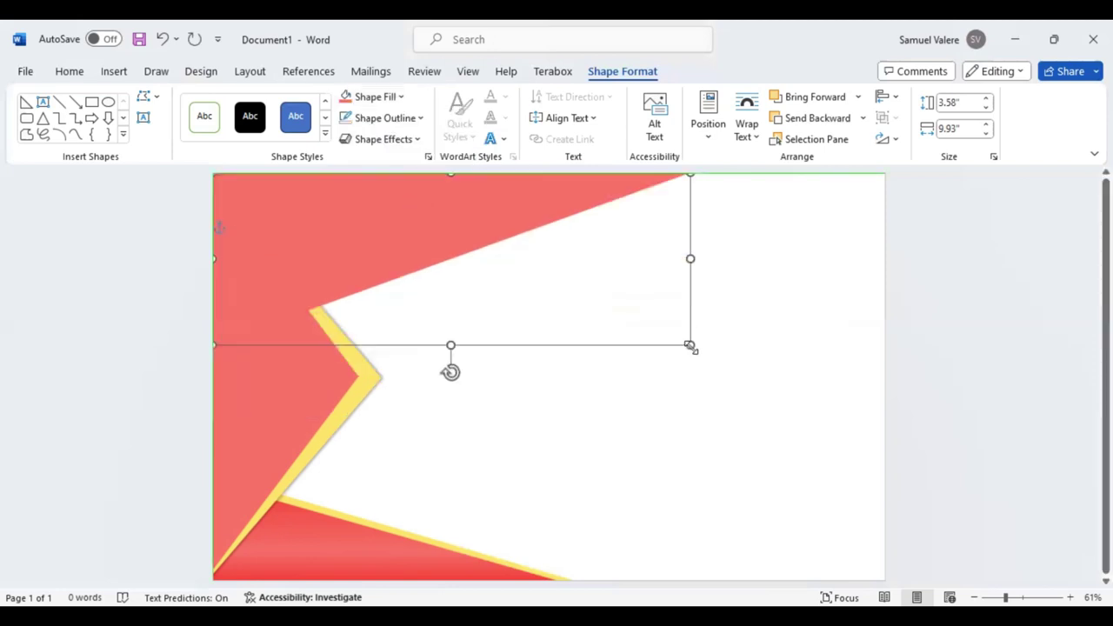
left_click_drag(690, 346, 728, 383)
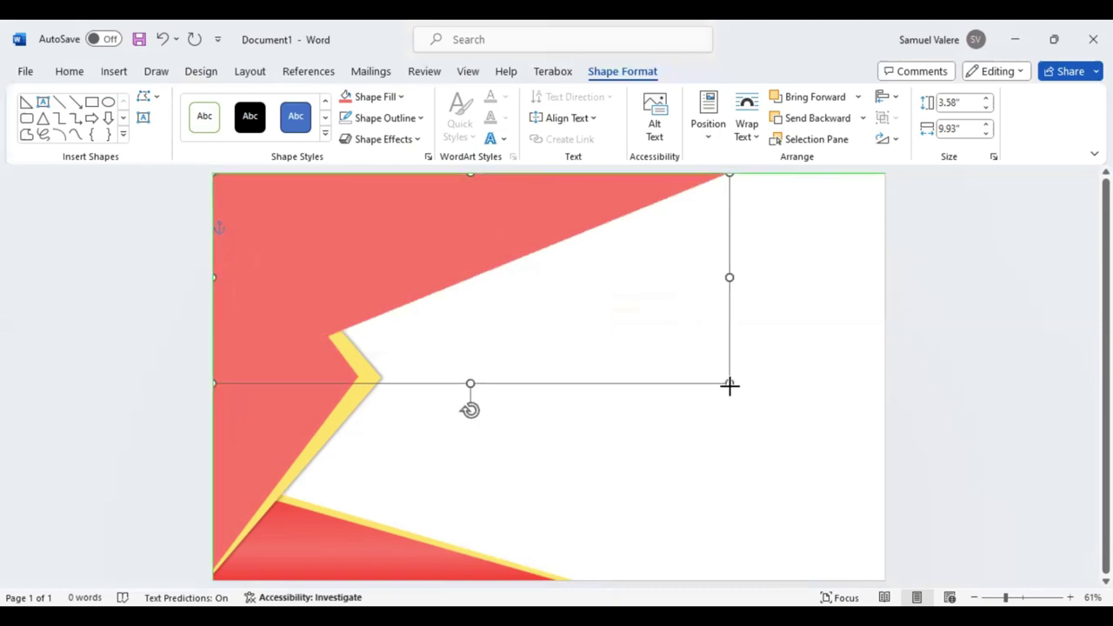
left_click_drag(729, 385, 729, 386)
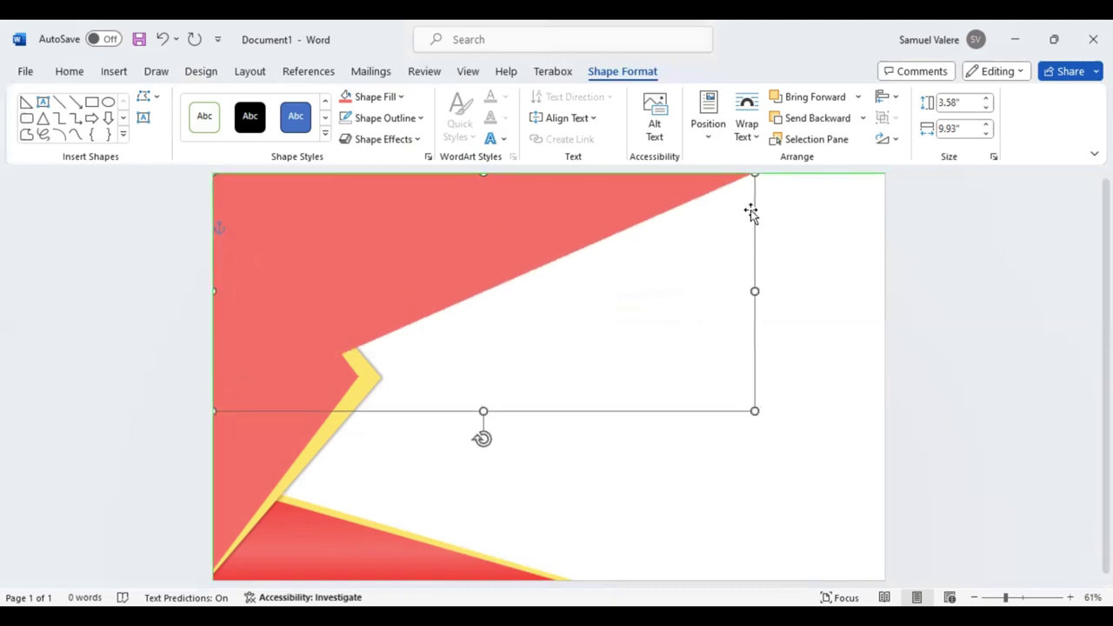
left_click(812, 118)
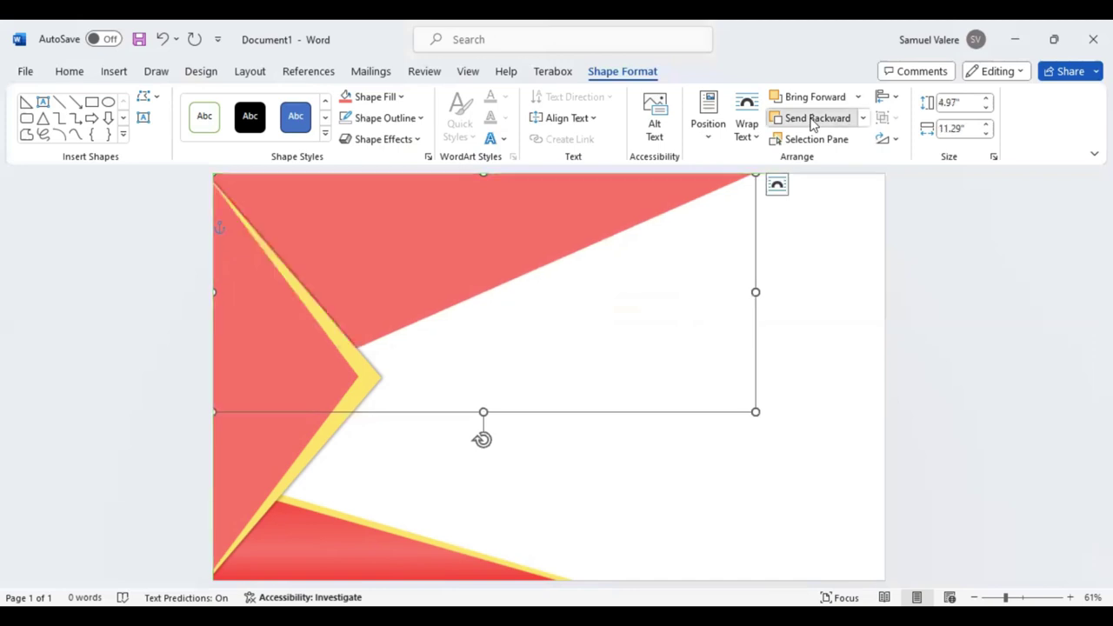
left_click(813, 119)
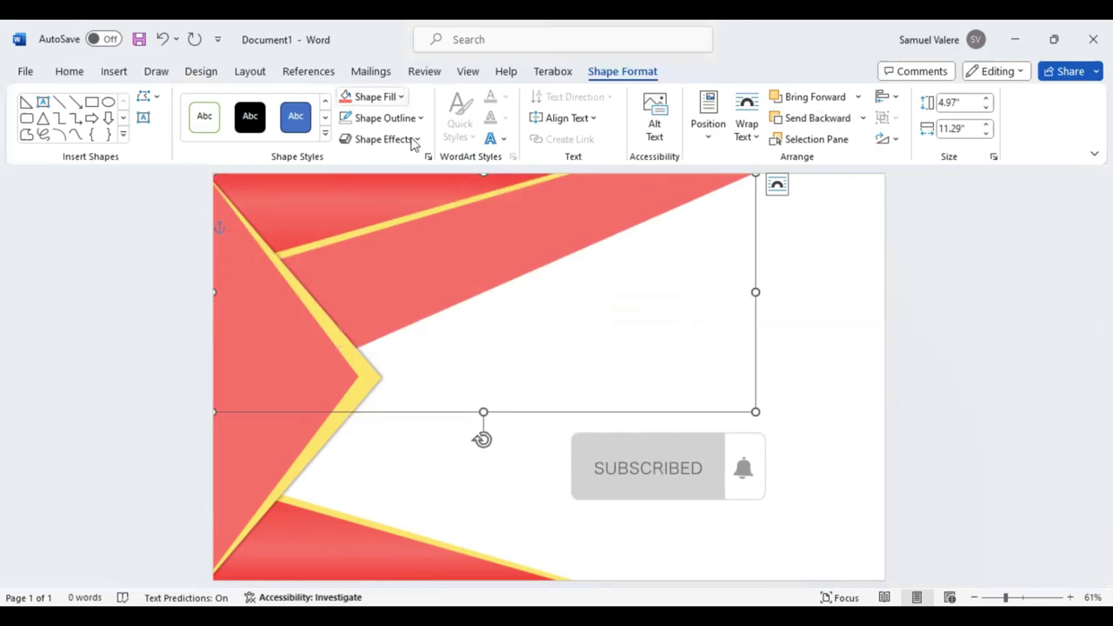
Step: Rework the large triangle's gradient stops, removing the first and adding one at 34%
left_click(402, 96)
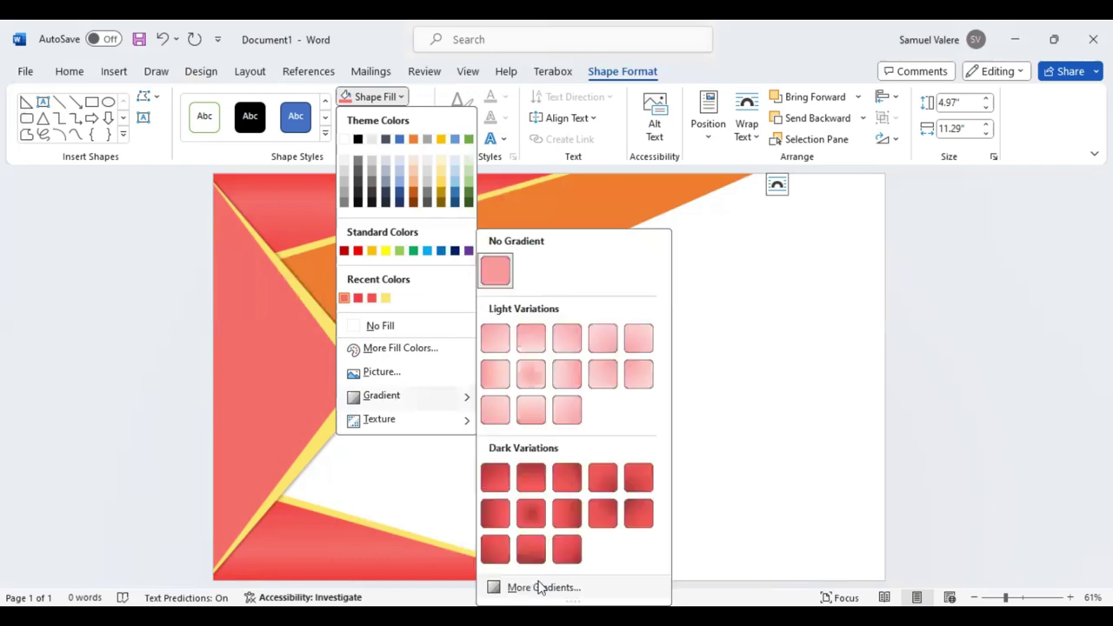
mouse_move(382, 395)
left_click(544, 589)
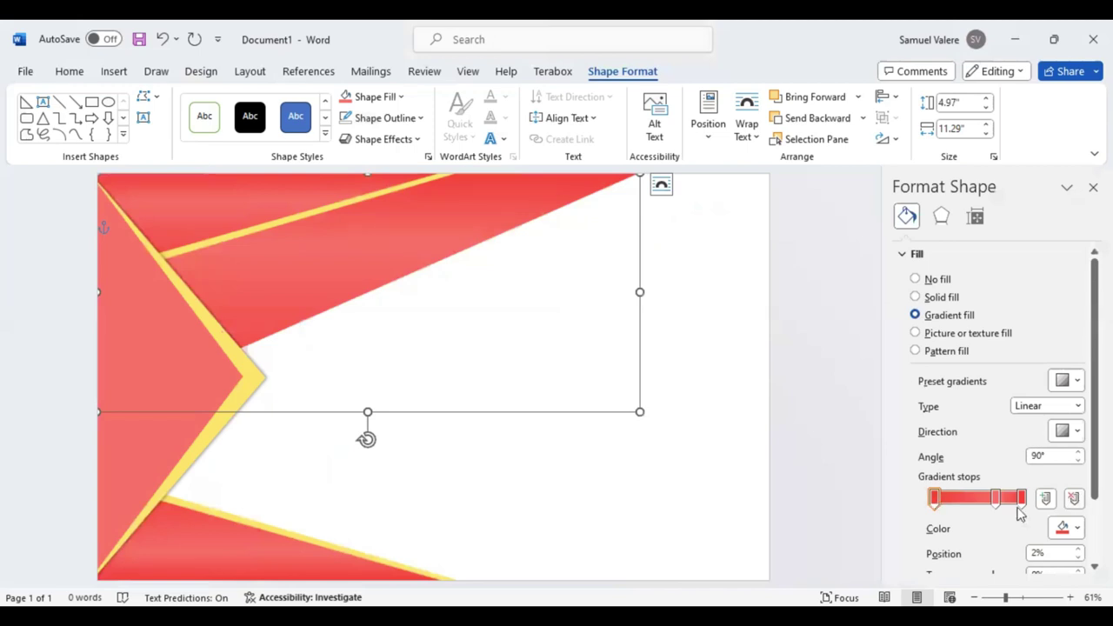
left_click(1073, 498)
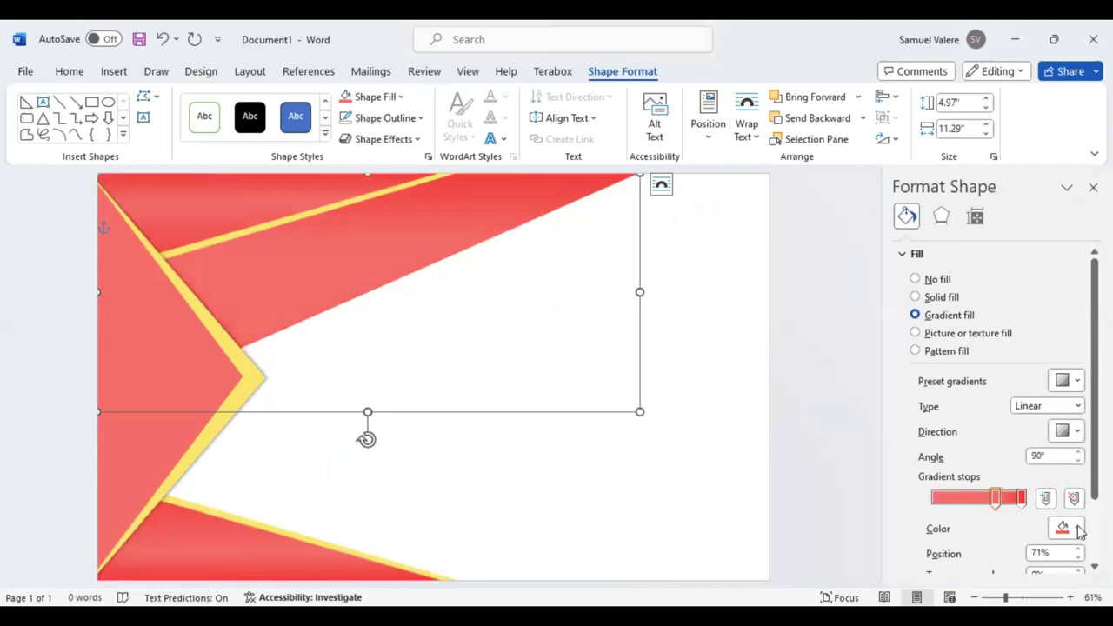
key("Right")
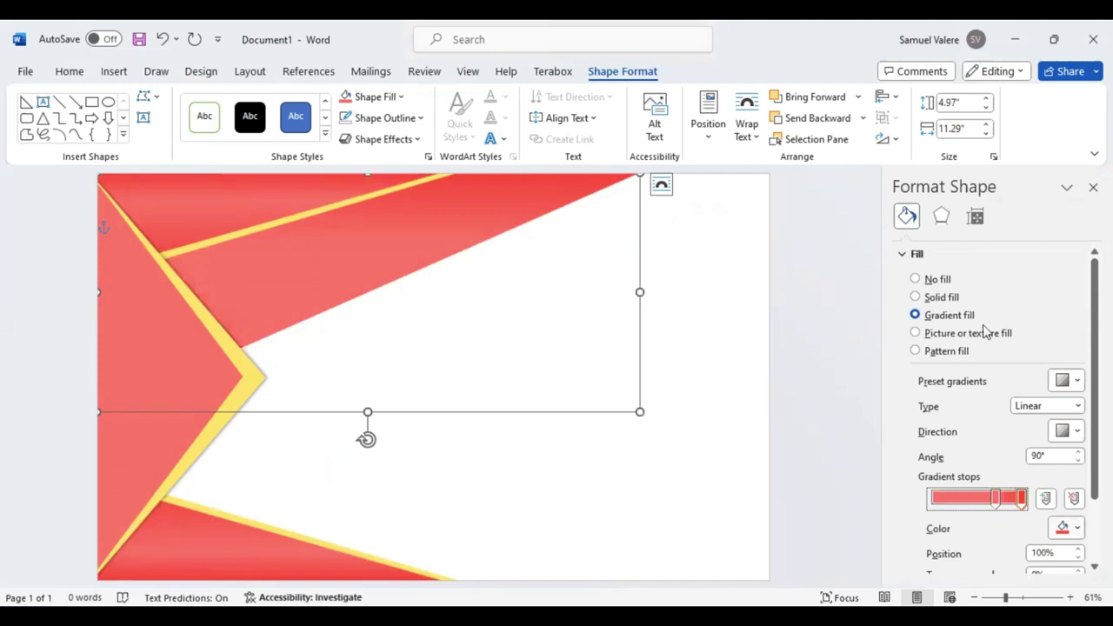
left_click(964, 502)
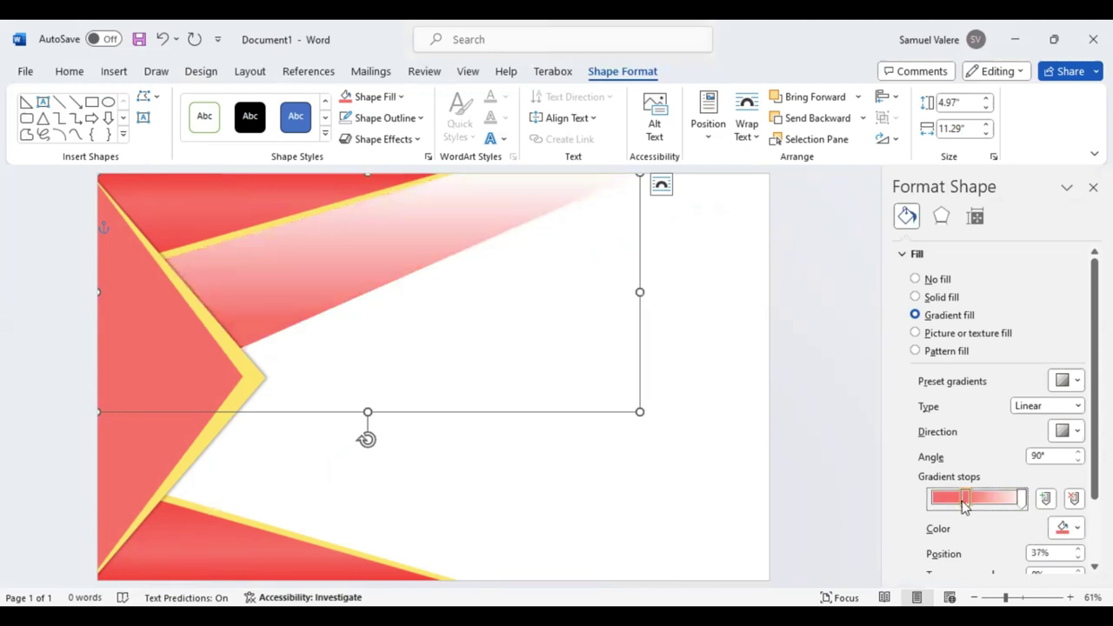
left_click_drag(964, 502, 935, 507)
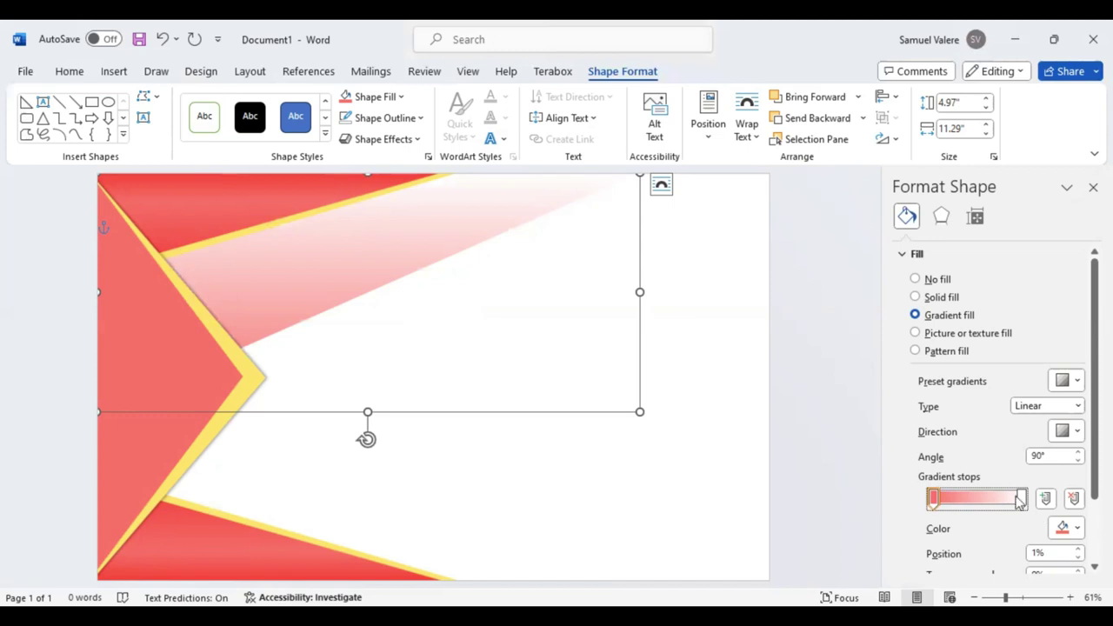
scroll(996, 504, "down", 2)
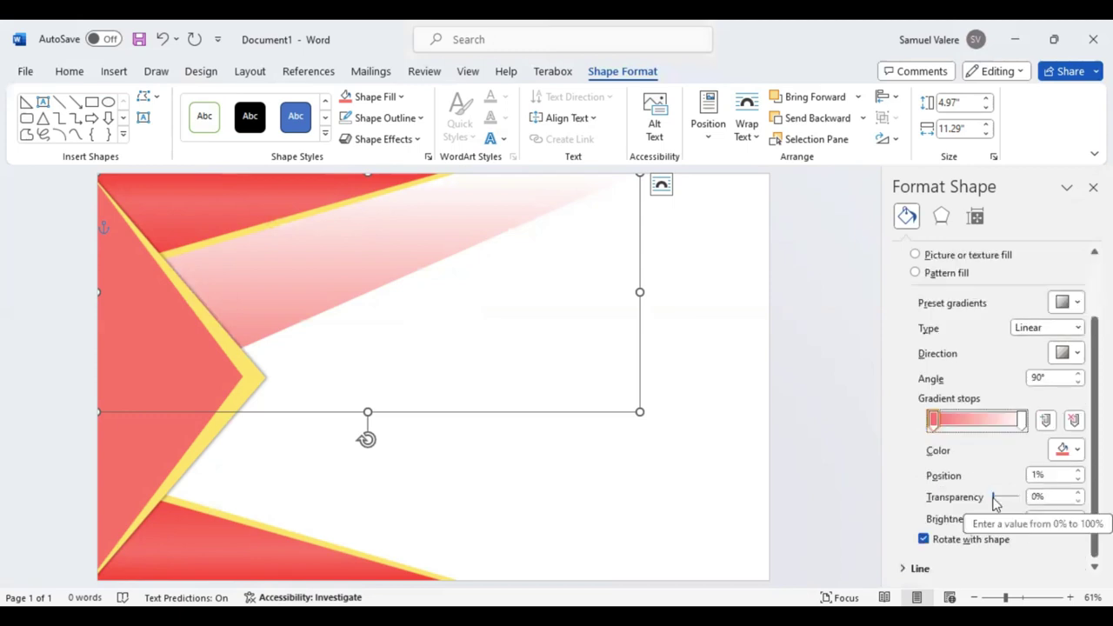
Step: Set the left stop to 7%, 63% transparency, 15% brightness, and make the band slightly taller
left_click(994, 497)
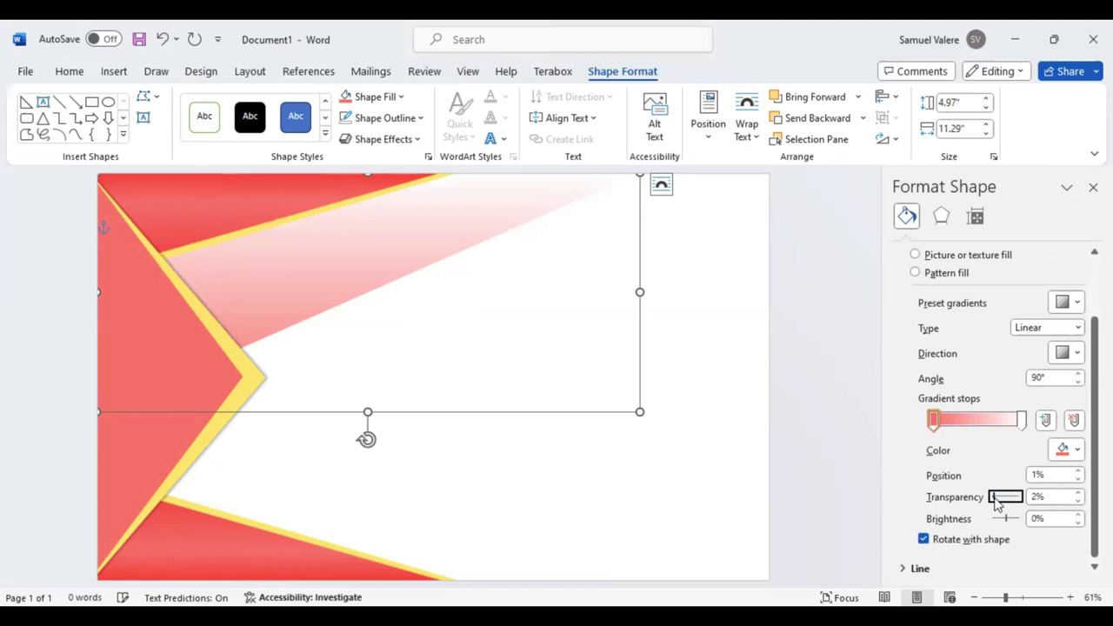
left_click(937, 421)
left_click_drag(940, 421, 942, 421)
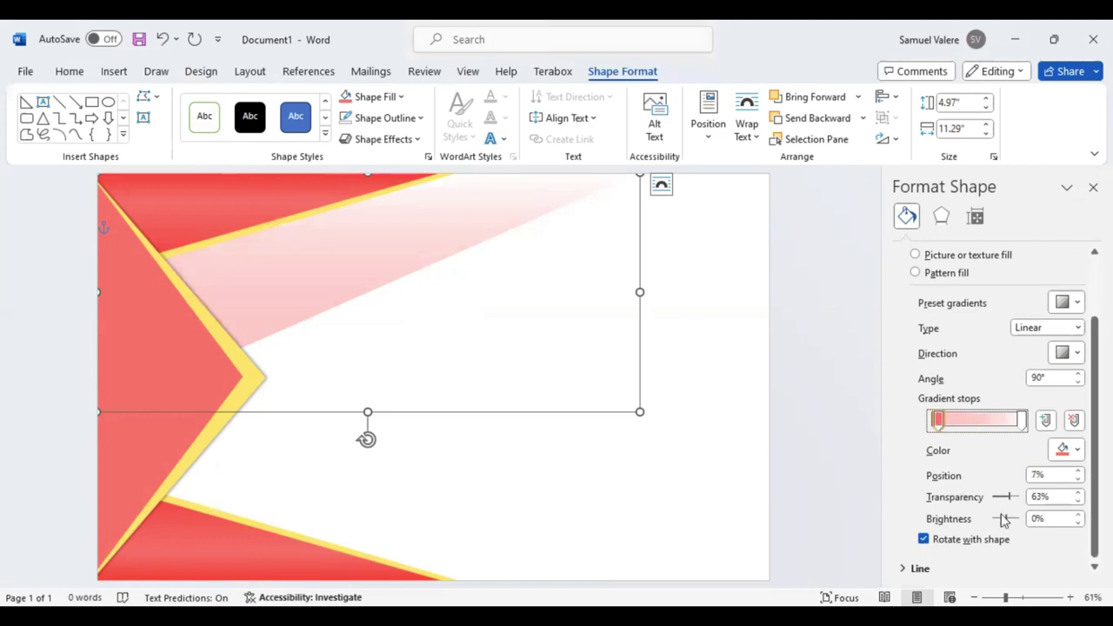
left_click(1005, 520)
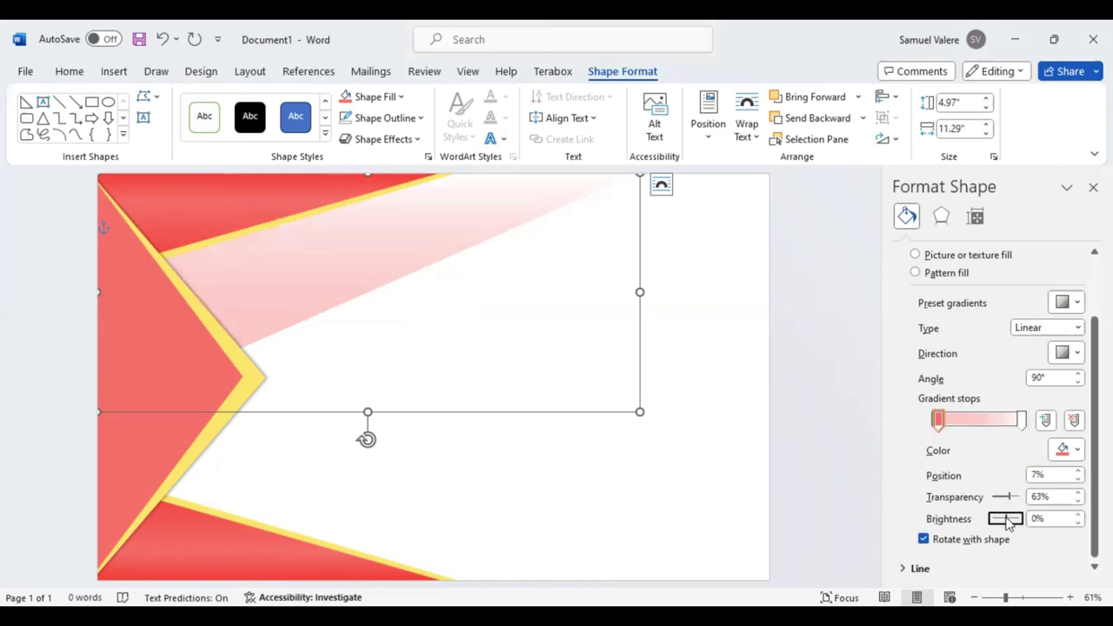
left_click(997, 519)
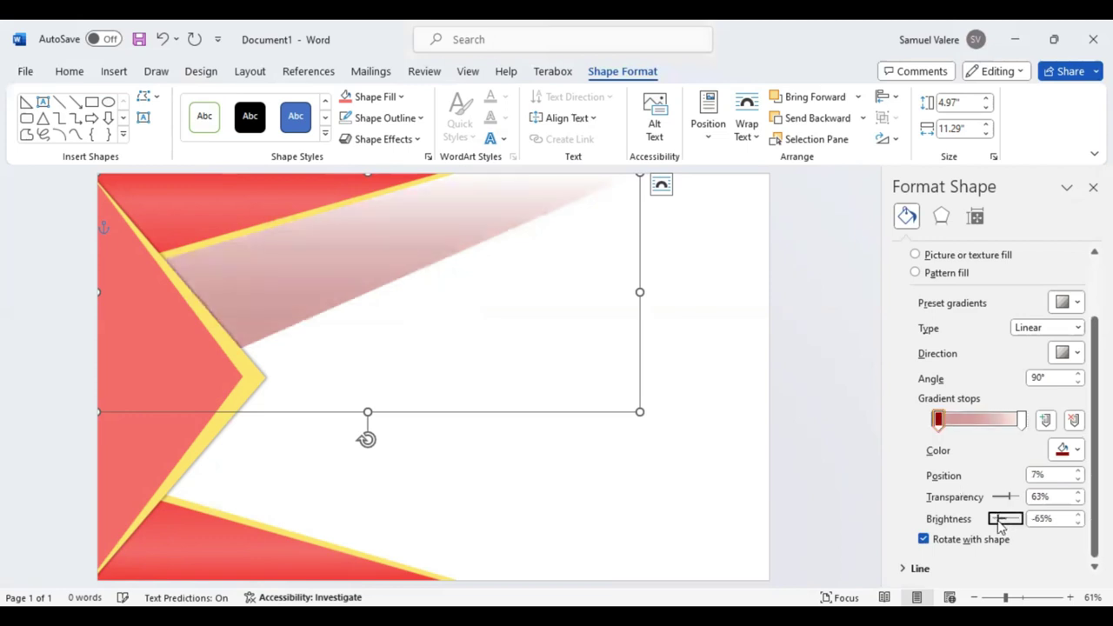
left_click_drag(998, 519, 1006, 519)
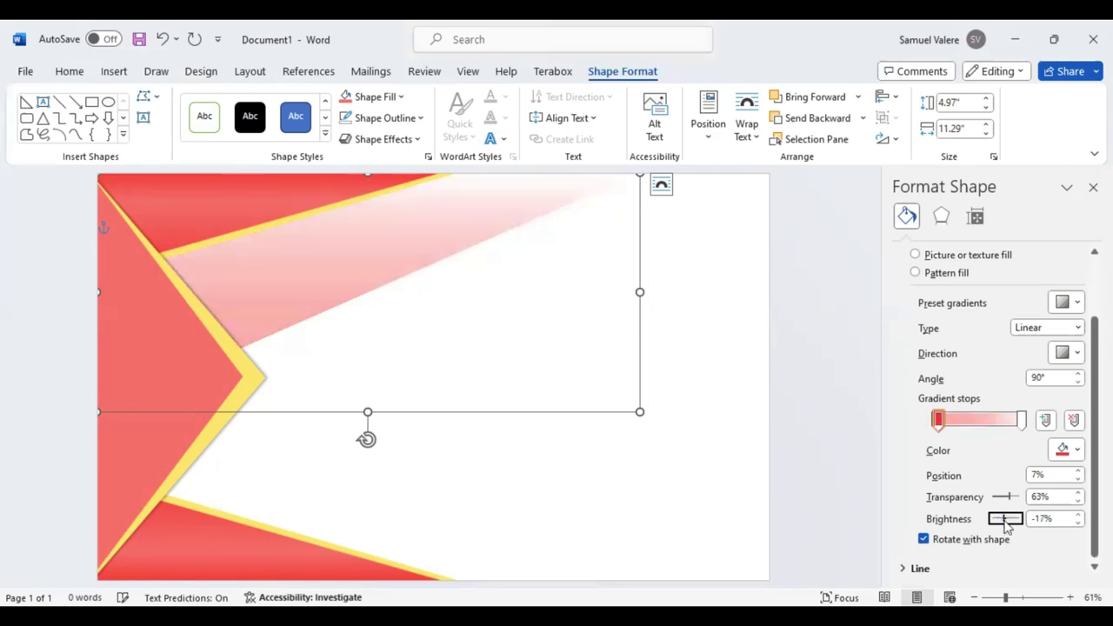
left_click(1008, 520)
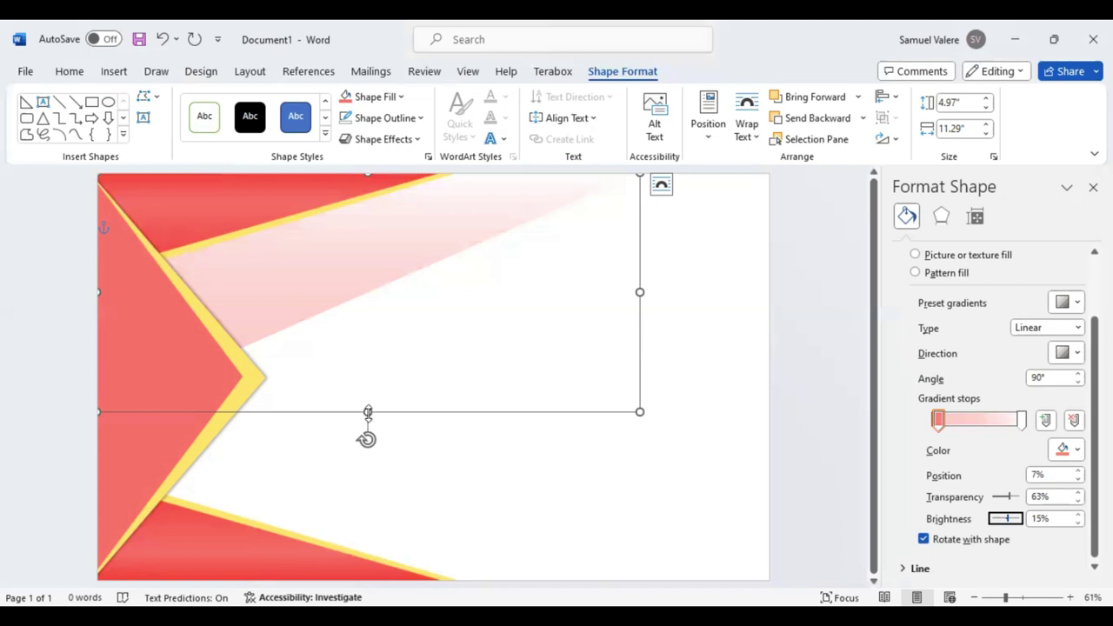
left_click_drag(367, 411, 371, 434)
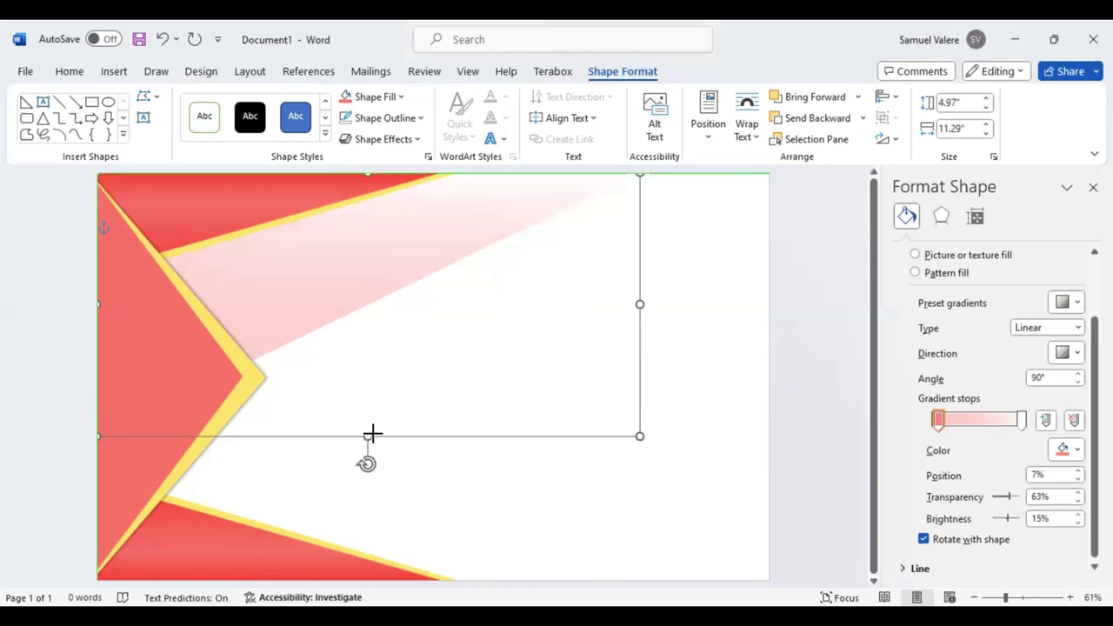
Step: Stretch the chevron copy to 7.62" by 8.09", reaching the page's left edge
left_click(187, 366)
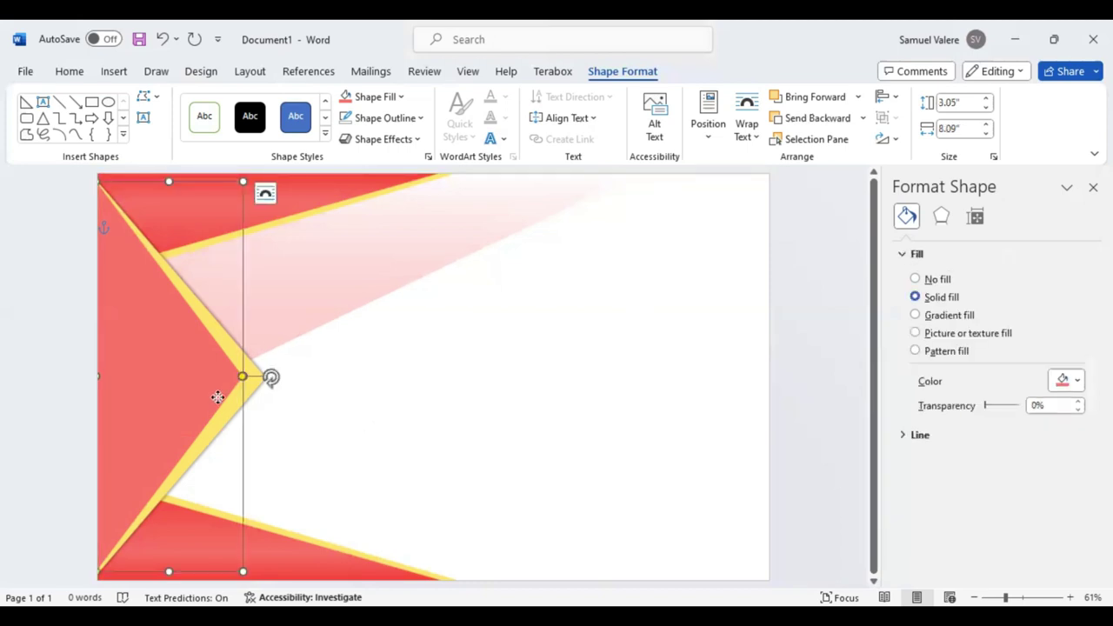
mouse_move(239, 388)
left_mouse_down()
mouse_move(343, 397)
mouse_move(397, 385)
left_mouse_up()
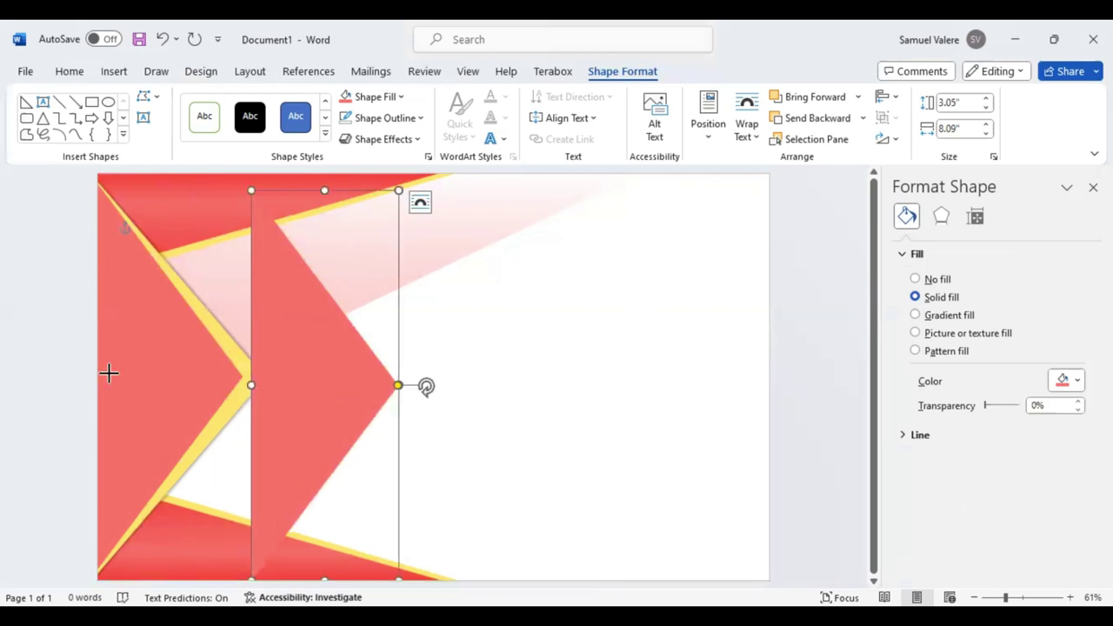
left_click_drag(108, 373, 96, 372)
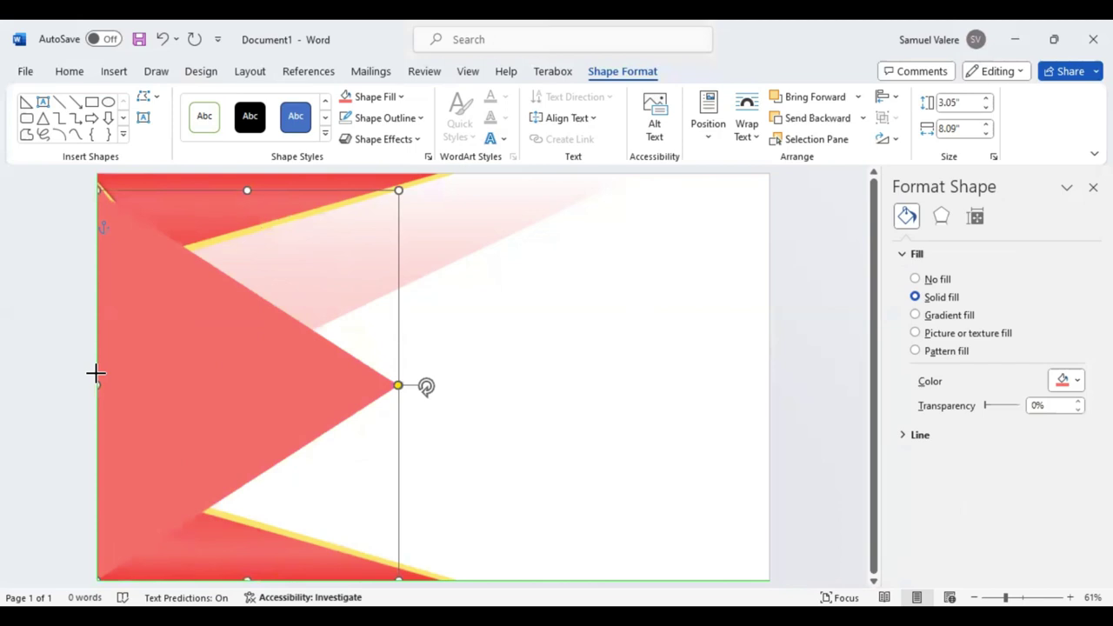
left_click_drag(261, 402, 261, 402)
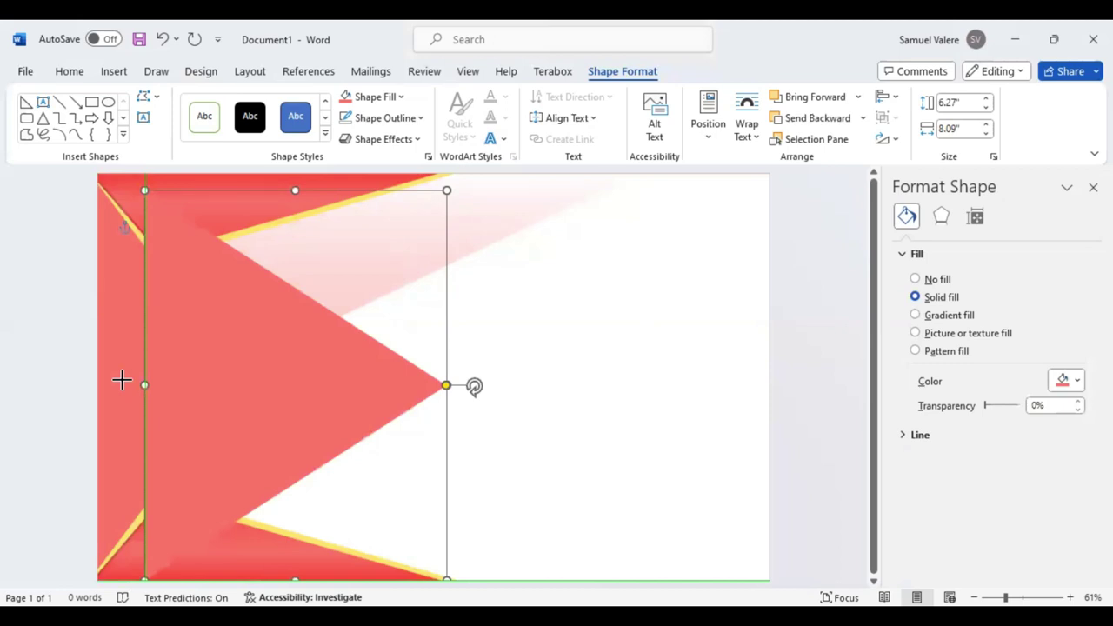
left_click_drag(121, 379, 91, 375)
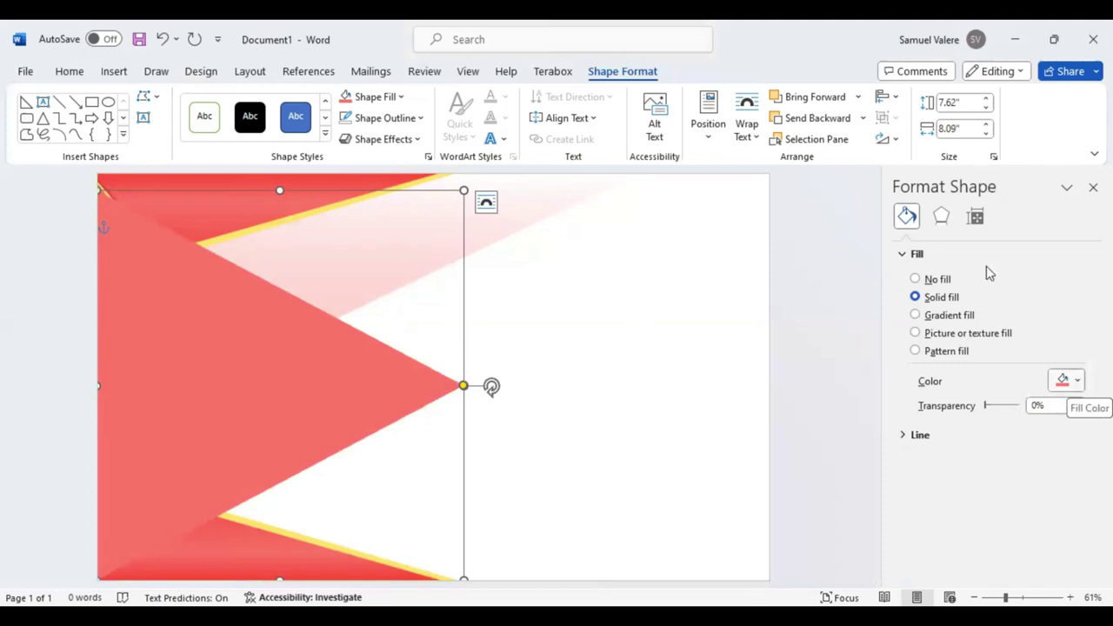
Step: Send the white chevron behind the yellow stripes and pink band, then move the pink band back a layer
left_click(808, 122)
left_click(808, 122)
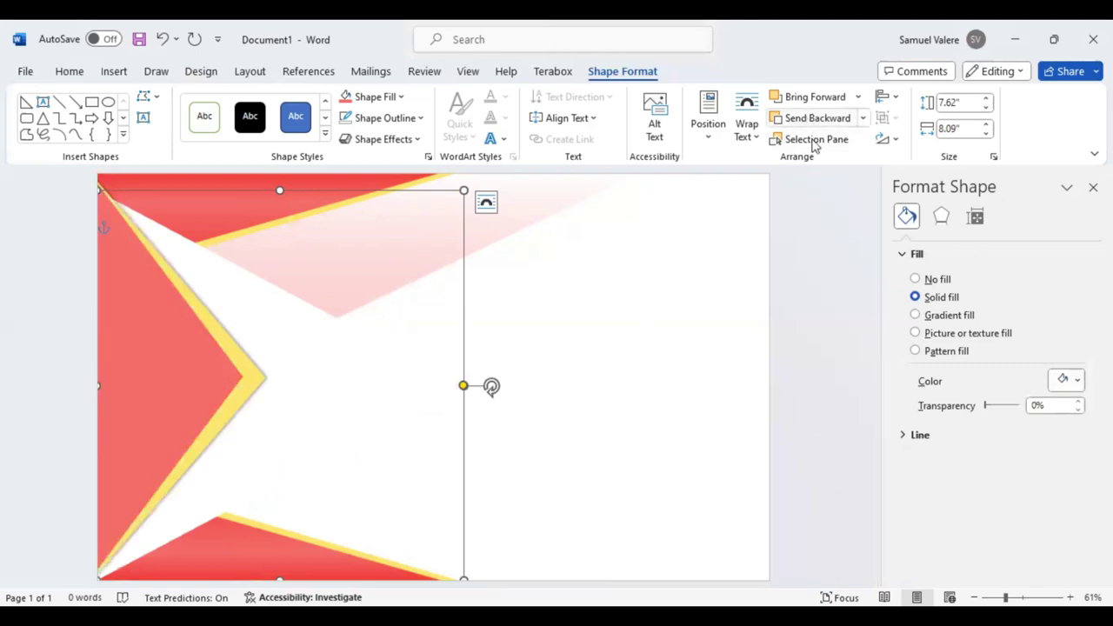
left_click(807, 124)
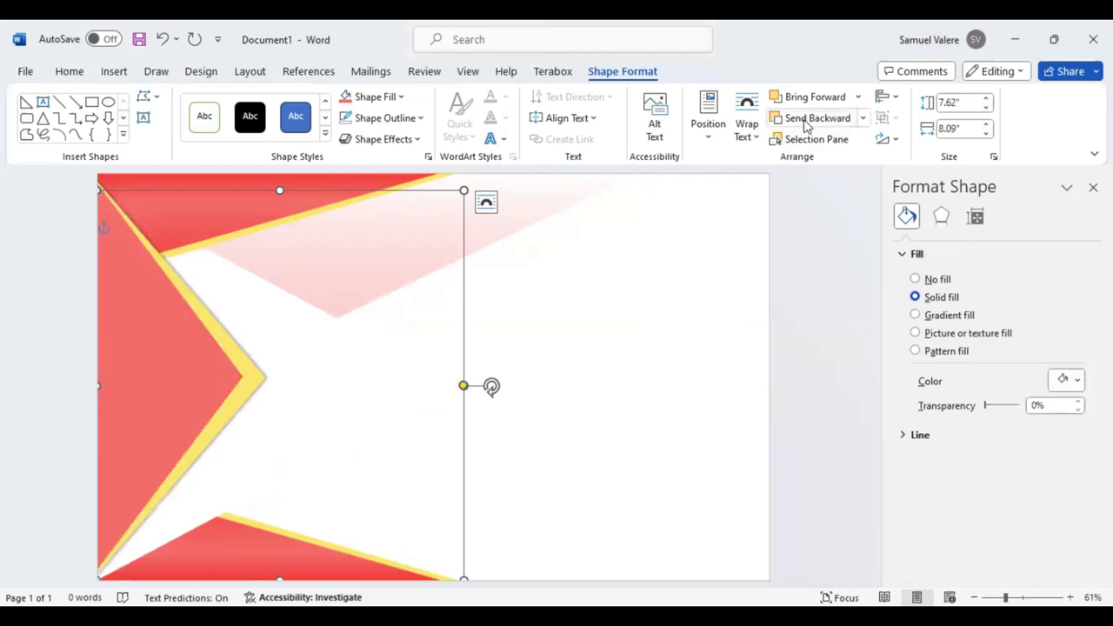
left_click(806, 125)
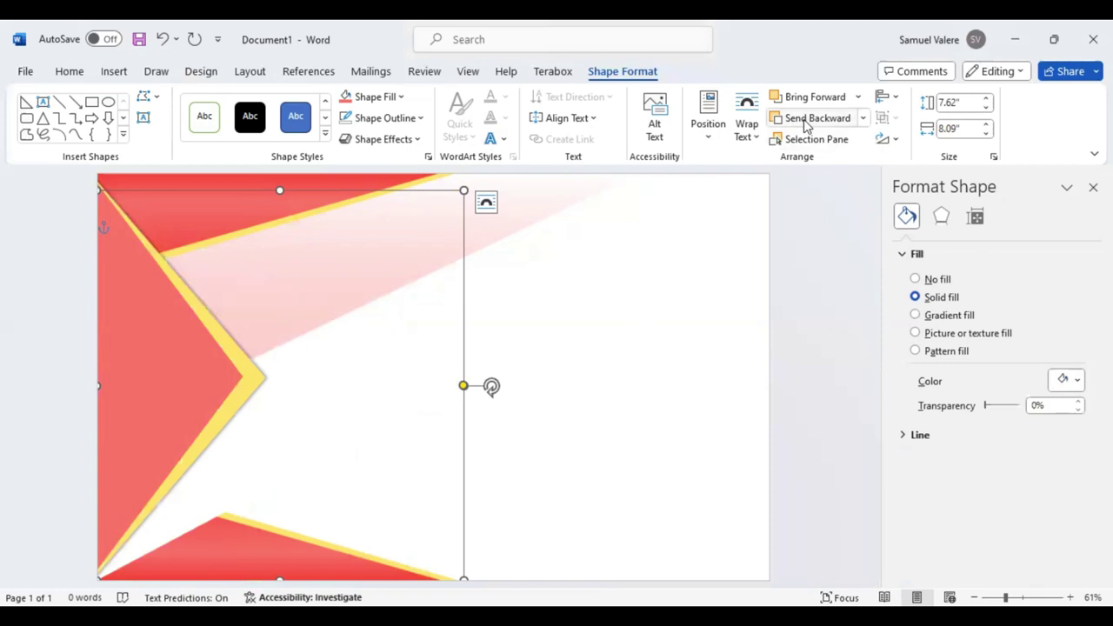
left_click(807, 124)
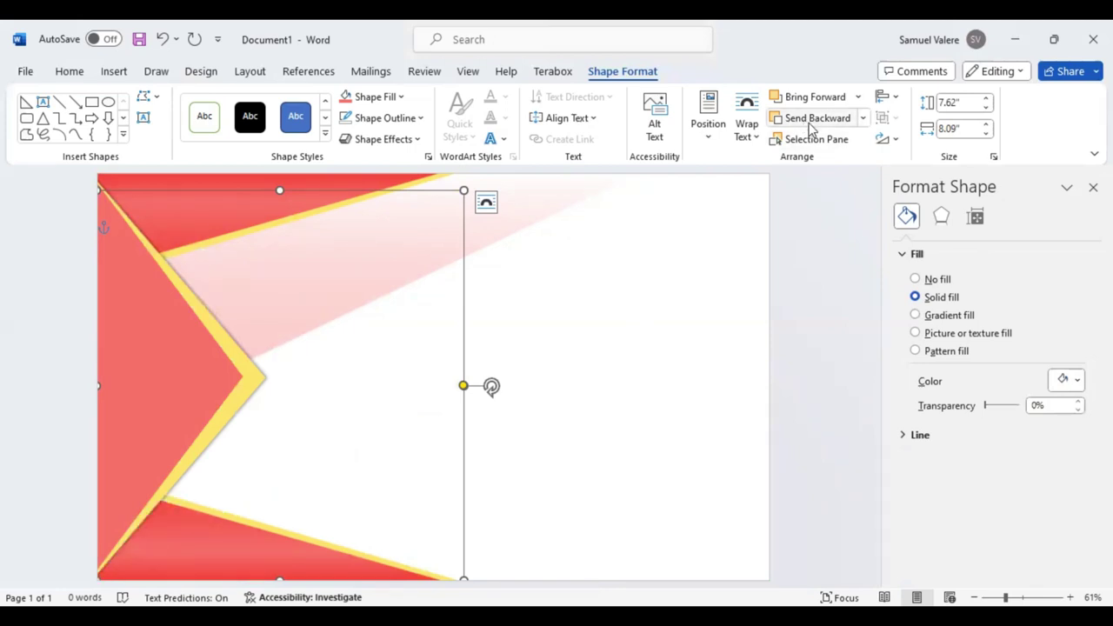
left_click(815, 99)
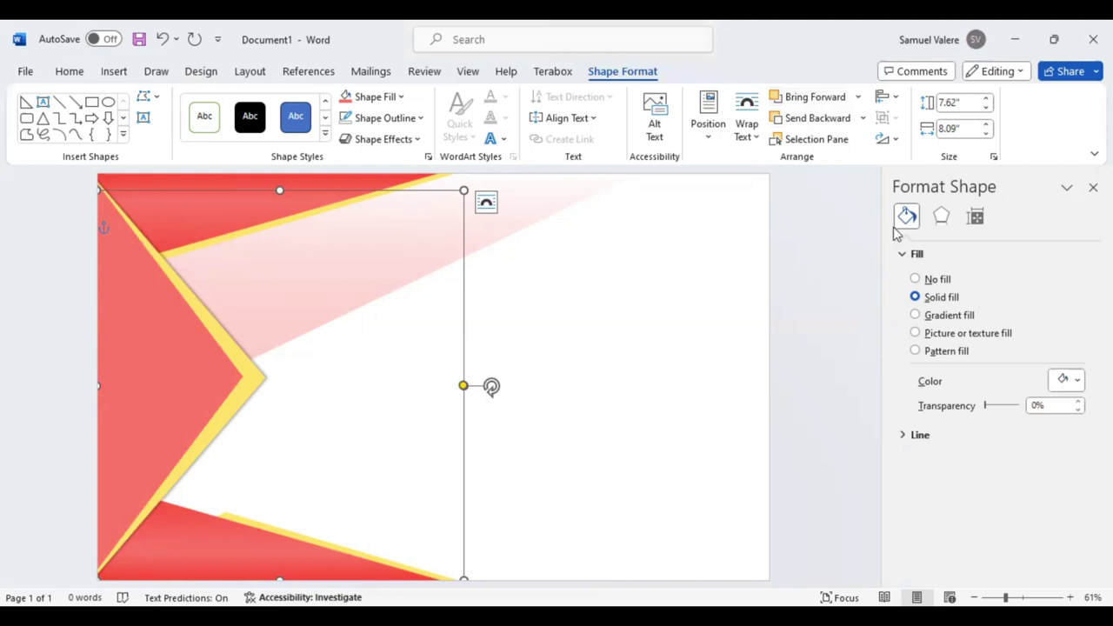
left_click(815, 120)
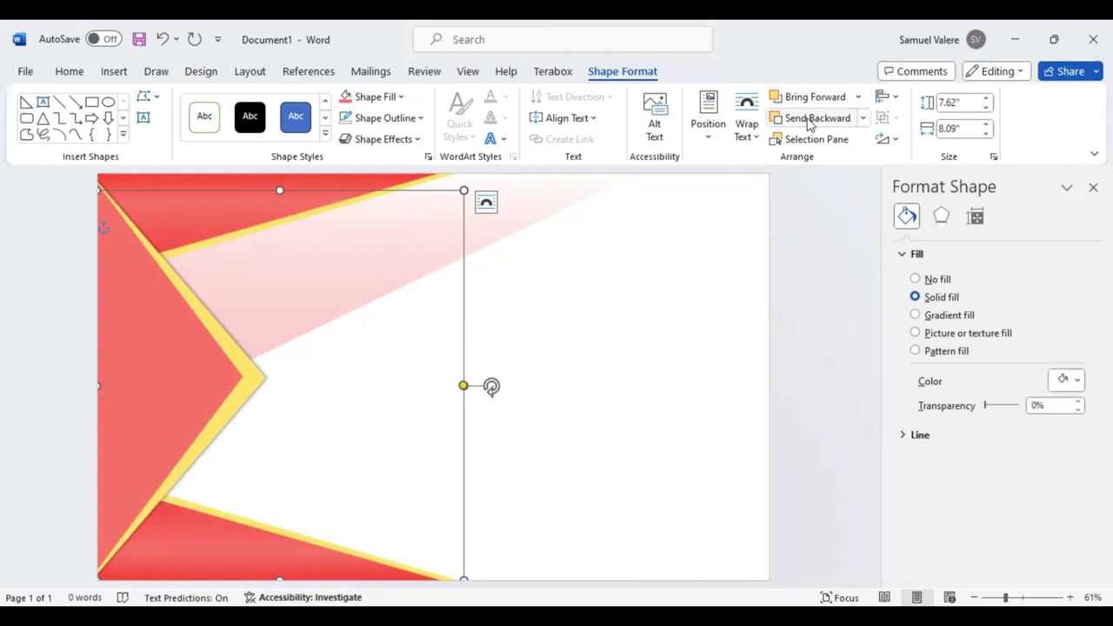
key("Tab")
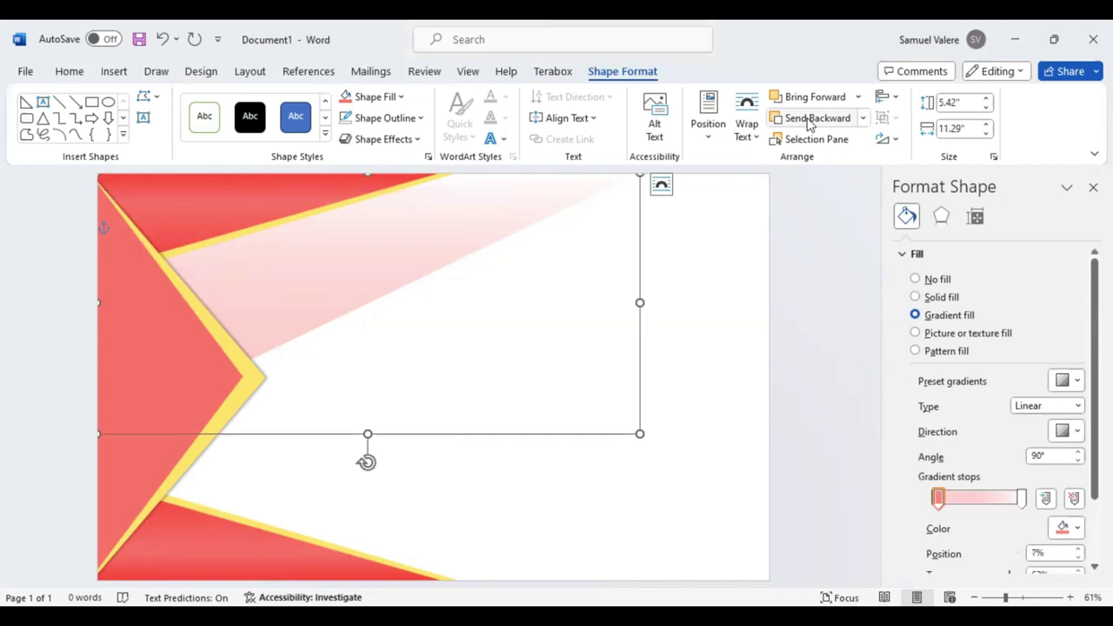
left_click(808, 120)
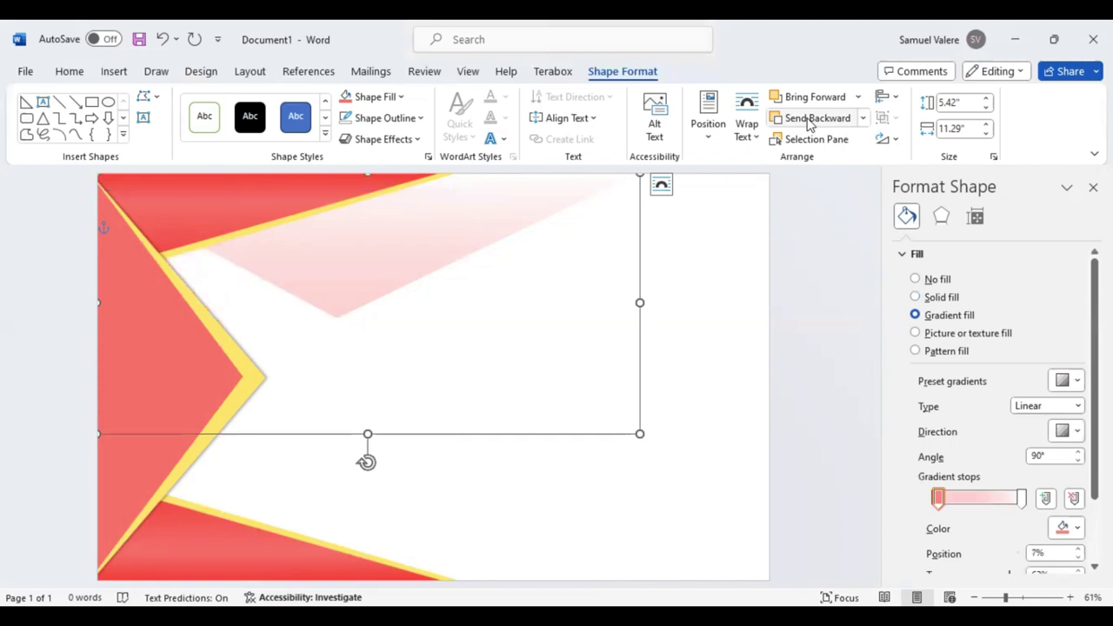
Step: Set the white chevron to 62% transparency and snap it flush to the page's top and left edges
key("Tab")
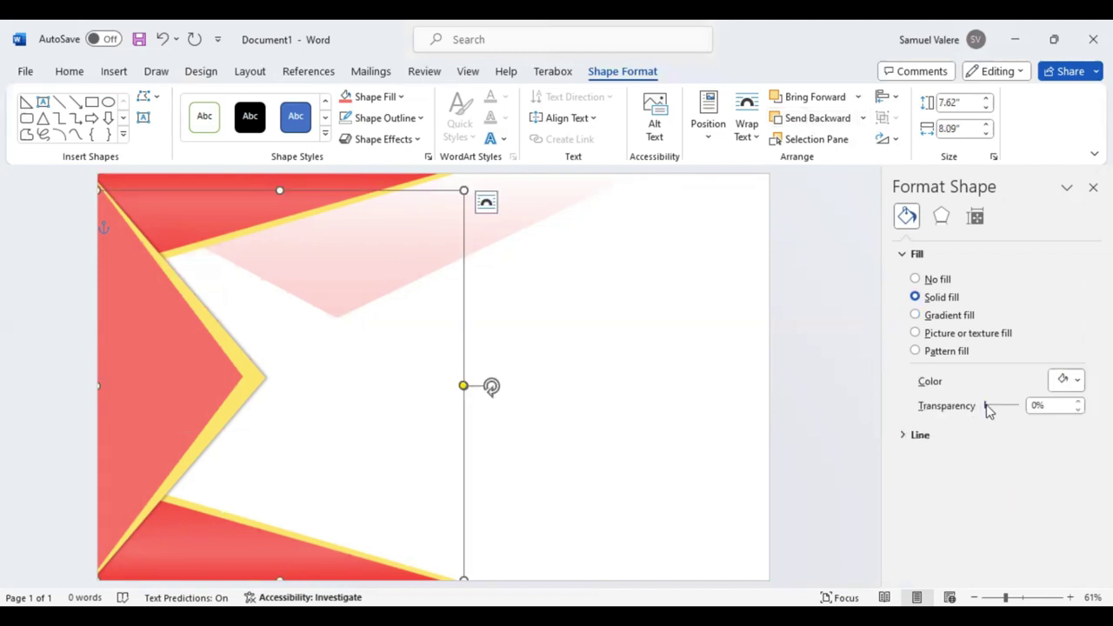
left_click_drag(988, 409, 1008, 407)
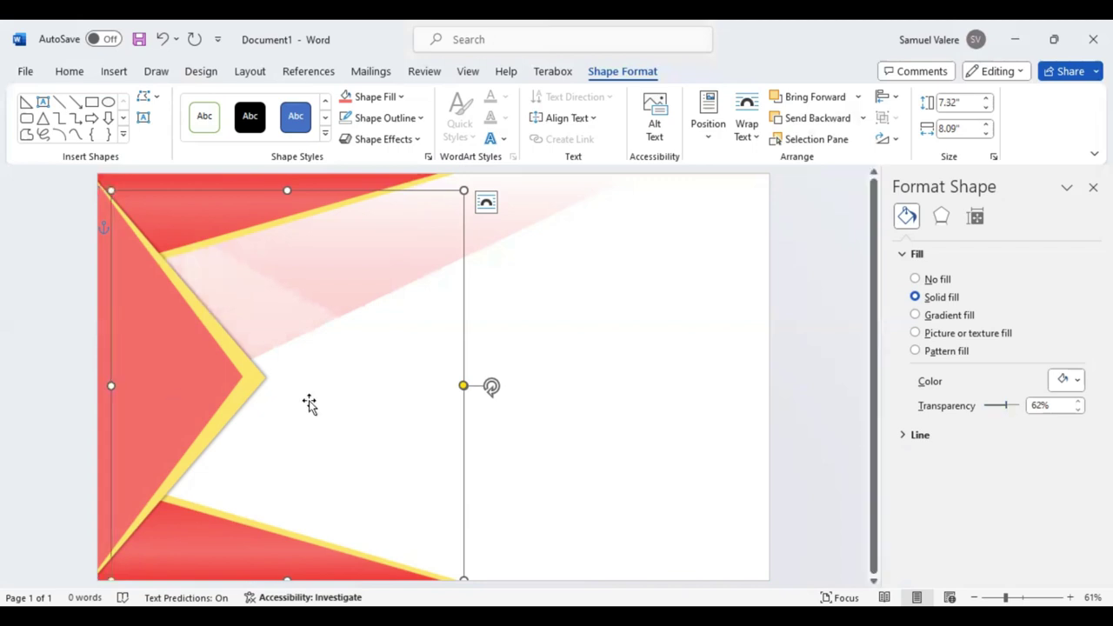
left_click_drag(310, 402, 287, 390)
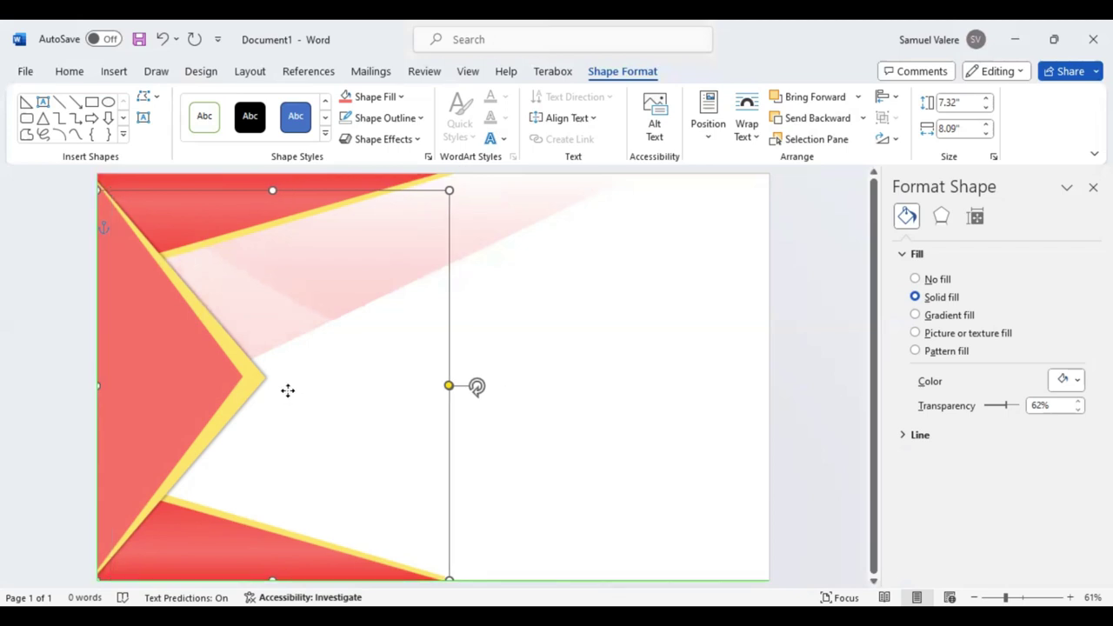
left_click_drag(287, 390, 286, 395)
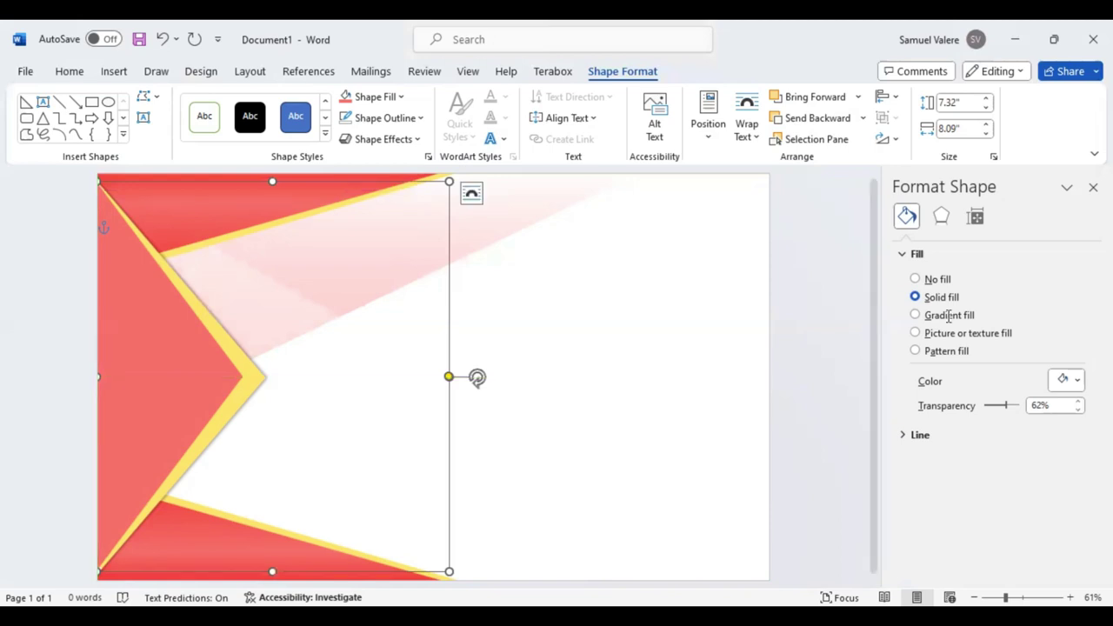
left_click(478, 284)
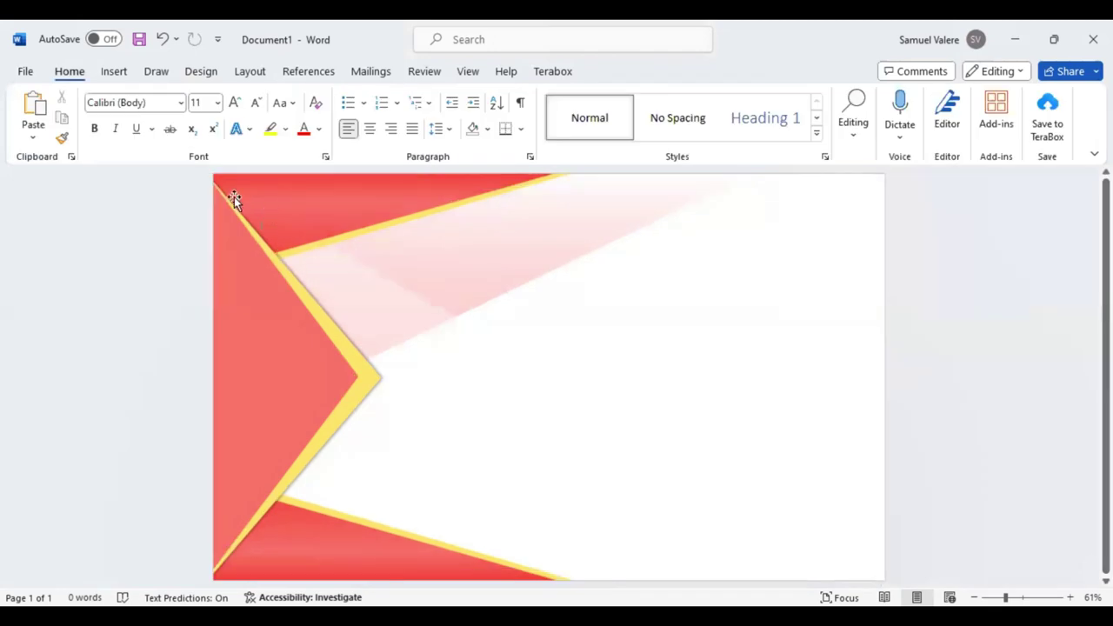
Step: Draw a text box to the right of the white chevron and type 'Certificate' in it
left_click(113, 71)
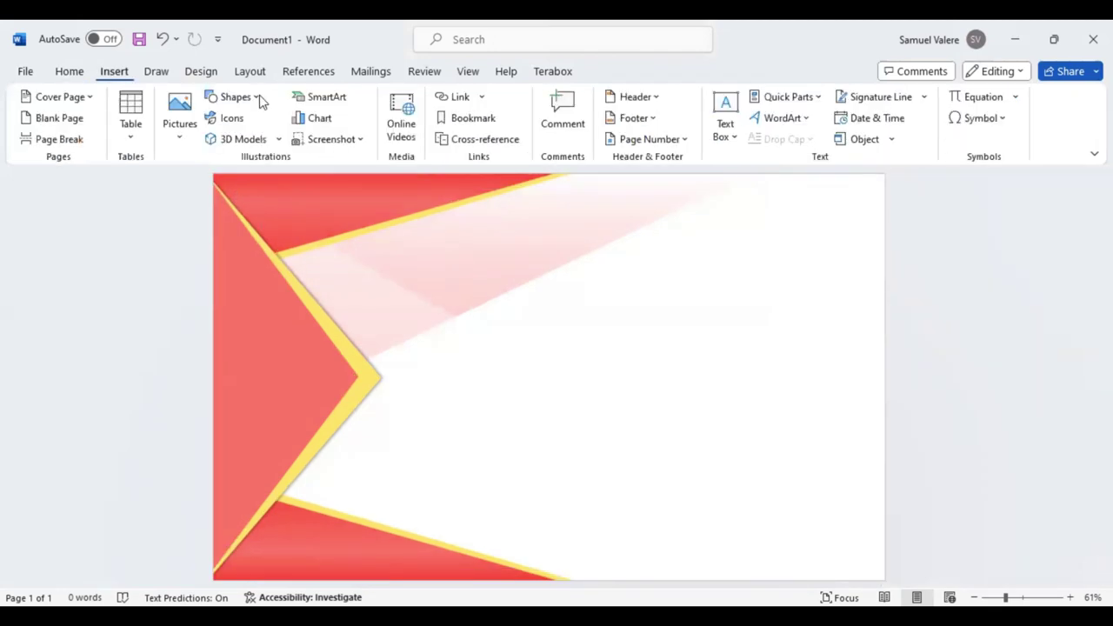
left_click(259, 98)
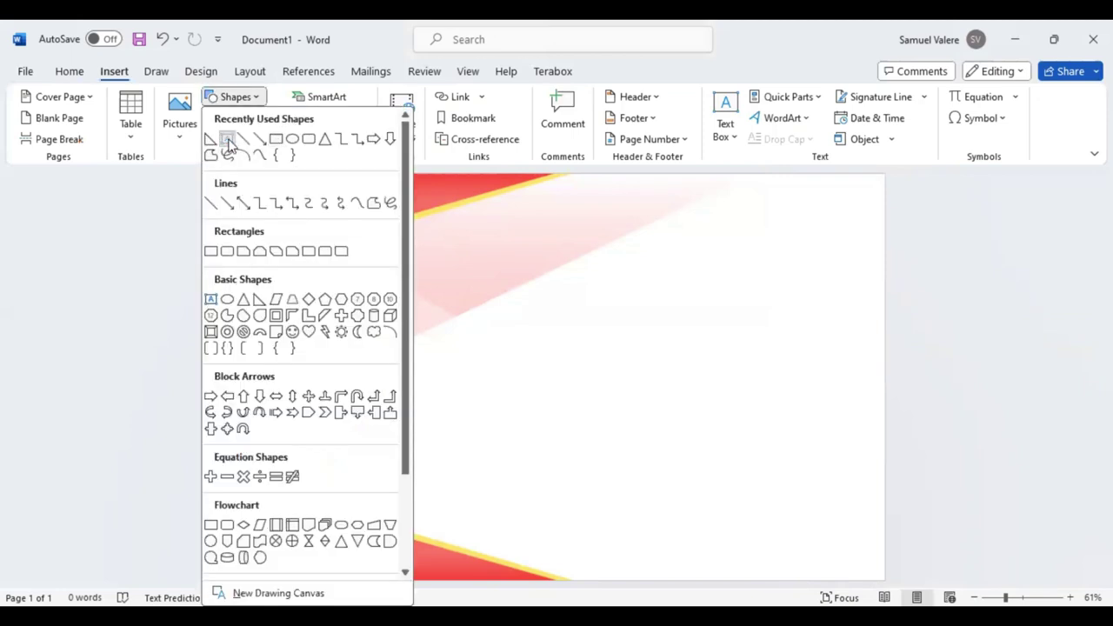
left_click(227, 140)
left_click_drag(516, 305, 804, 372)
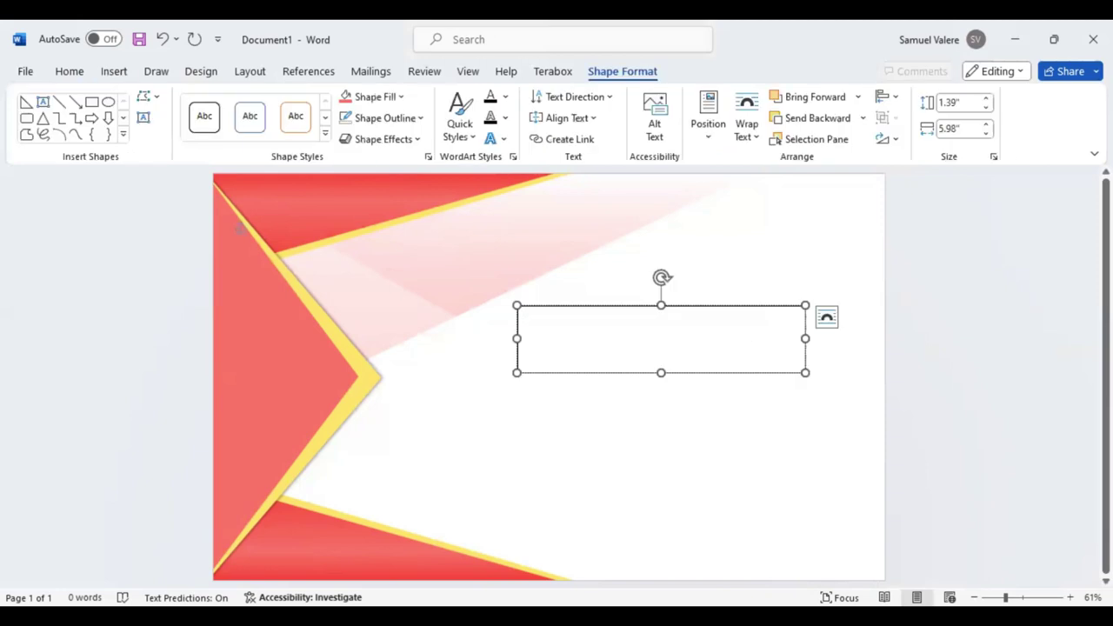
type("Gr")
type("rtif")
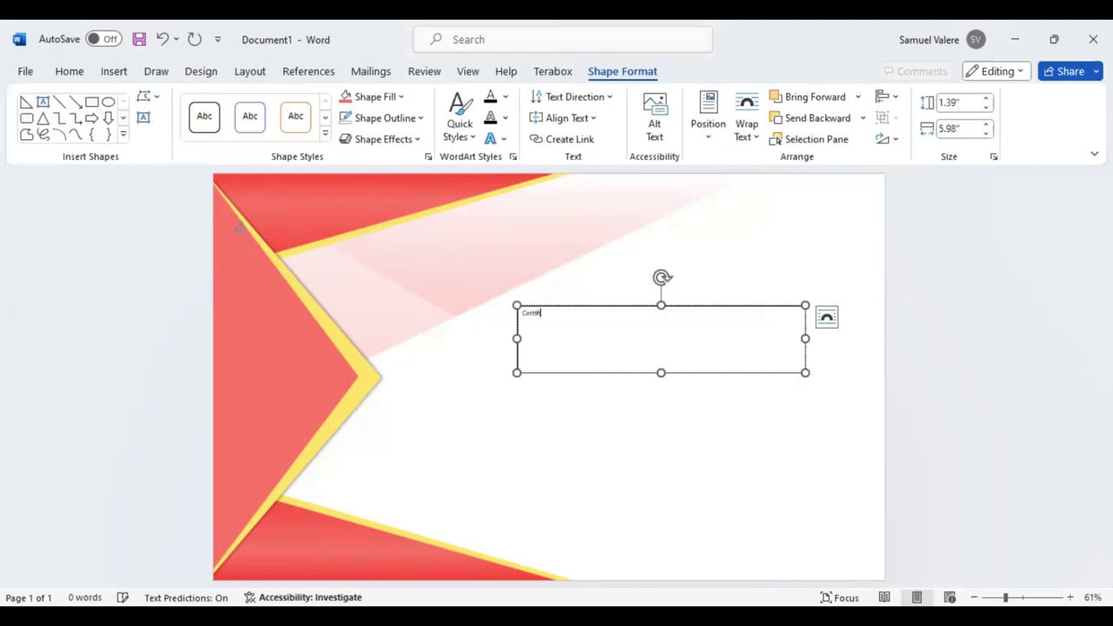
type("icate")
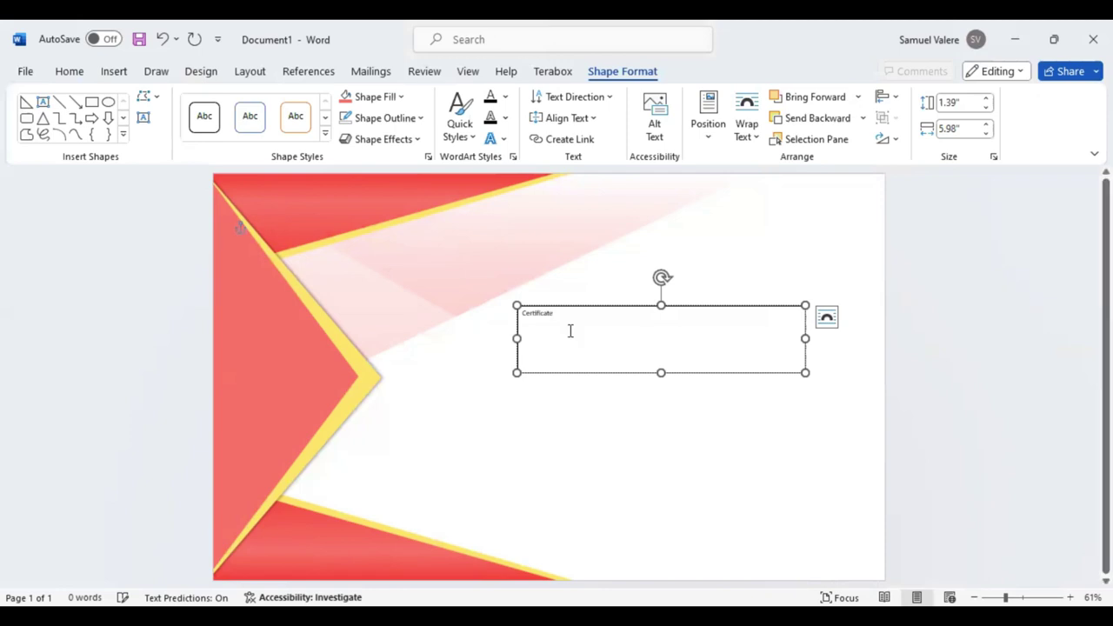
double_click(535, 313)
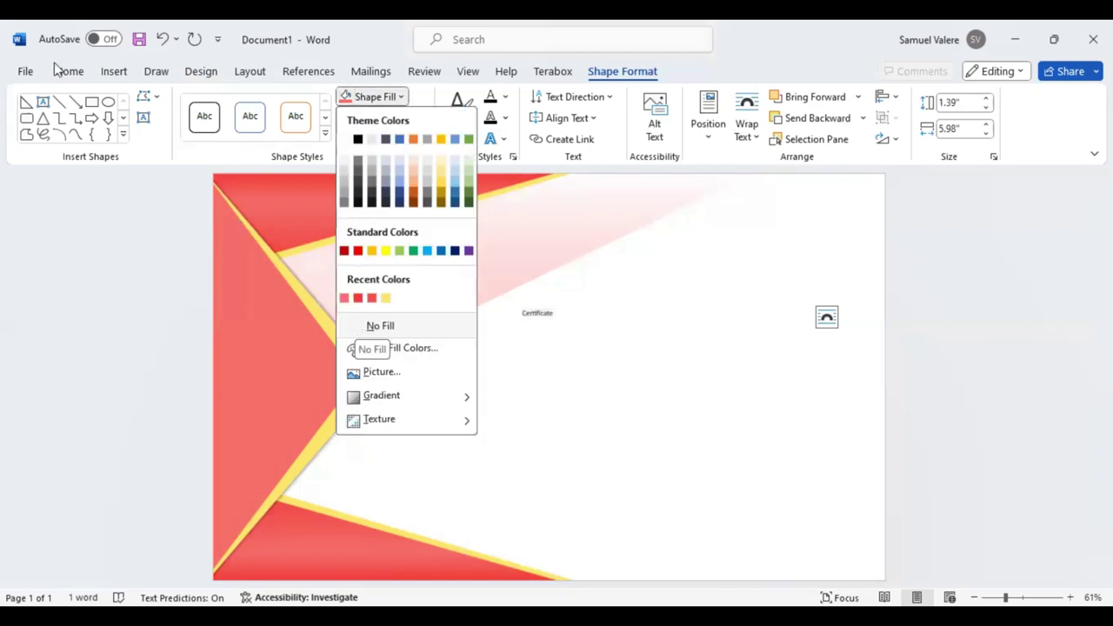
Step: Centre the title, widen its box leftward, and grow CERTIFICATE to 100 pt on one line
key("Escape")
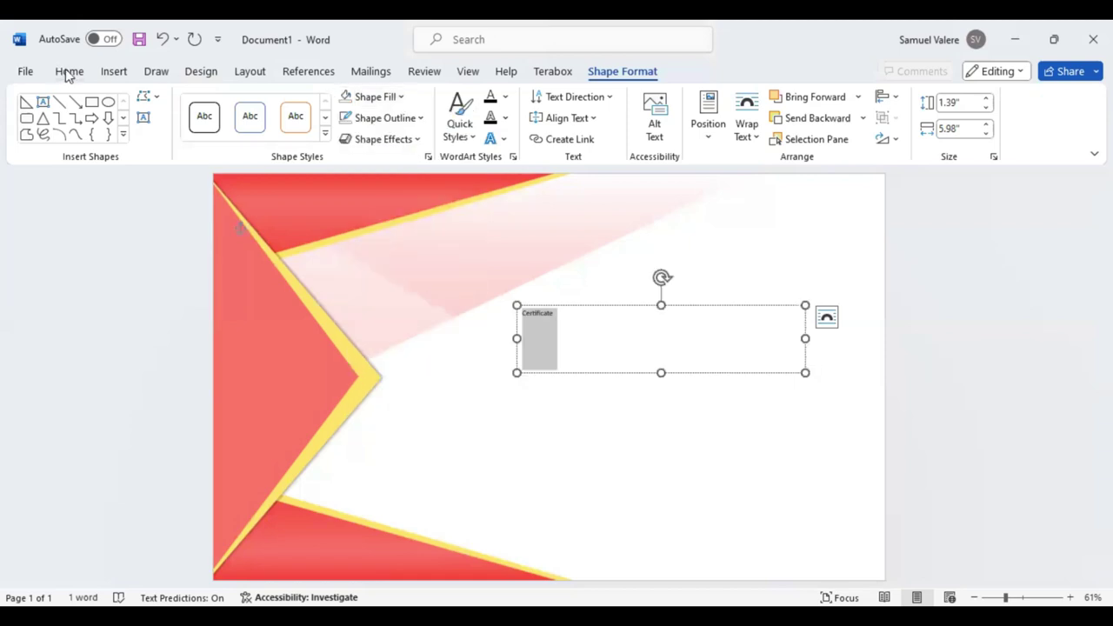
left_click(96, 73)
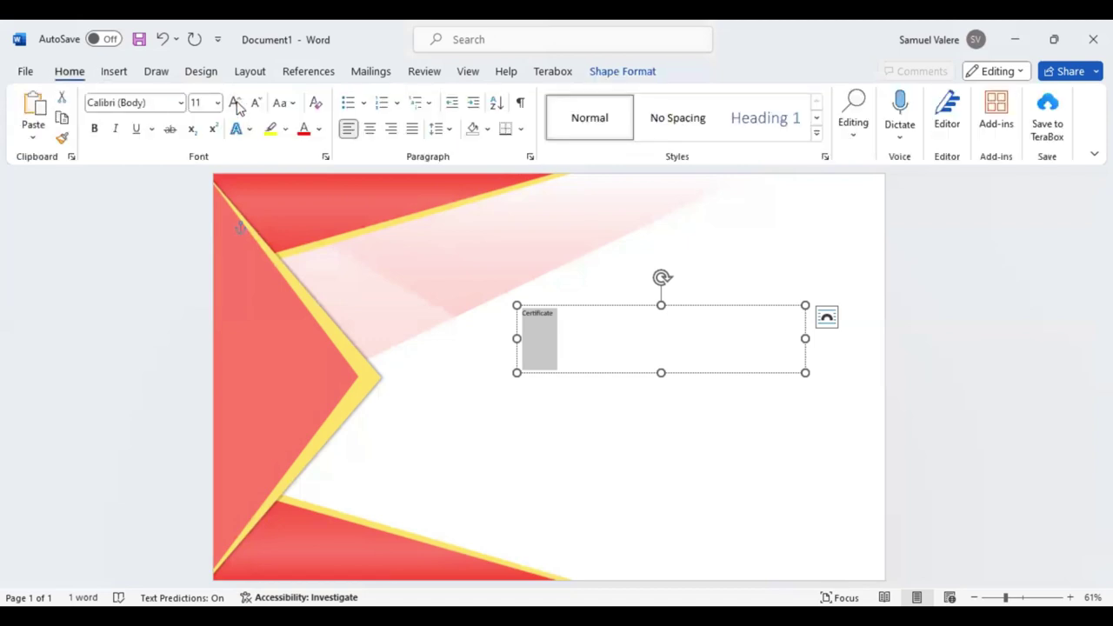
left_click(235, 103)
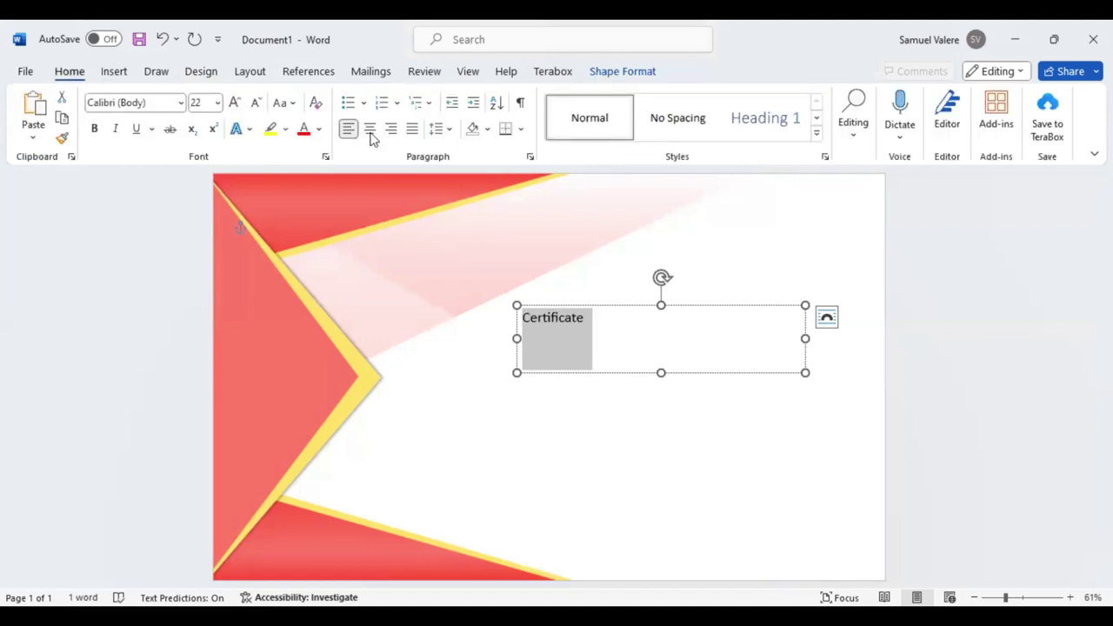
left_click(369, 130)
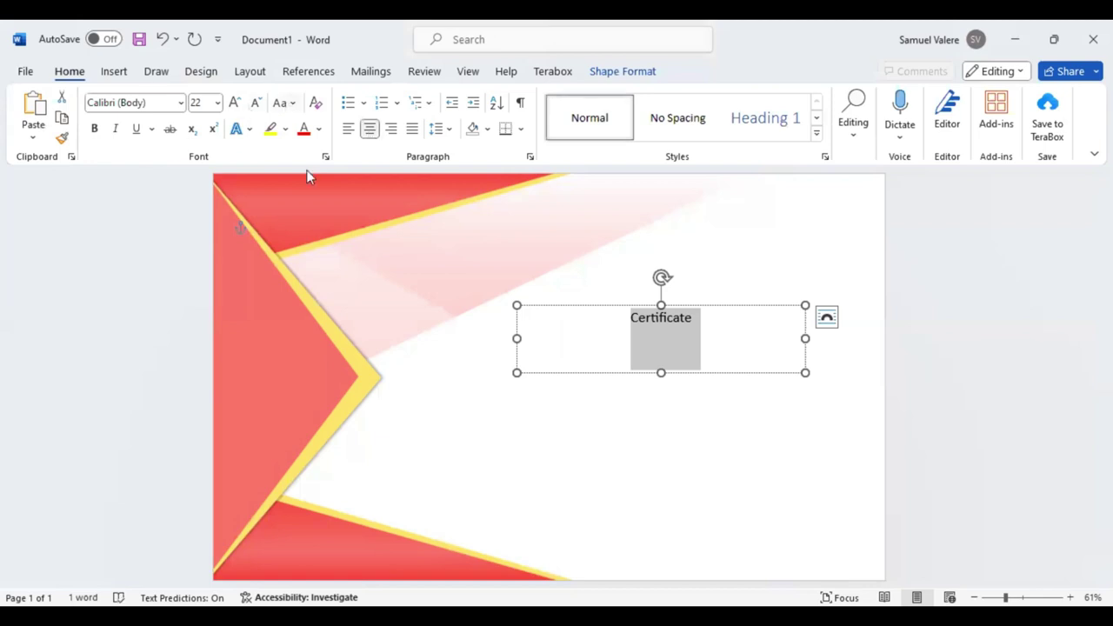
left_click(236, 103)
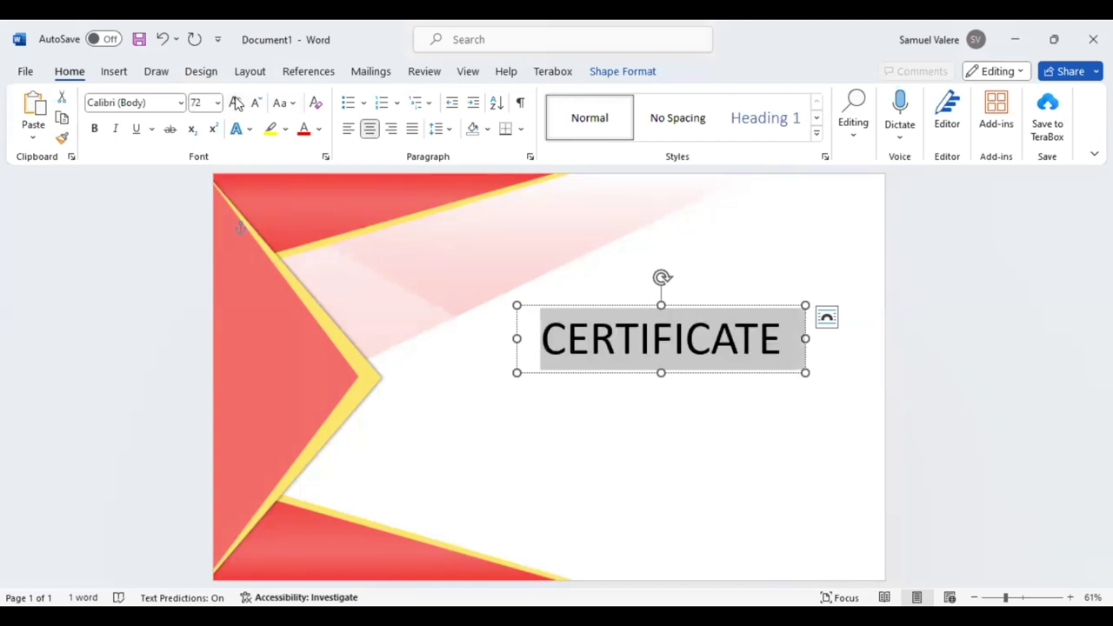
left_click(236, 104)
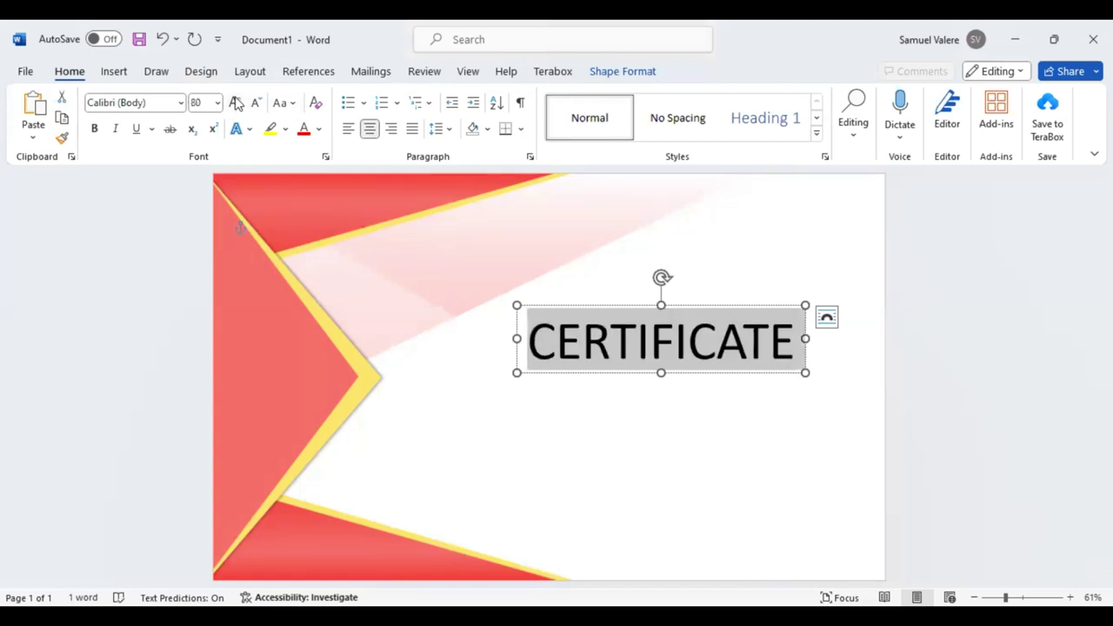
left_click(236, 104)
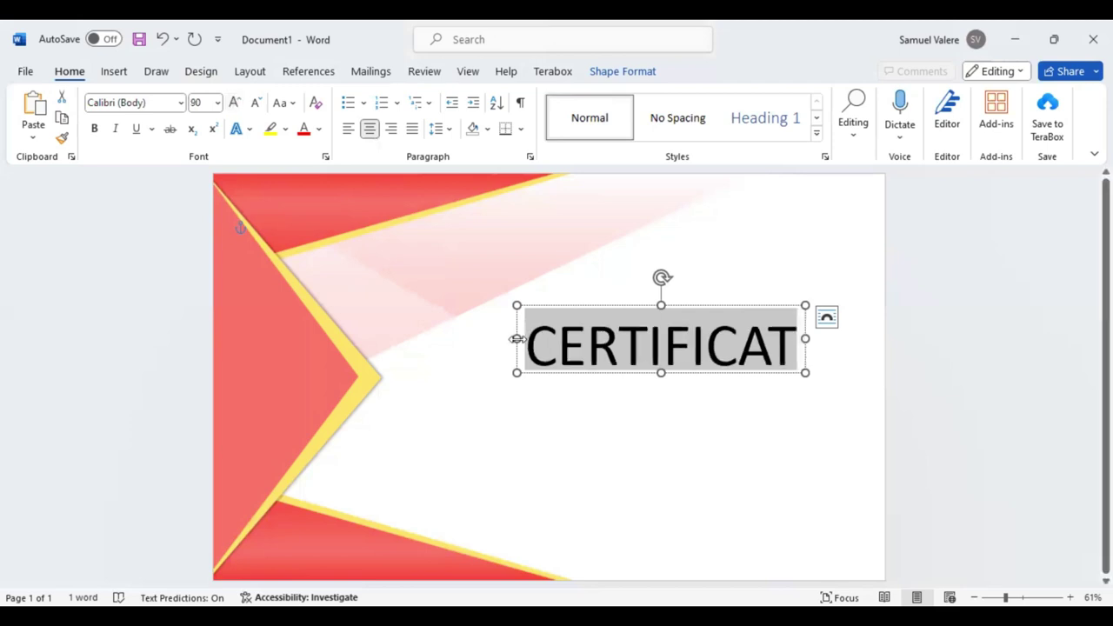
left_click_drag(517, 339, 435, 338)
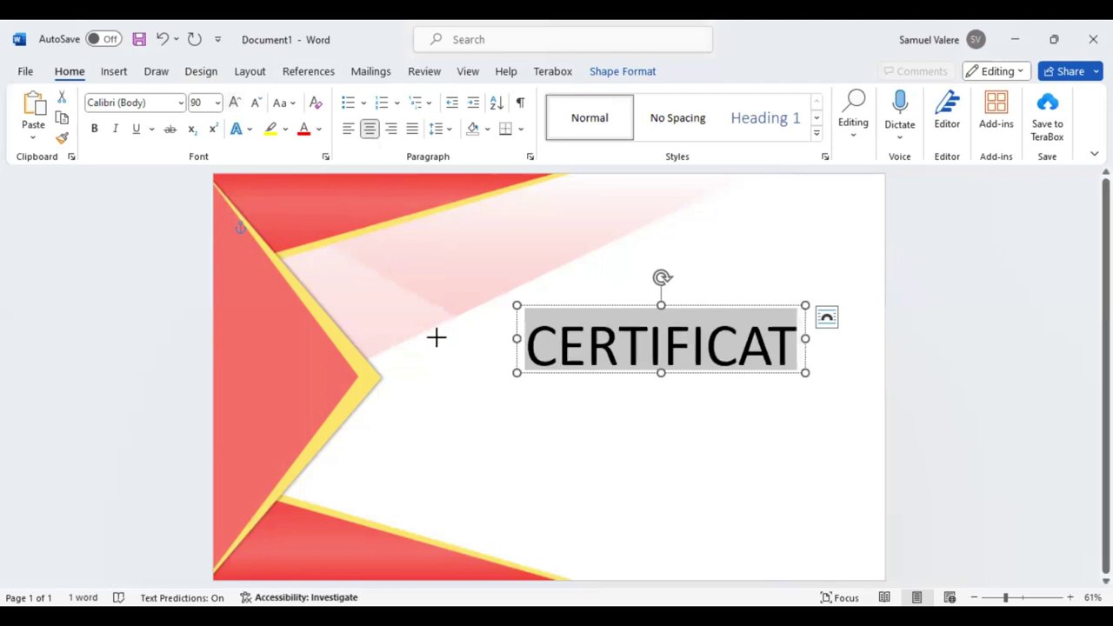
double_click(569, 342)
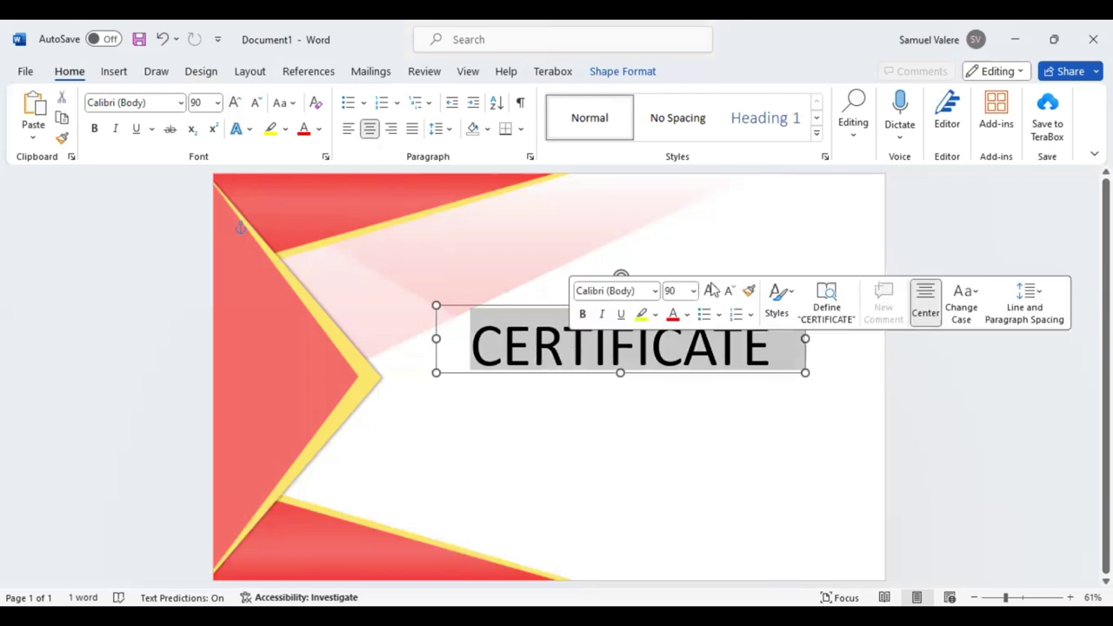
left_click(710, 290)
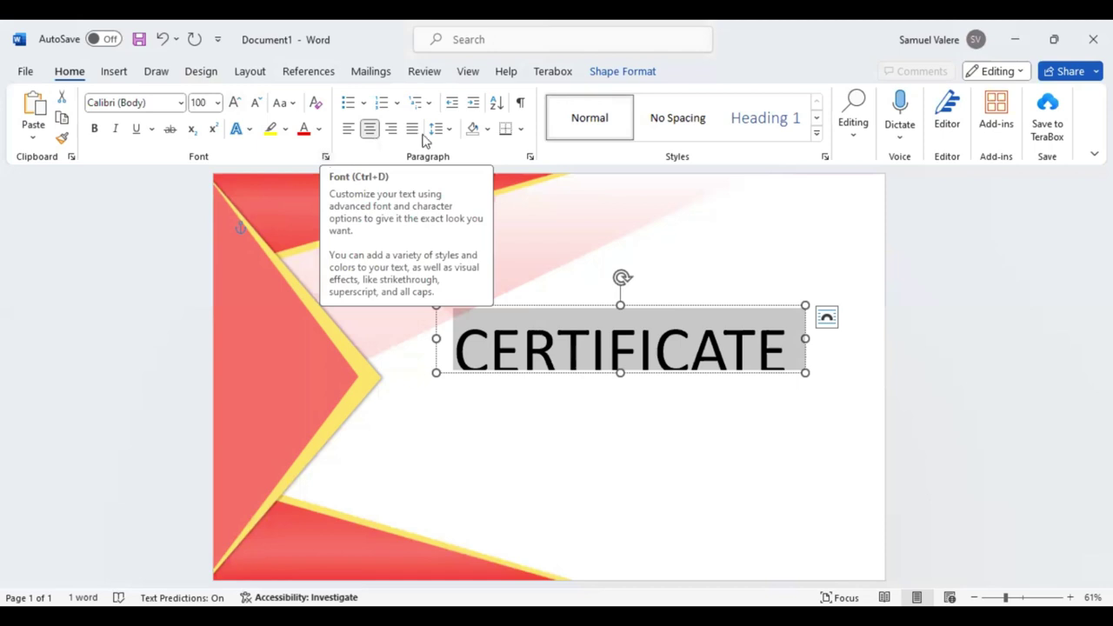
Step: Expand CERTIFICATE's letter spacing by 3 pt and move its box to the top of the page
key("ctrl+d")
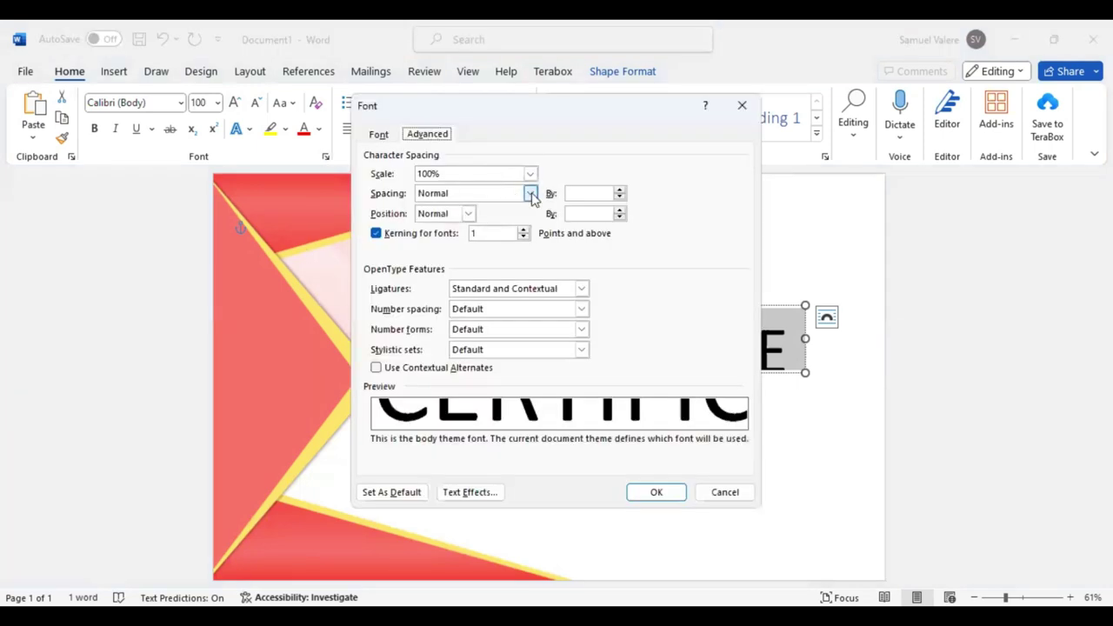
left_click(529, 193)
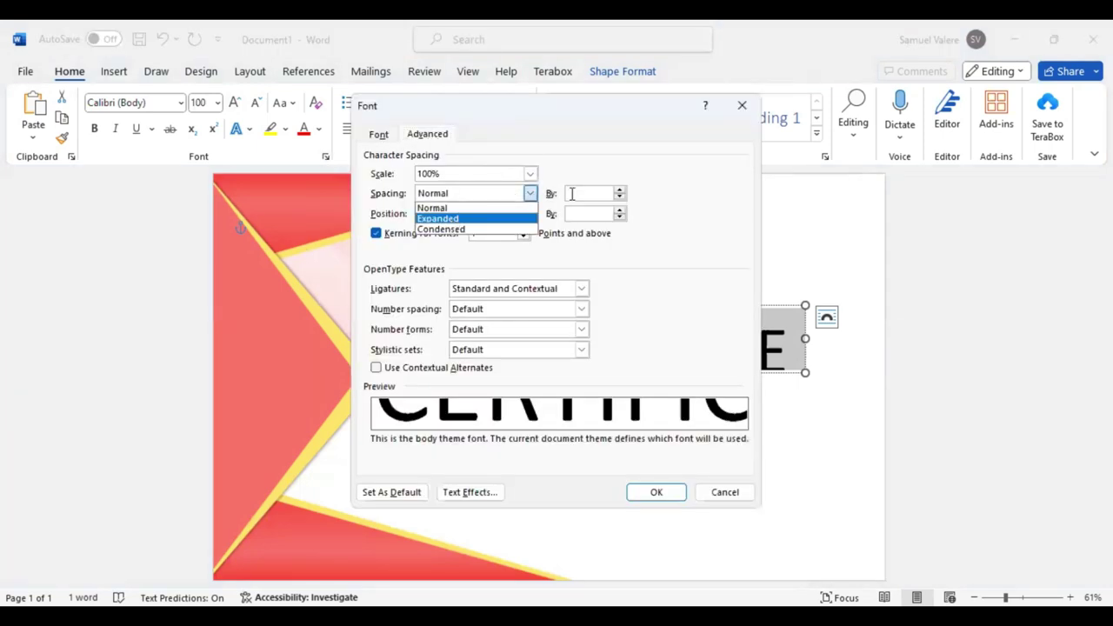
key("Return")
type("3pt")
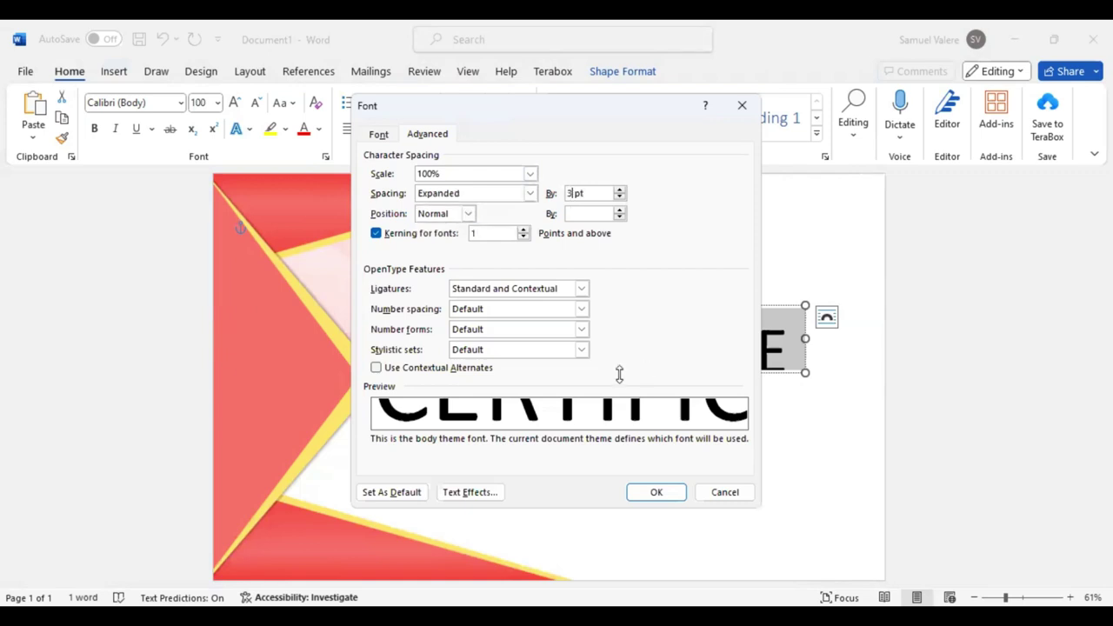
key("Return")
mouse_move(620, 372)
left_mouse_down()
mouse_move(696, 281)
mouse_move(696, 262)
mouse_move(657, 241)
left_mouse_up()
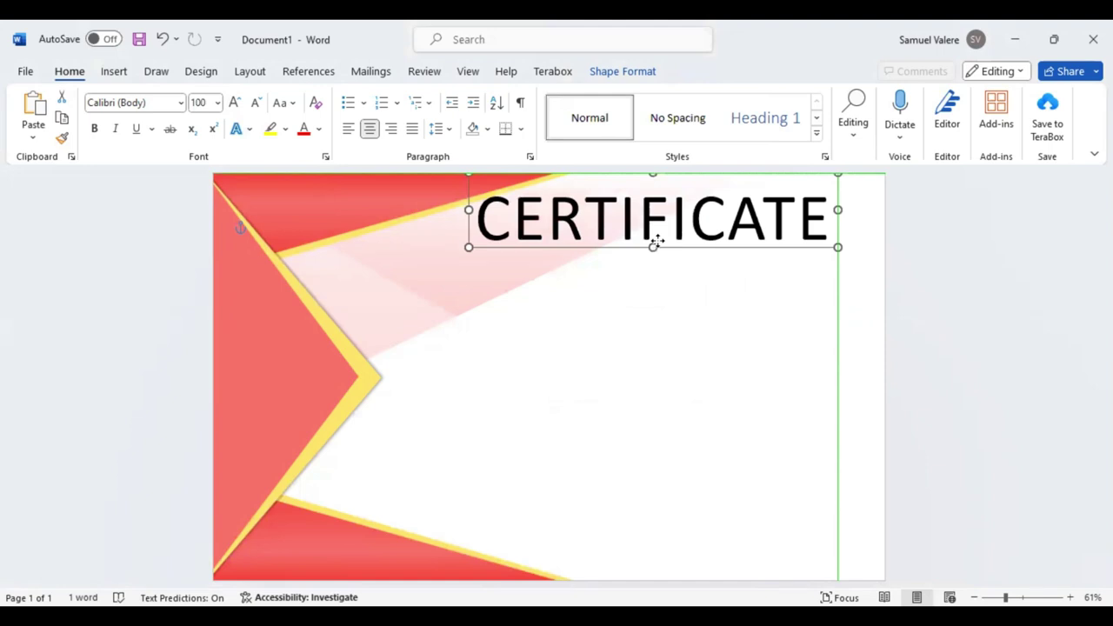
left_click_drag(656, 241, 669, 258)
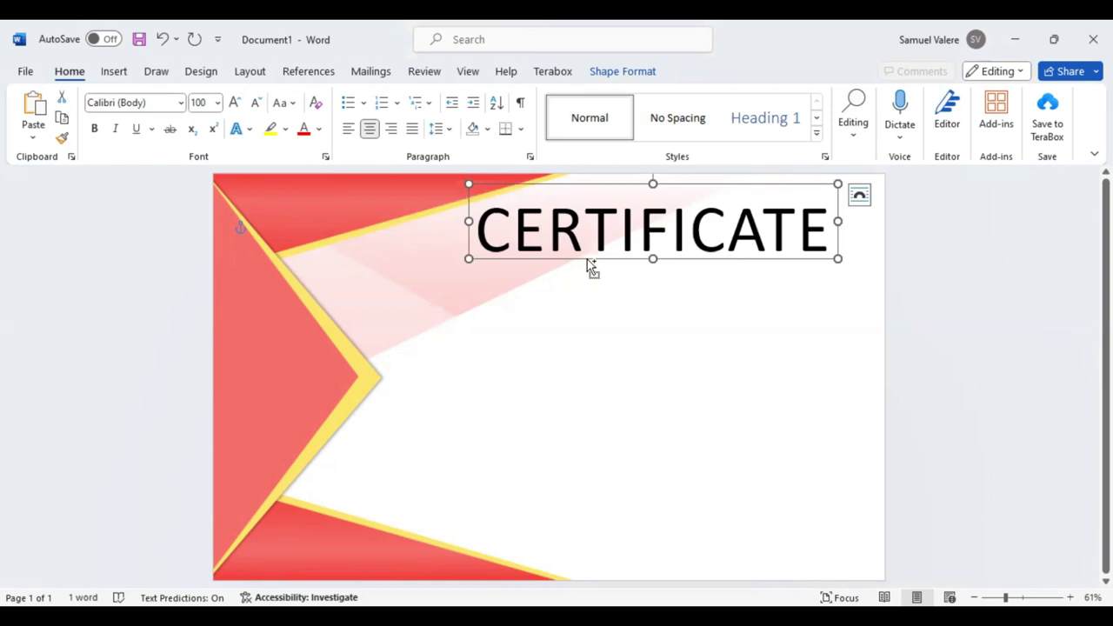
Step: Duplicate the title box below it, shrink the font, and type 'Of Achievement'
key("ctrl+v")
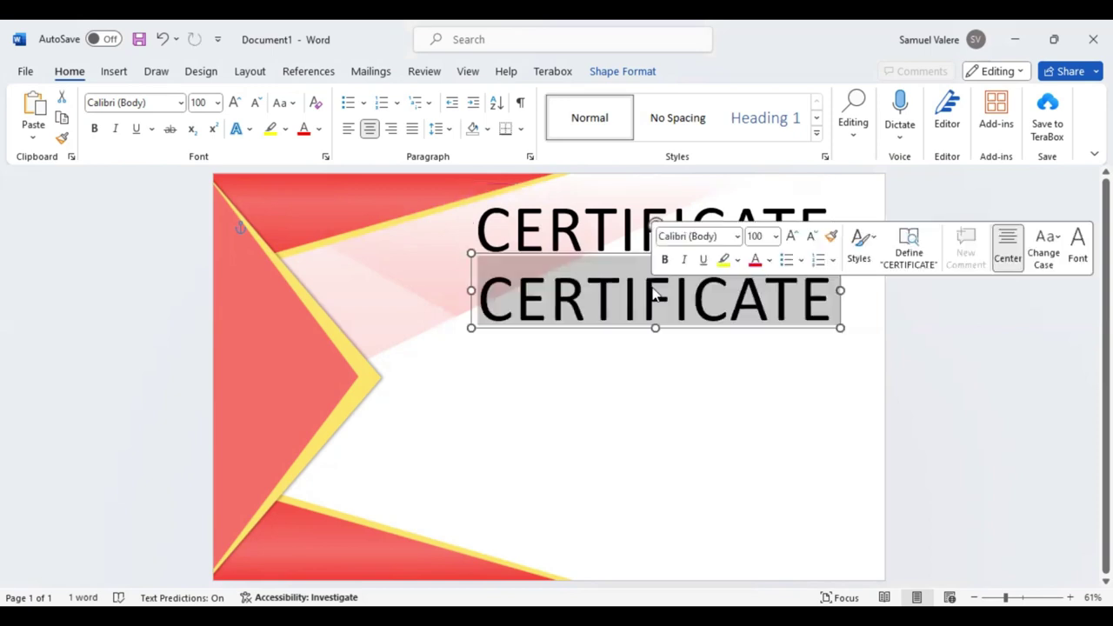
left_click(811, 239)
left_click(811, 239)
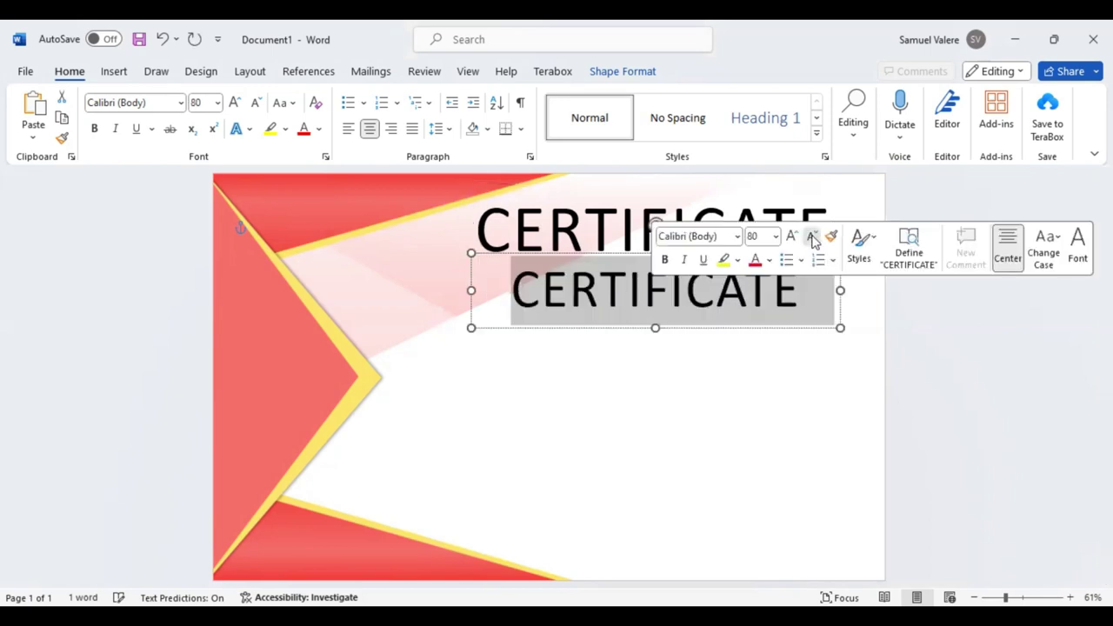
left_click(812, 239)
left_click(812, 239)
left_click(812, 239)
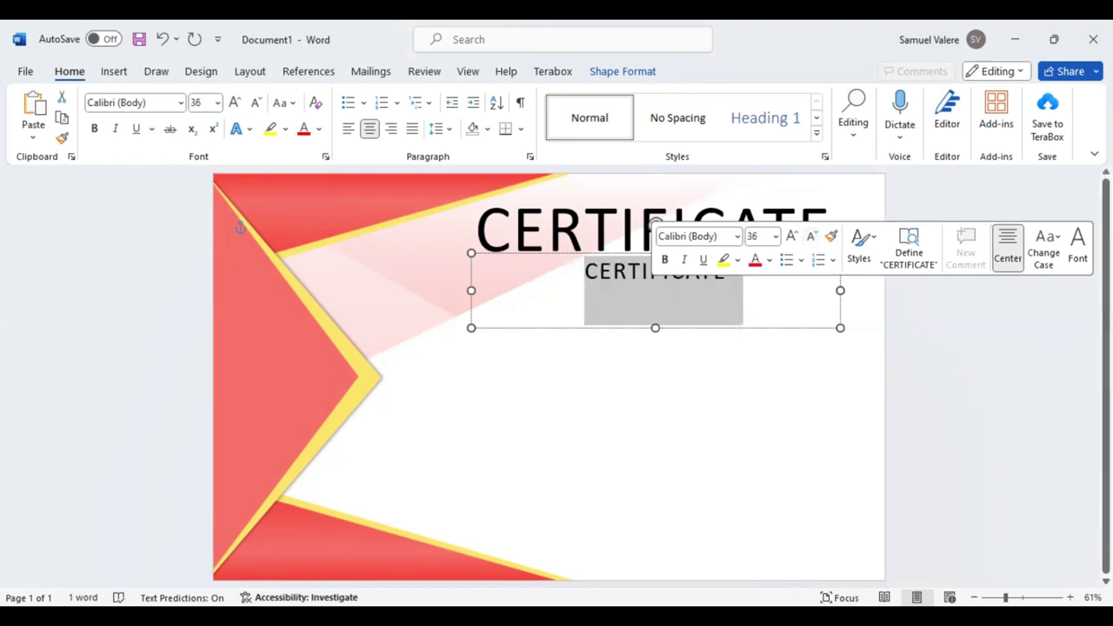
type("Of Acc")
key("BackSpace")
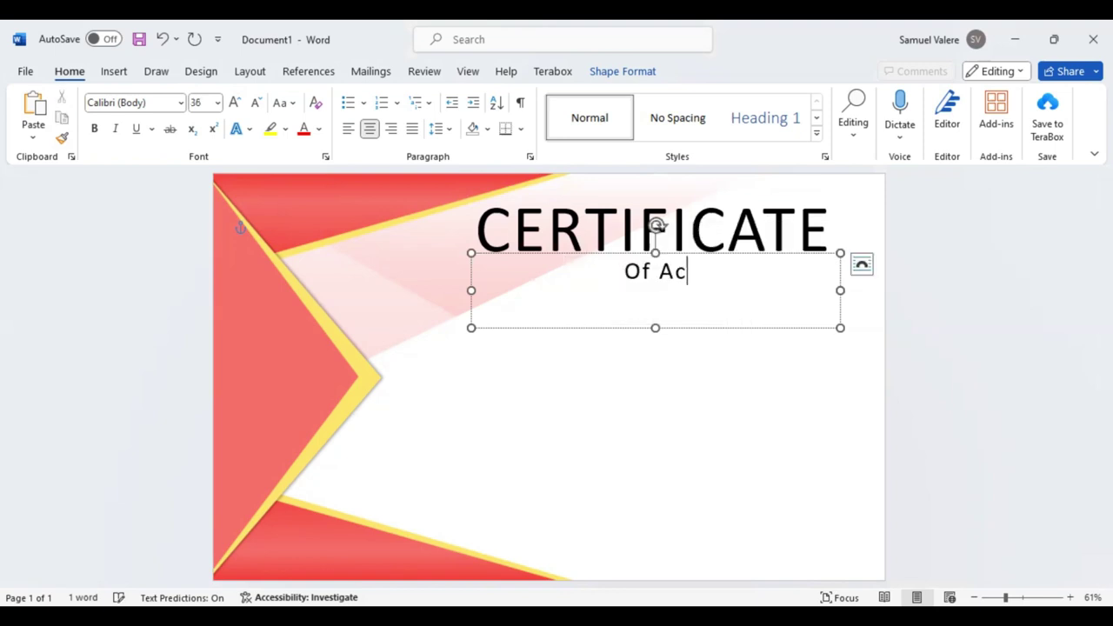
type("hieve")
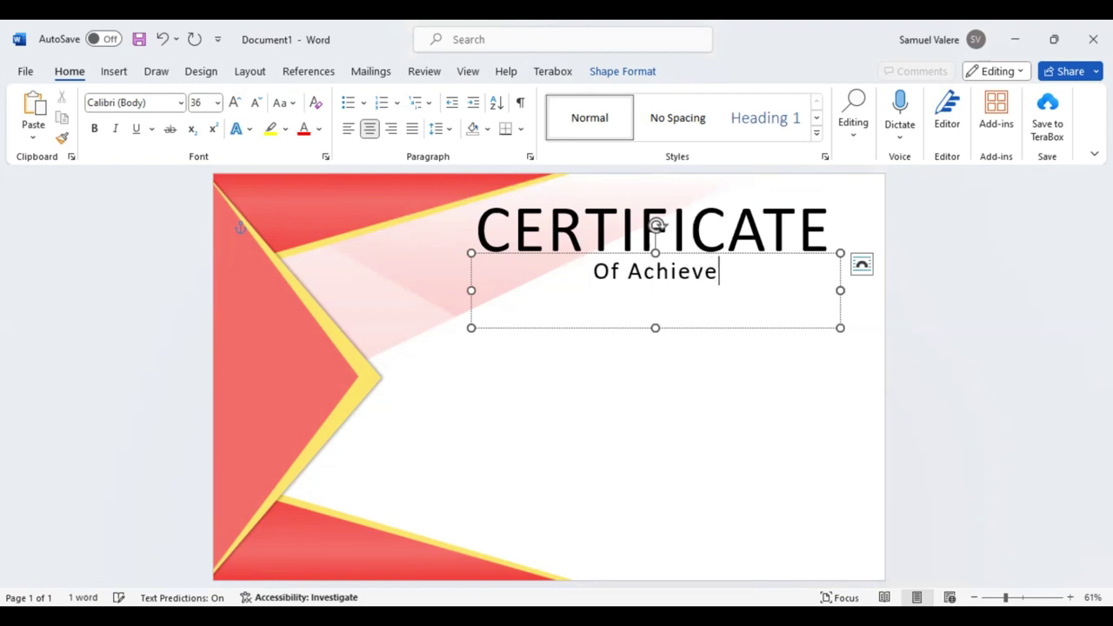
type("men")
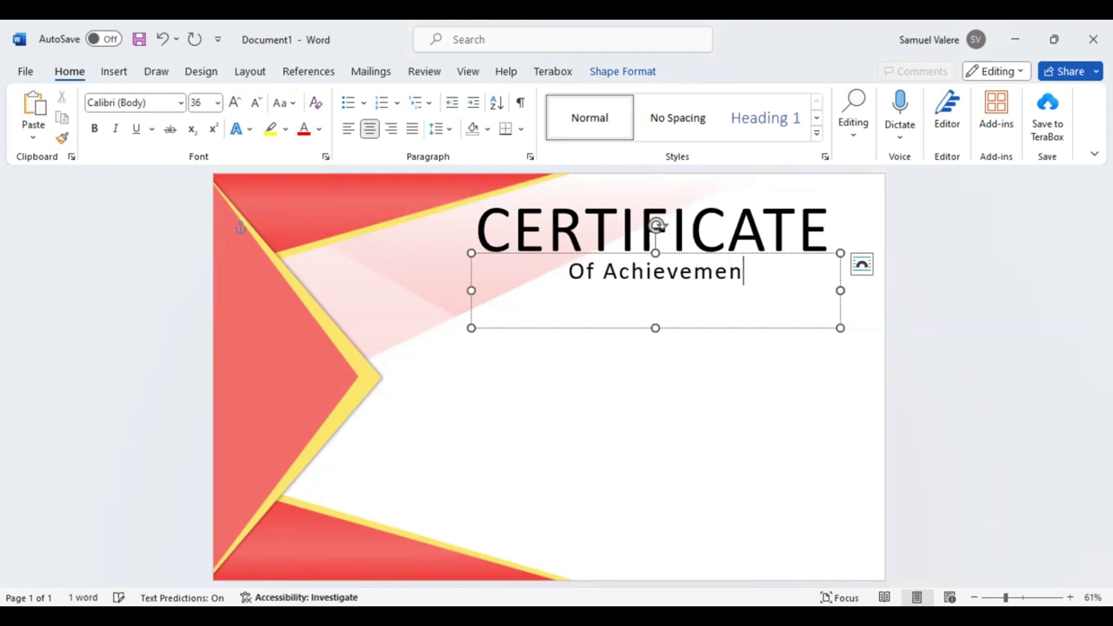
type("t")
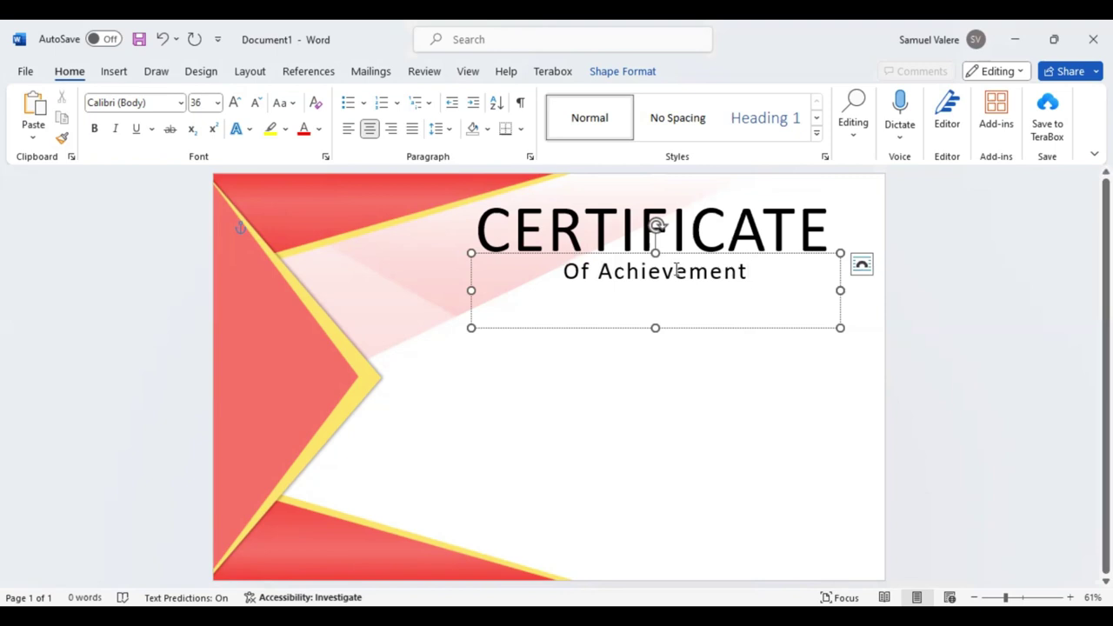
Step: Convert the subtitle to capitals and reduce it to 26 pt
left_click(675, 270)
key("ctrl+a")
key("ctrl+shift+a")
left_click(257, 104)
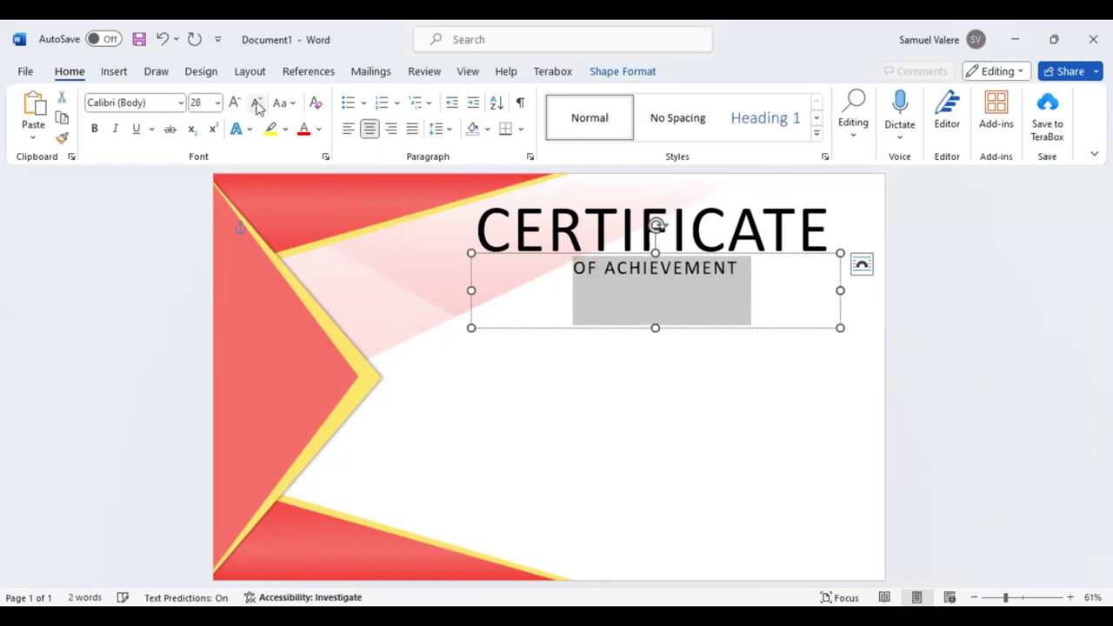
left_click(258, 105)
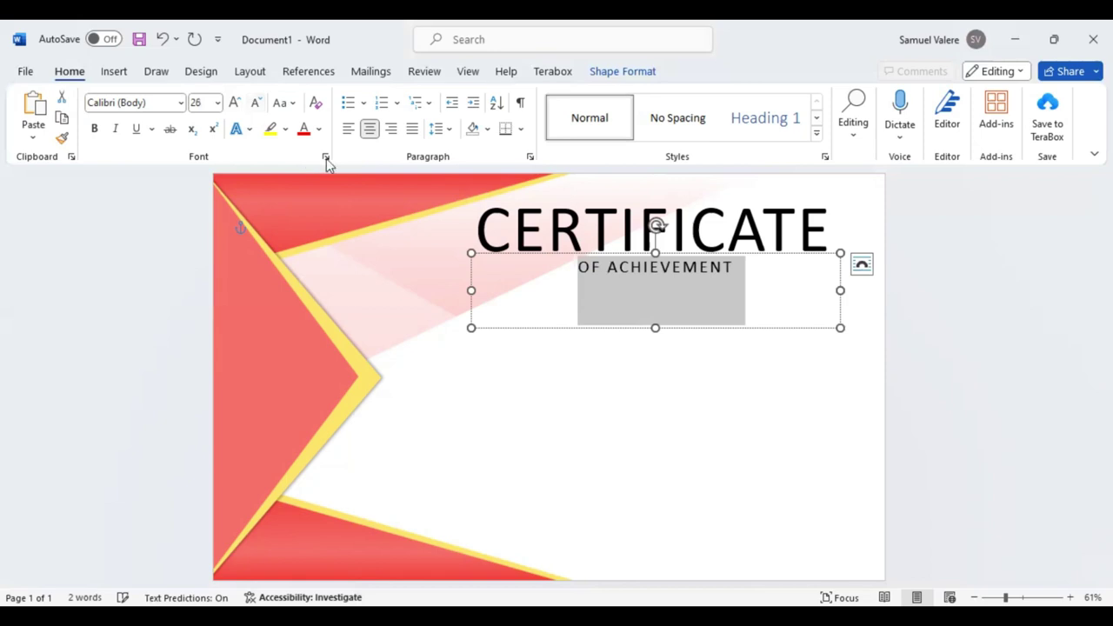
Step: Reset the subtitle's letter spacing to Normal and shorten its box to fit the text
left_click(322, 154)
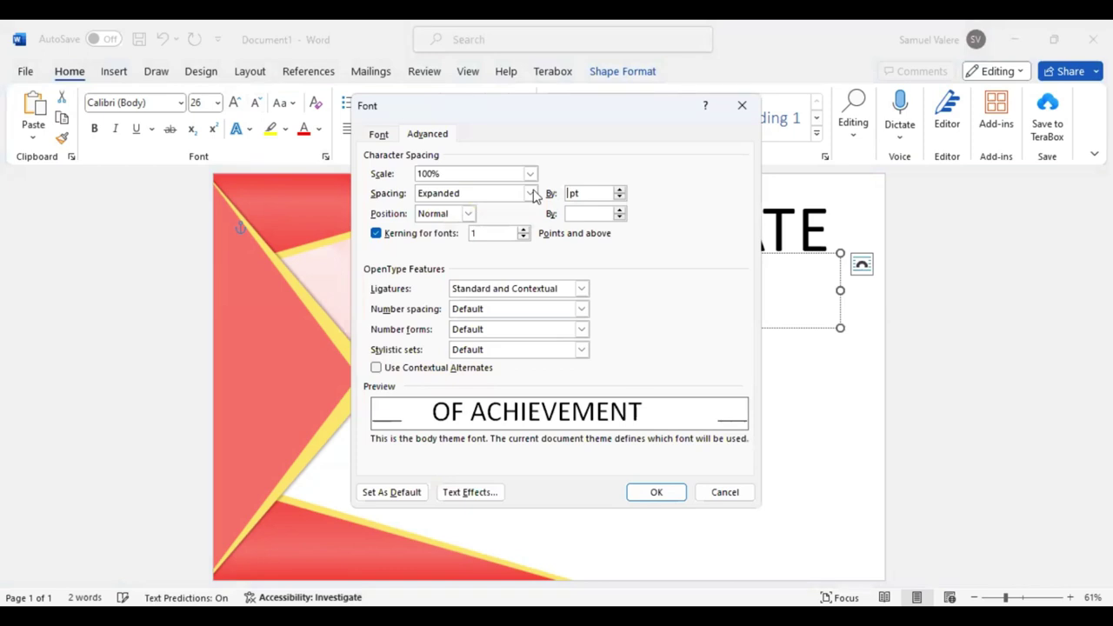
left_click(530, 193)
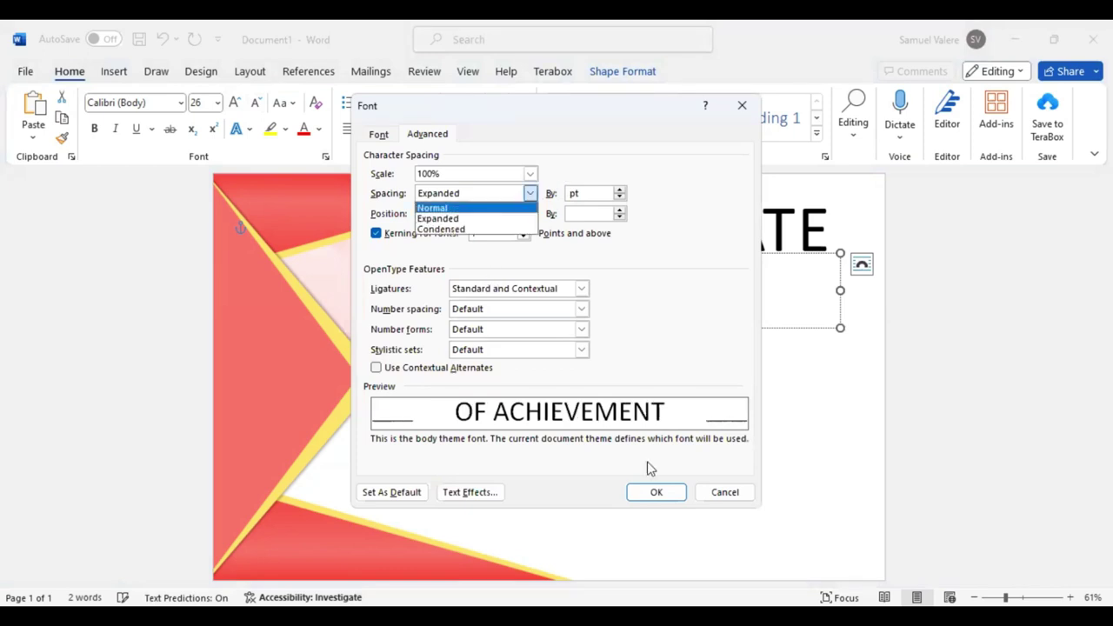
key("Return")
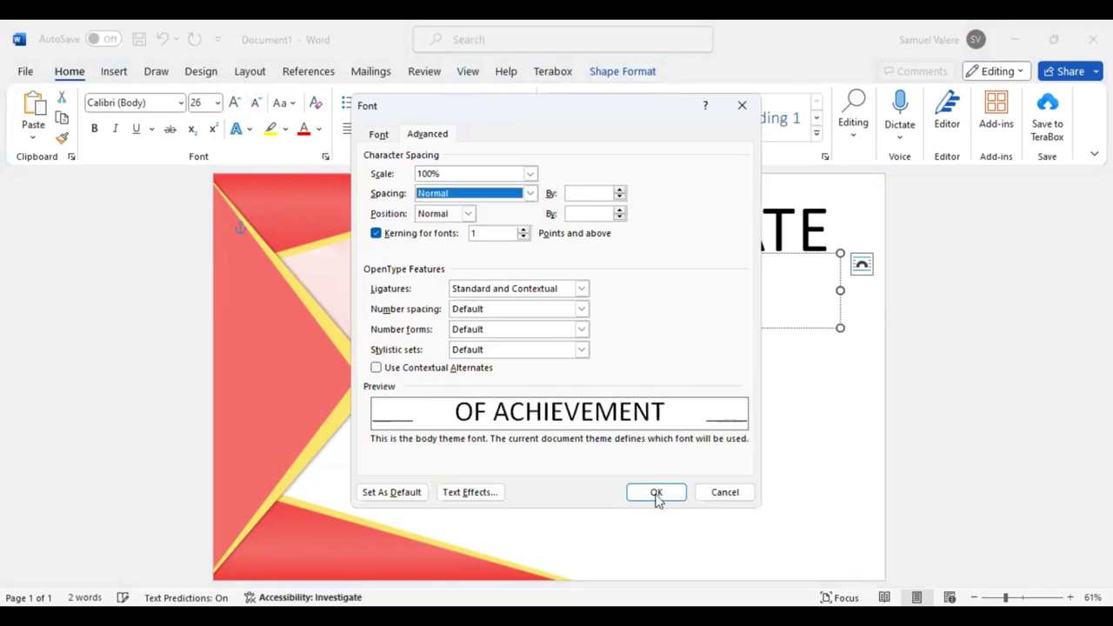
key("Return")
left_click(236, 102)
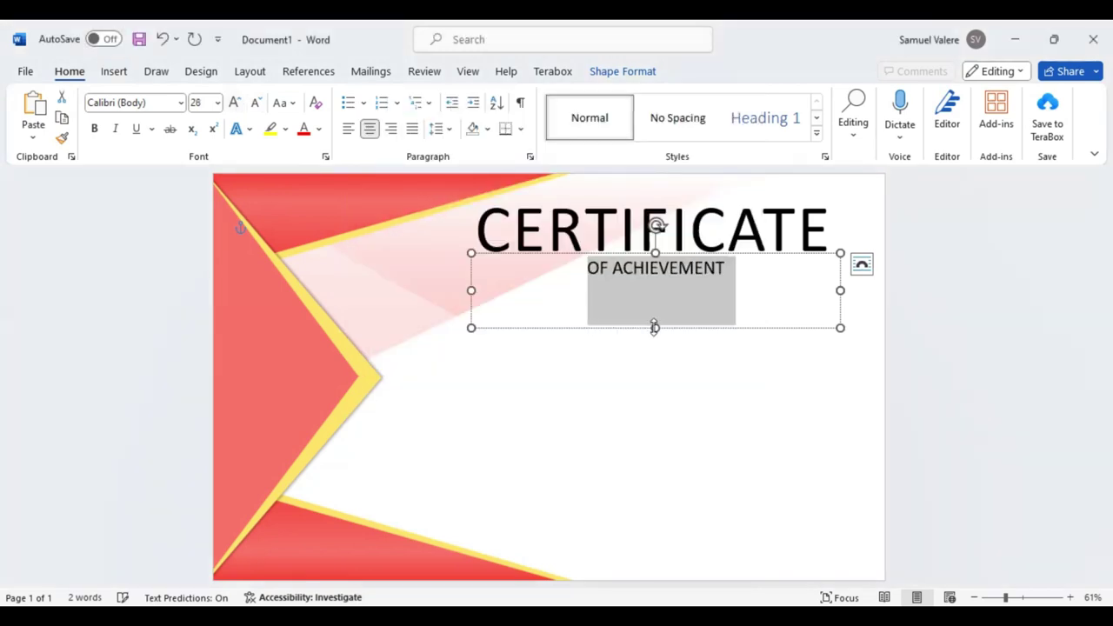
left_click_drag(655, 326, 657, 282)
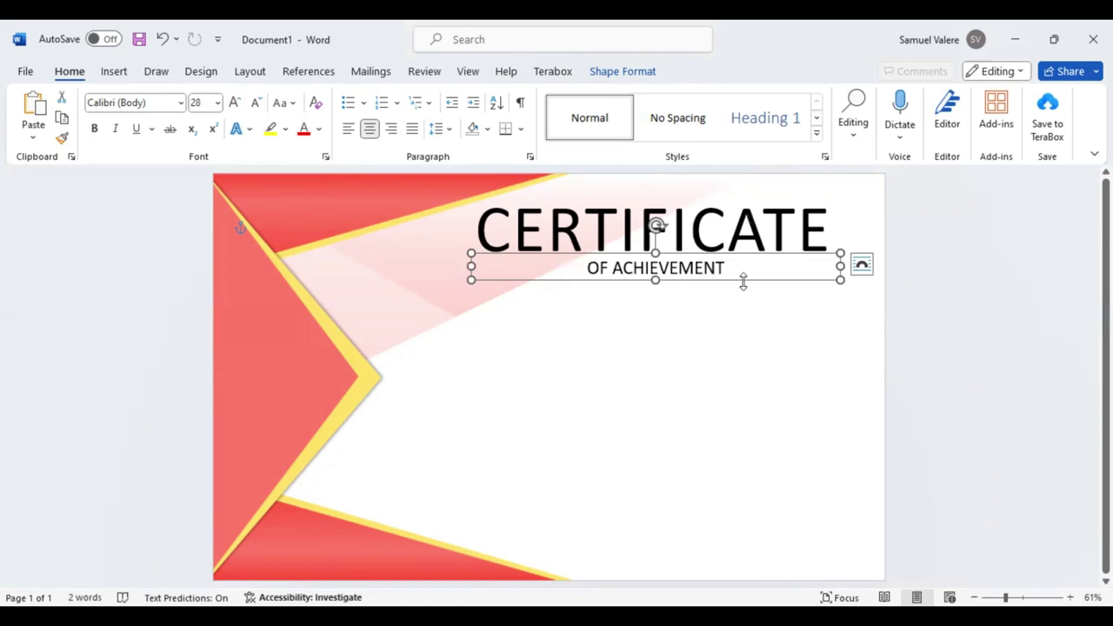
Step: Enlarge OF ACHIEVEMENT to 36 pt and align its right edge under CERTIFICATE
triple_click(742, 274)
key("ctrl+shift+period")
left_click(722, 285)
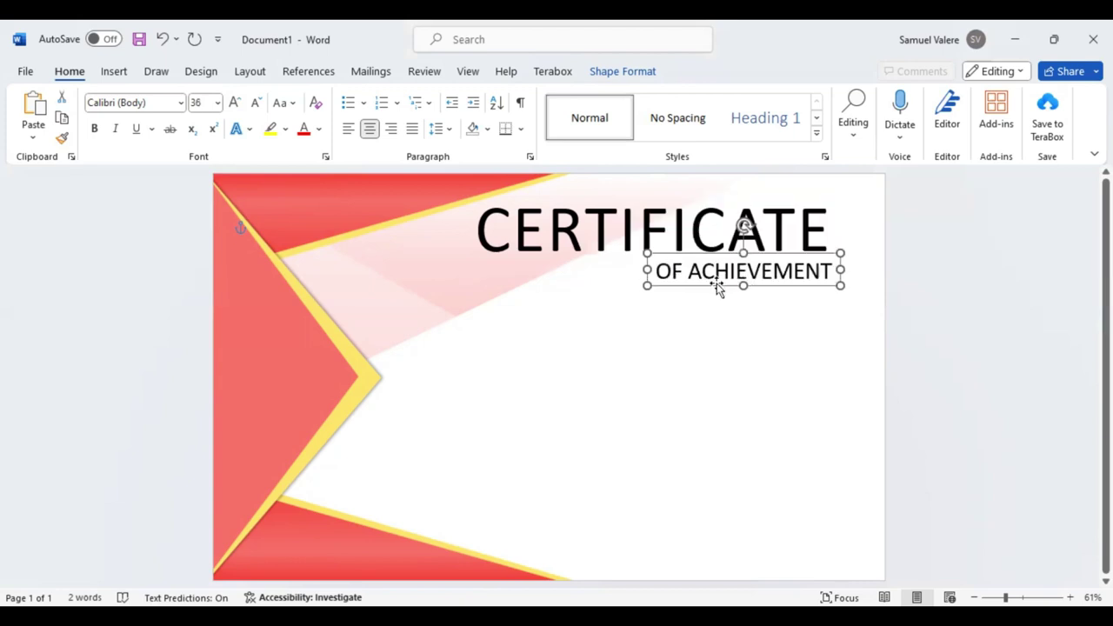
left_click_drag(719, 288, 698, 278)
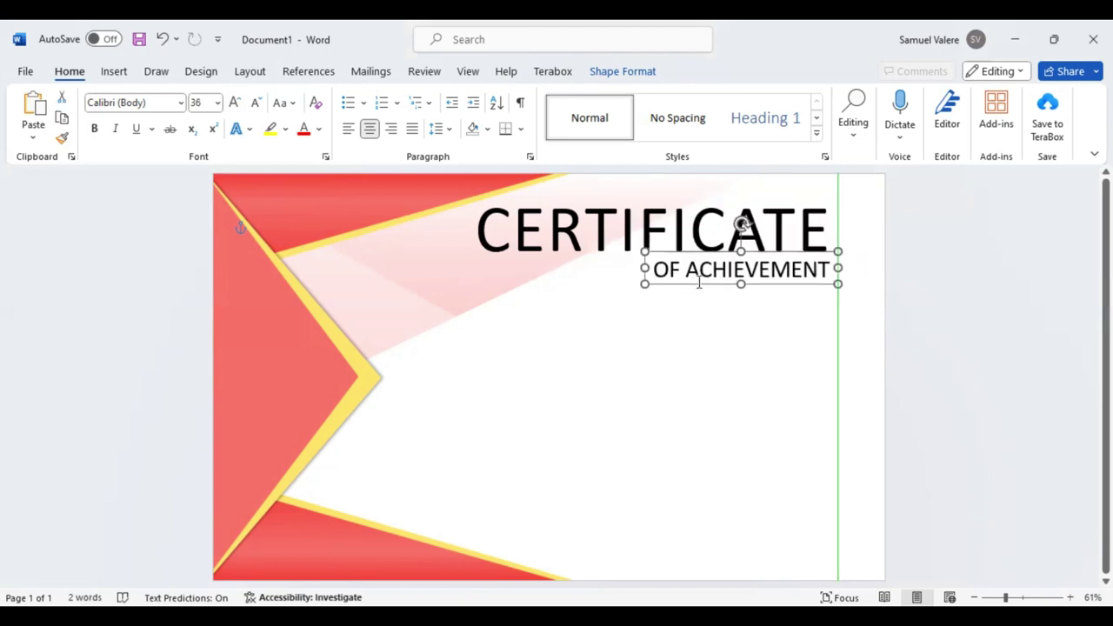
left_click(693, 275)
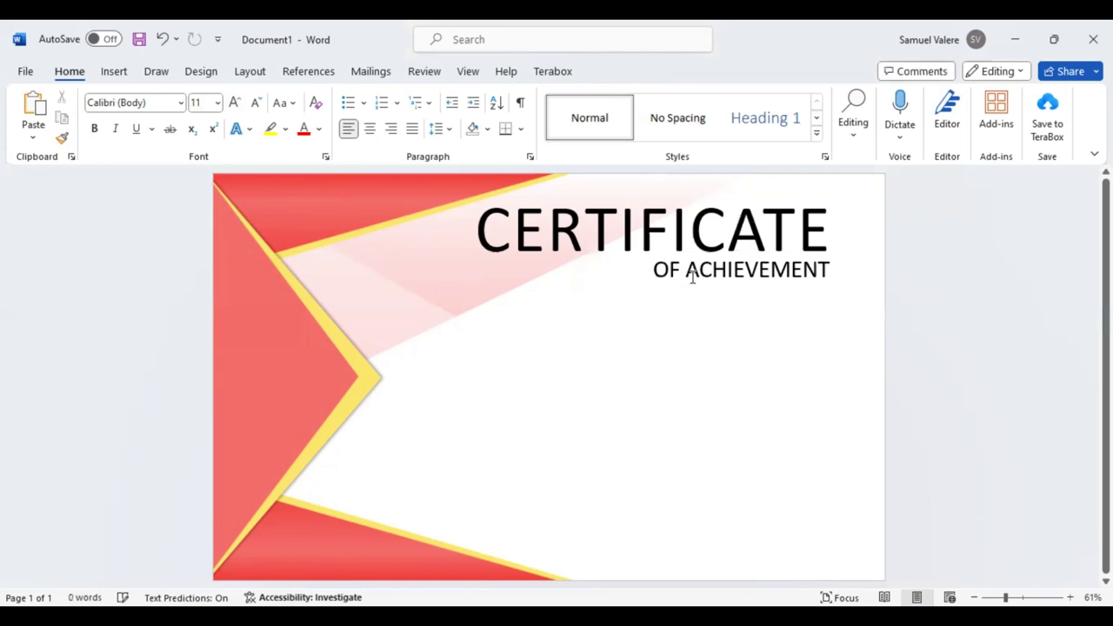
Step: Duplicate the CERTIFICATE box and shrink the copy's text to 36 pt
left_click(603, 254)
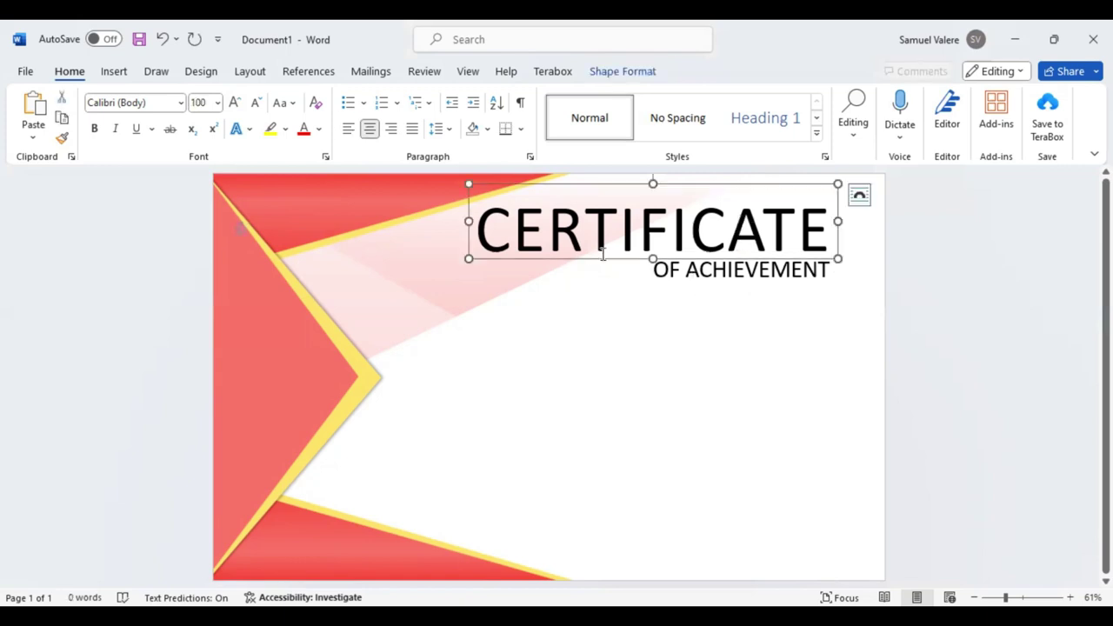
key("ctrl+c")
key("ctrl+v")
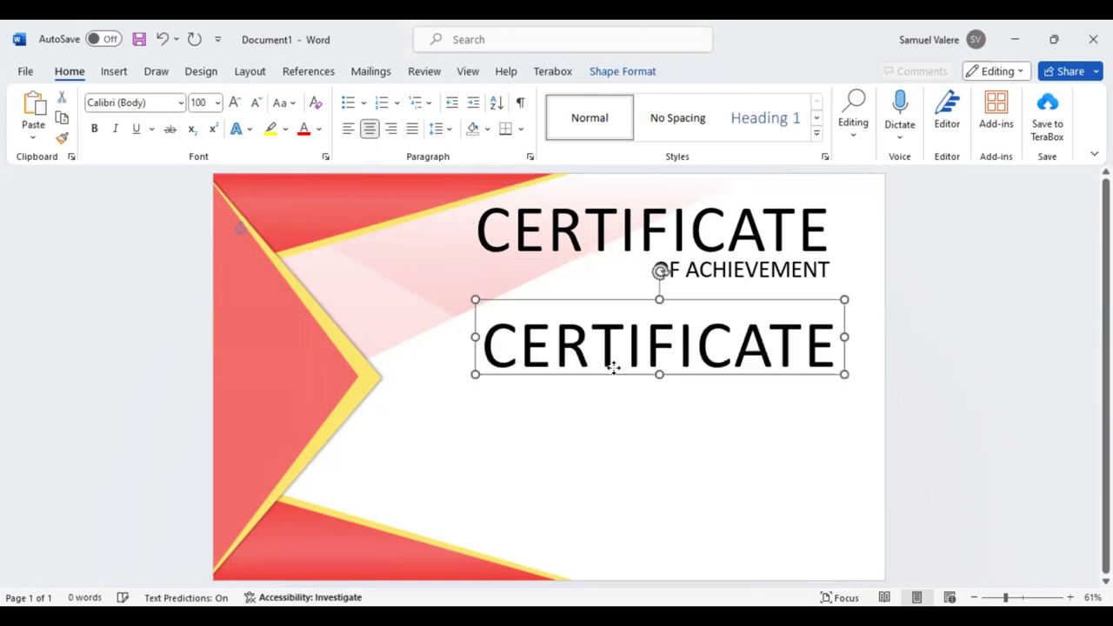
key("ctrl+a")
left_click(771, 272)
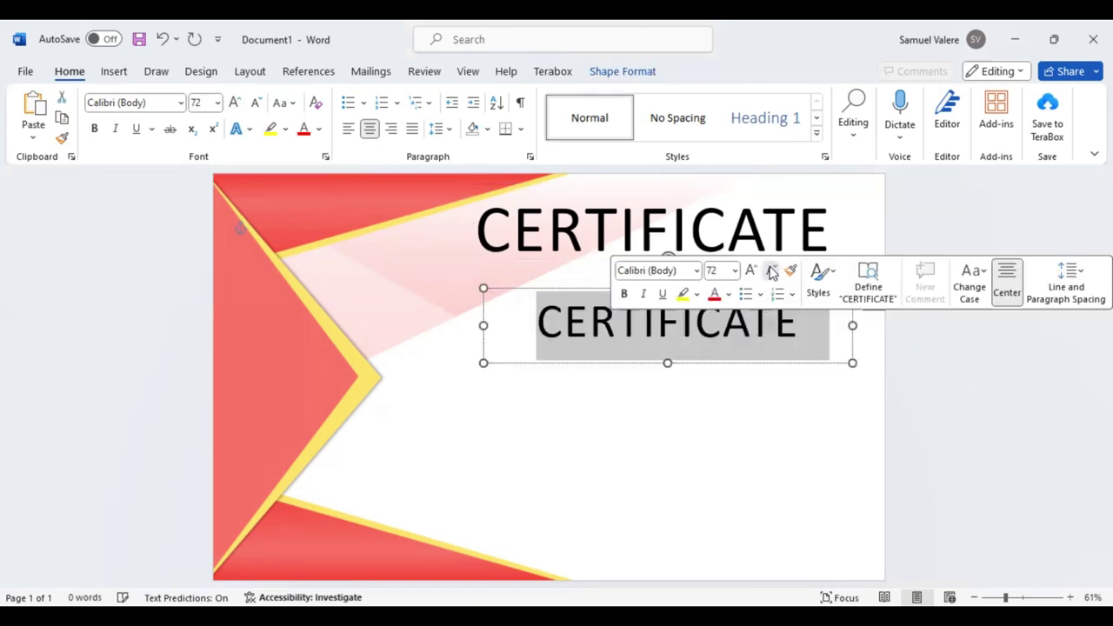
left_click(771, 272)
left_click(771, 272)
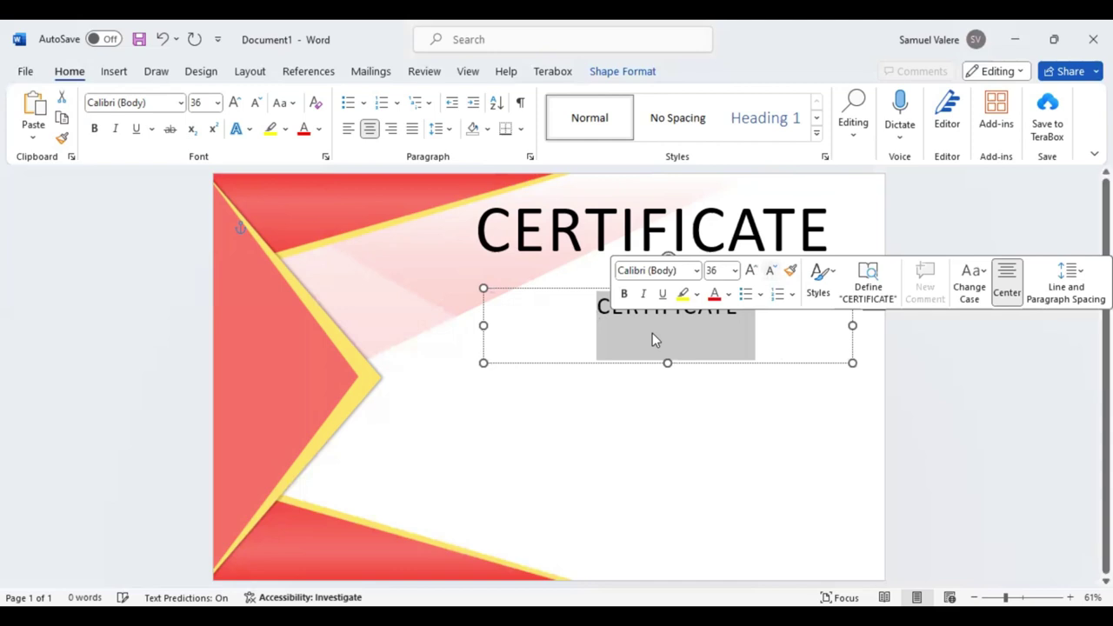
Step: Type 'This Certificate Is Proudly Presented To' into the duplicate box
type("This Ce")
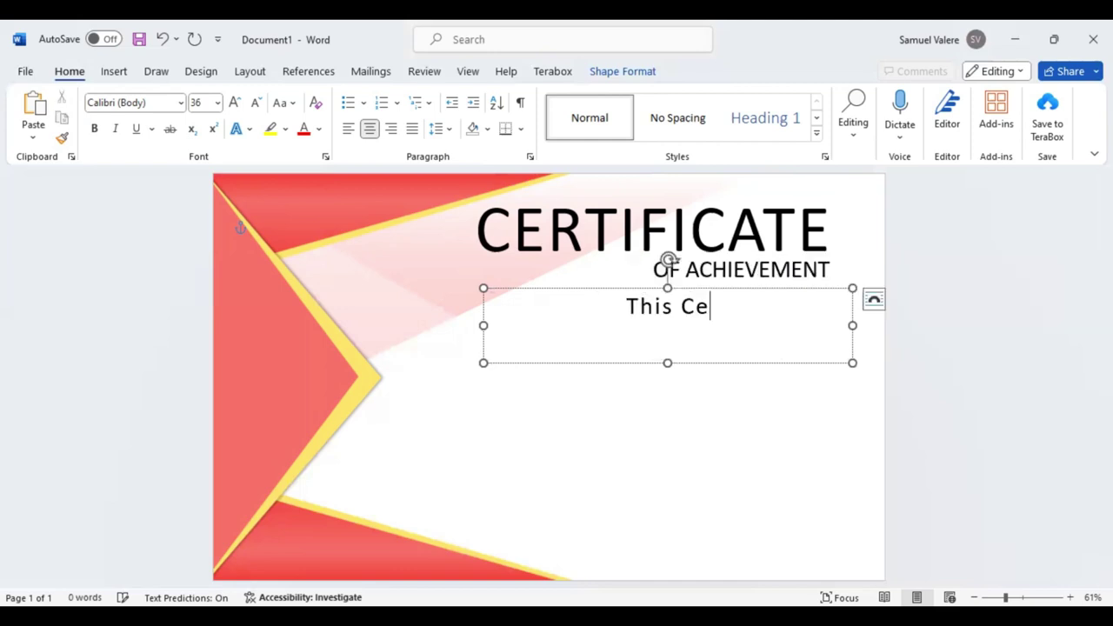
type("rtificate ")
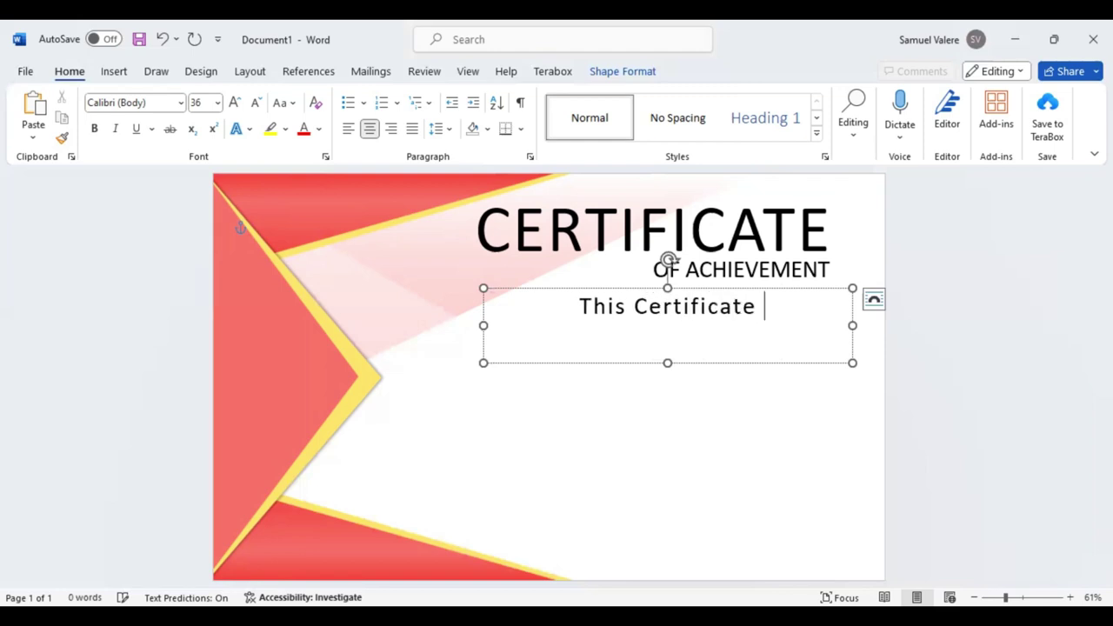
type("Is P")
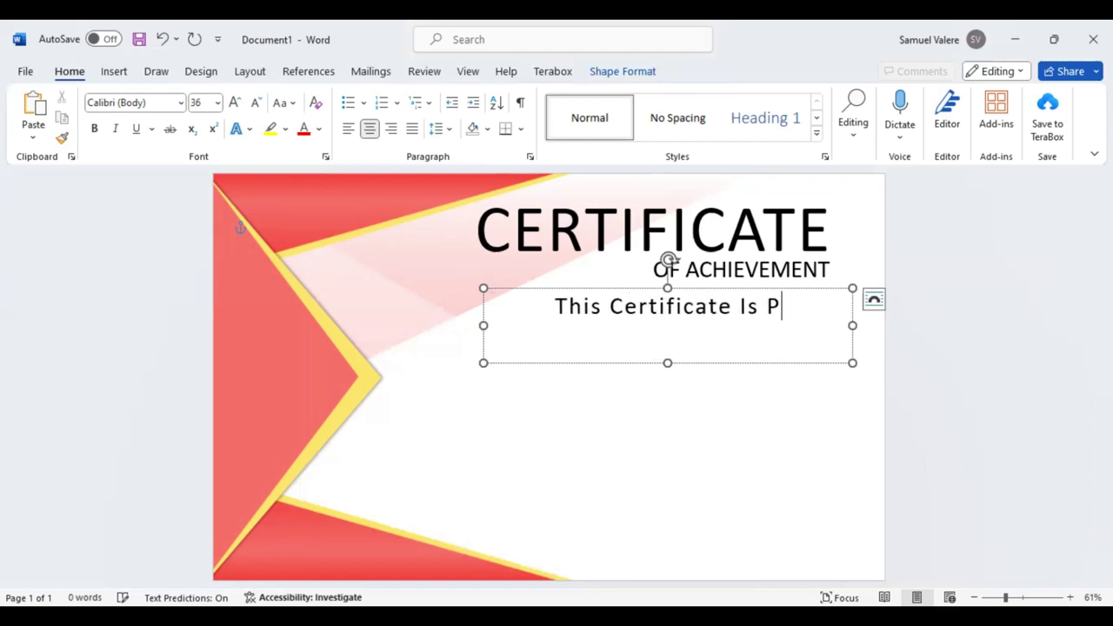
type("roudlt")
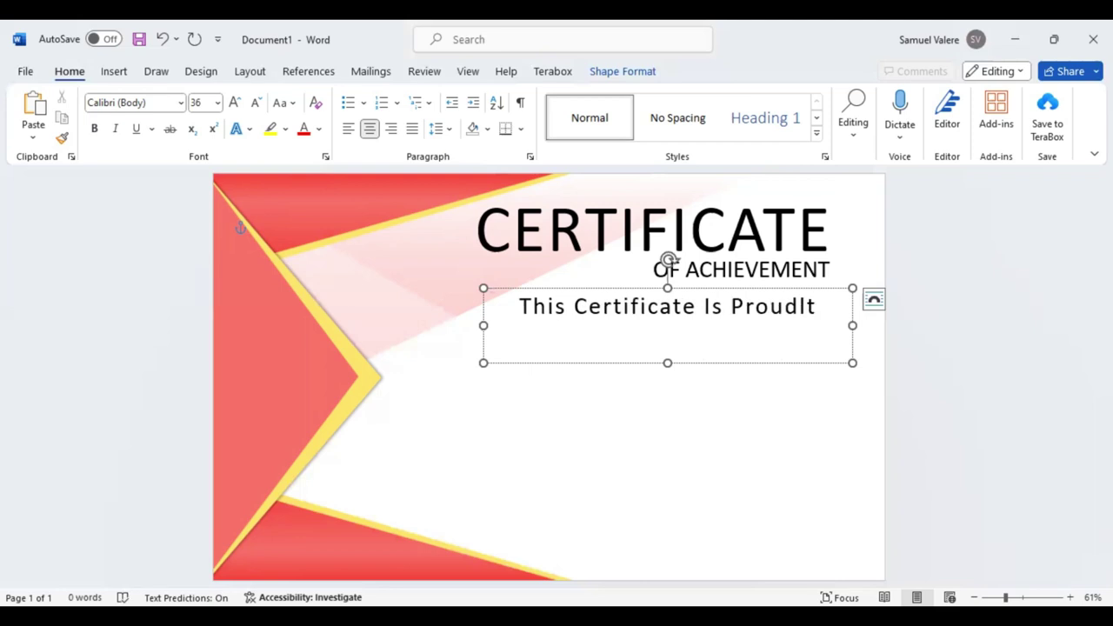
key("BackSpace")
type("y")
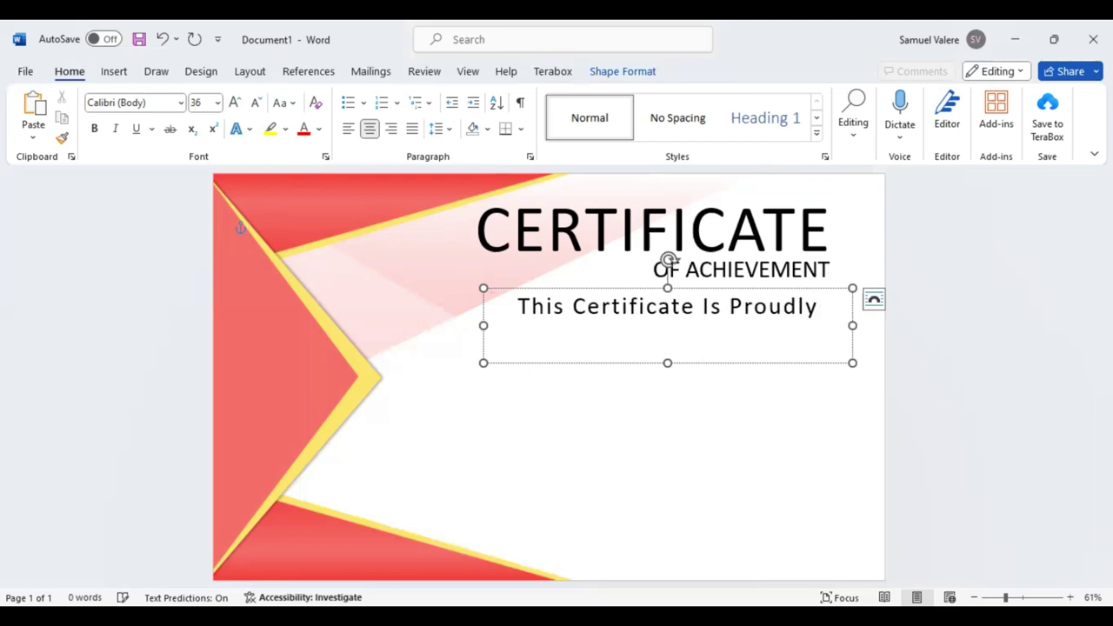
type(" Presented ")
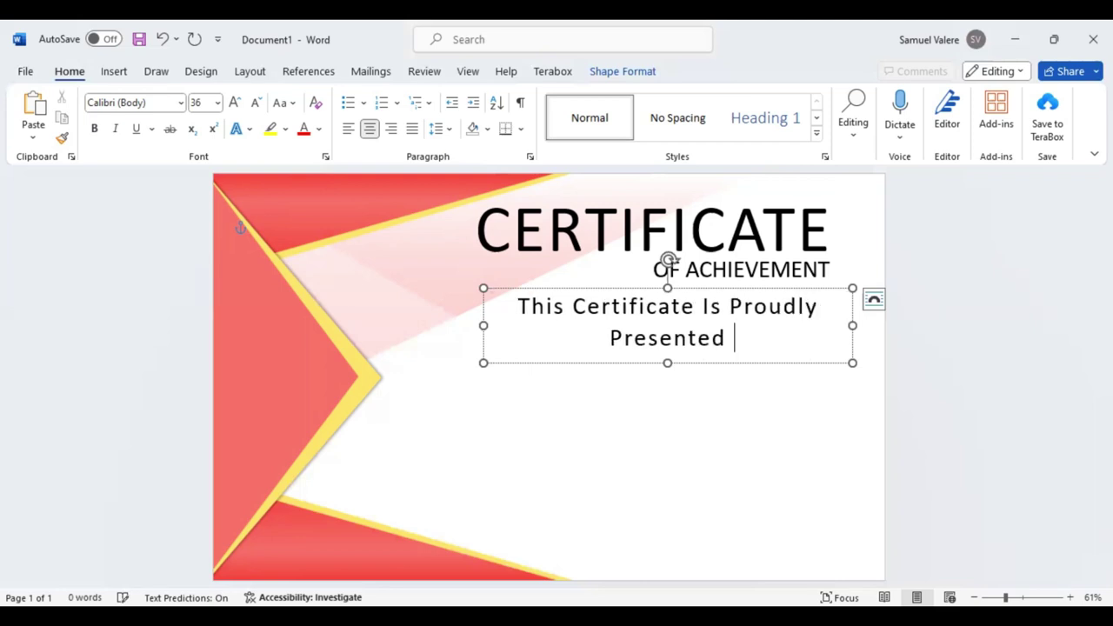
type("To")
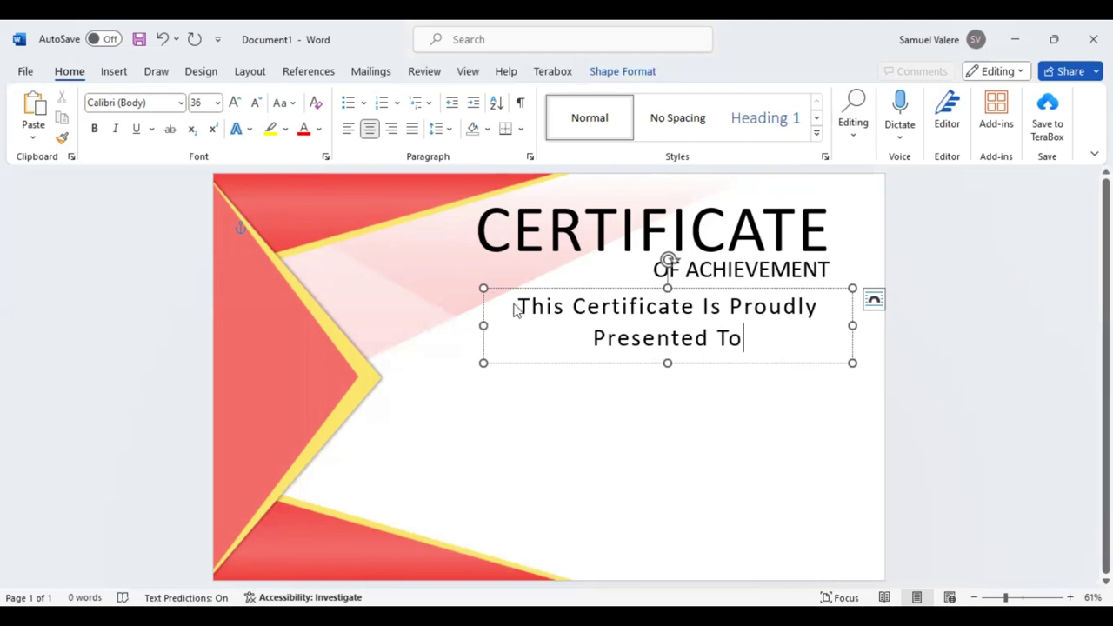
Step: Change the presented-to sentence to UPPERCASE at 22 pt
key("ctrl+a")
left_click(674, 252)
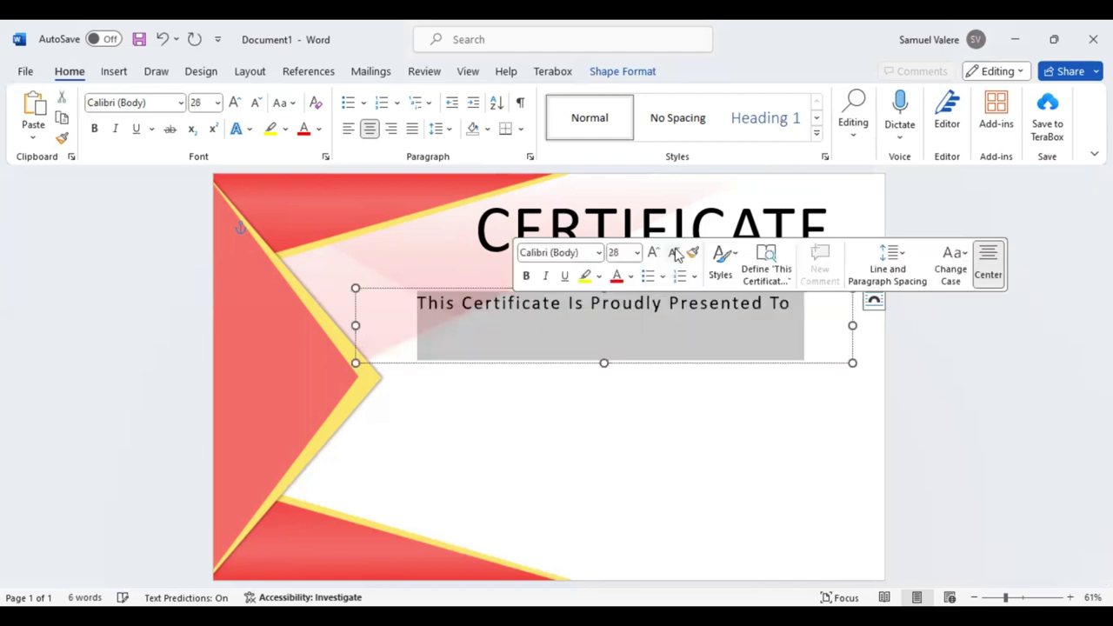
left_click(282, 103)
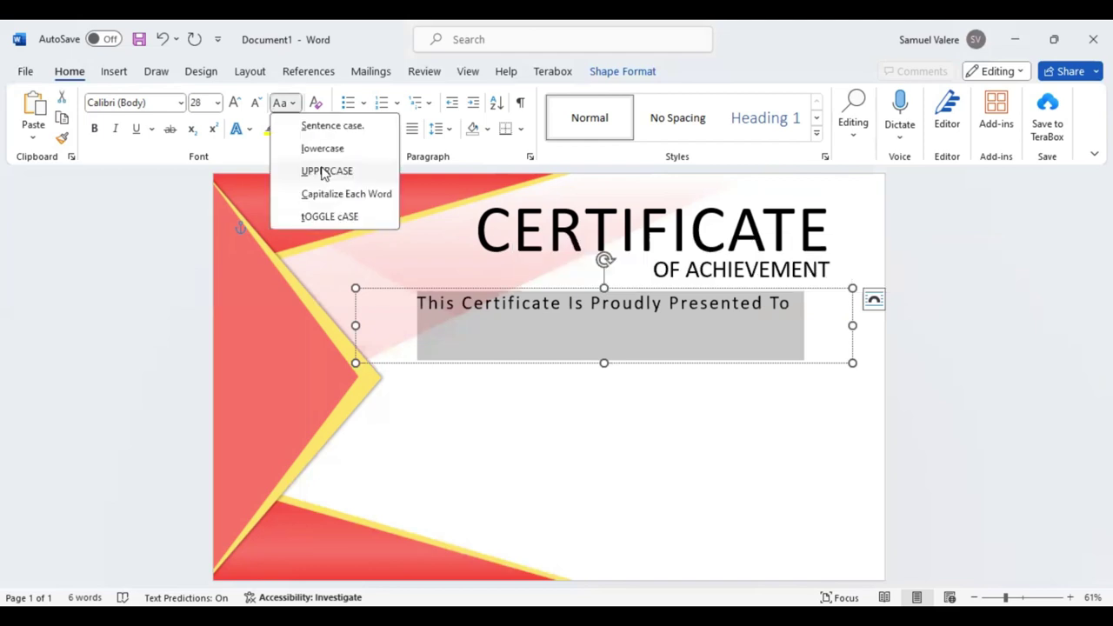
left_click(288, 171)
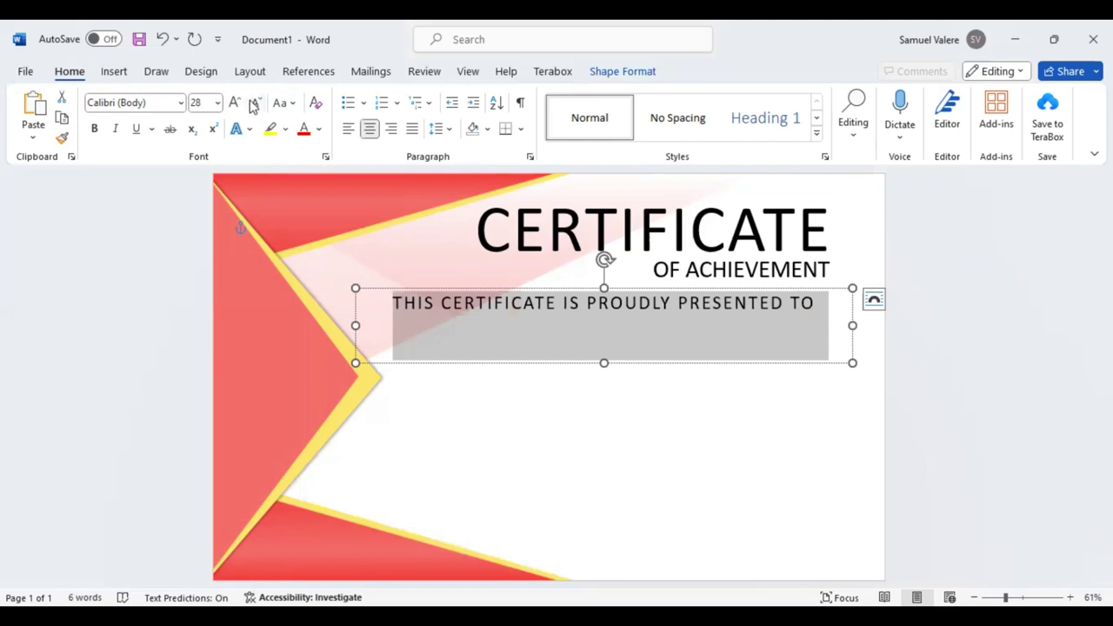
left_click(254, 105)
left_click(252, 104)
left_click(254, 105)
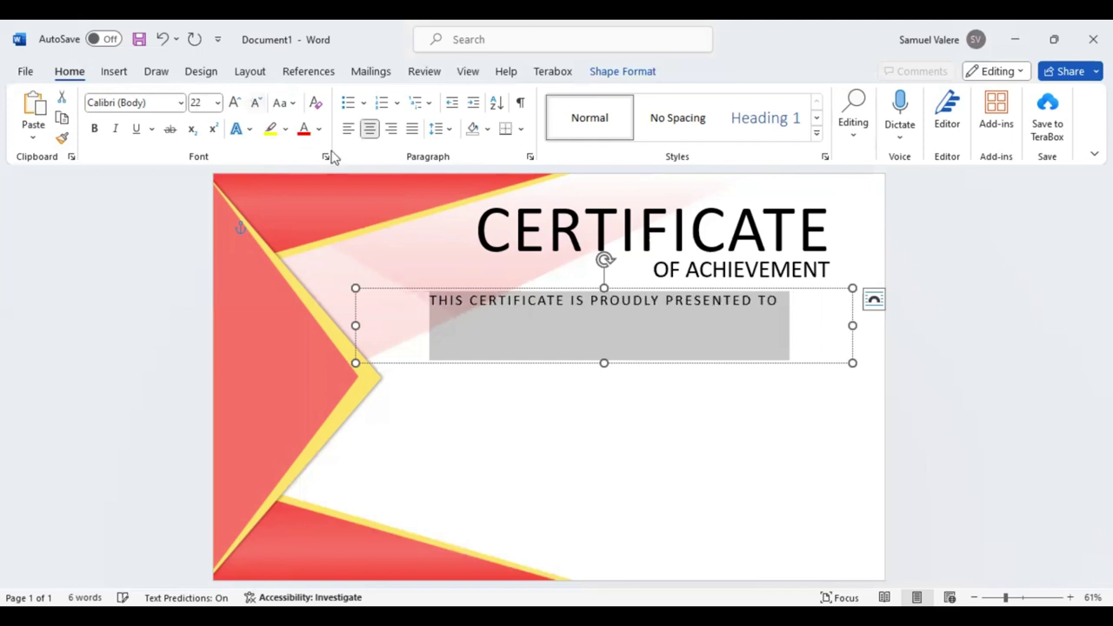
Step: Fit the sentence box to one line and align it under OF ACHIEVEMENT
left_click(654, 362)
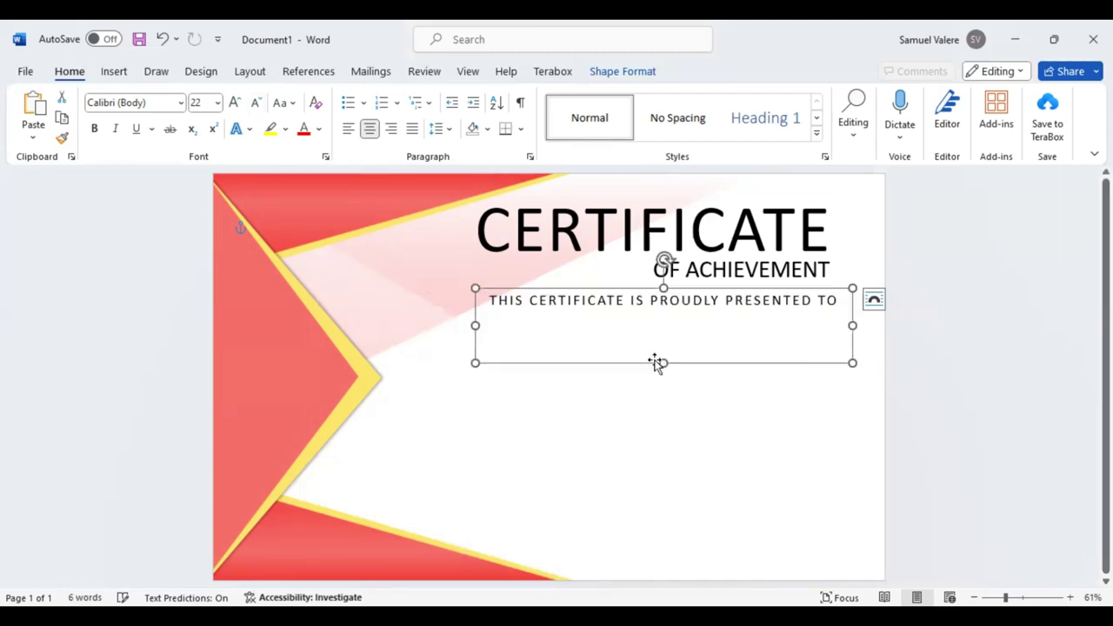
left_click_drag(663, 362, 665, 311)
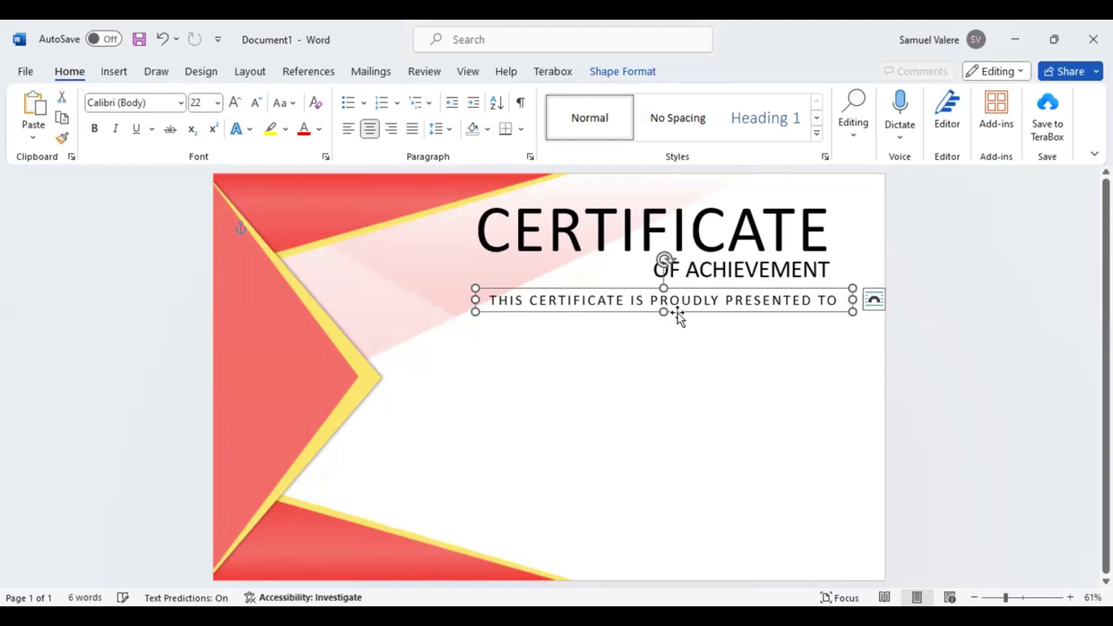
mouse_move(677, 313)
left_mouse_down()
mouse_move(650, 339)
mouse_move(652, 330)
left_mouse_up()
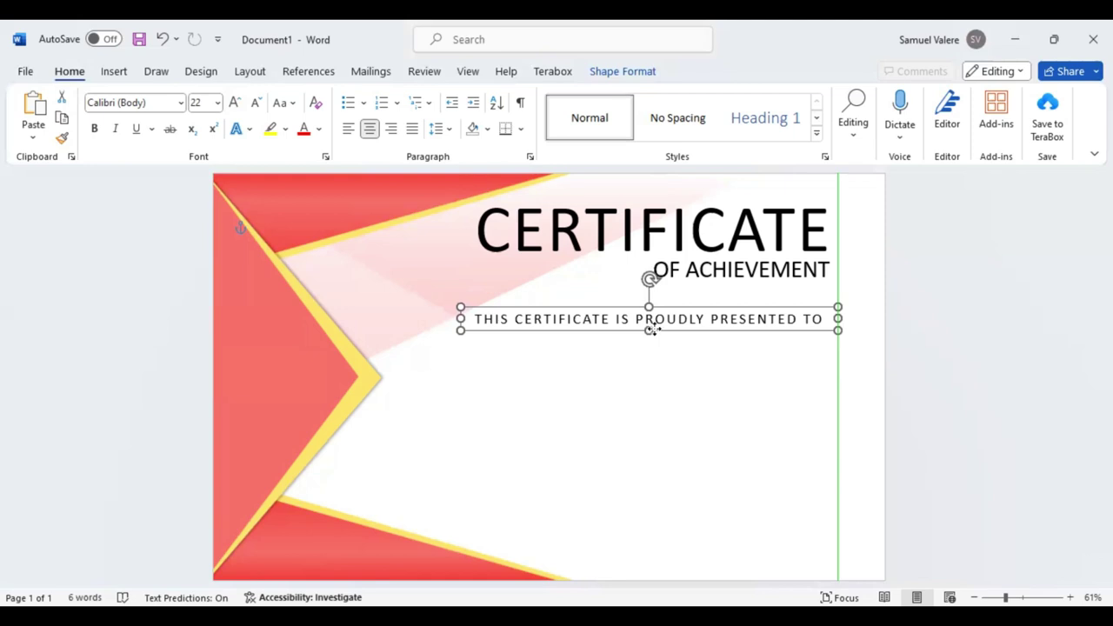
left_click_drag(652, 330, 652, 328)
left_click_drag(457, 315, 474, 315)
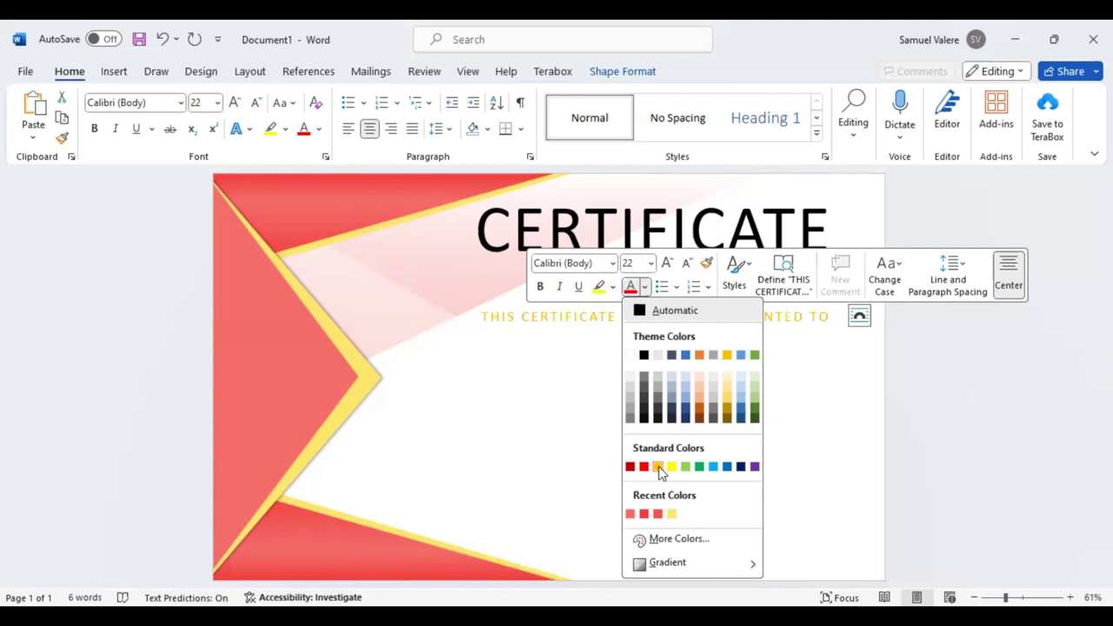
Step: Colour the presented-to line a darker custom gold, #EAB200
left_click(659, 471)
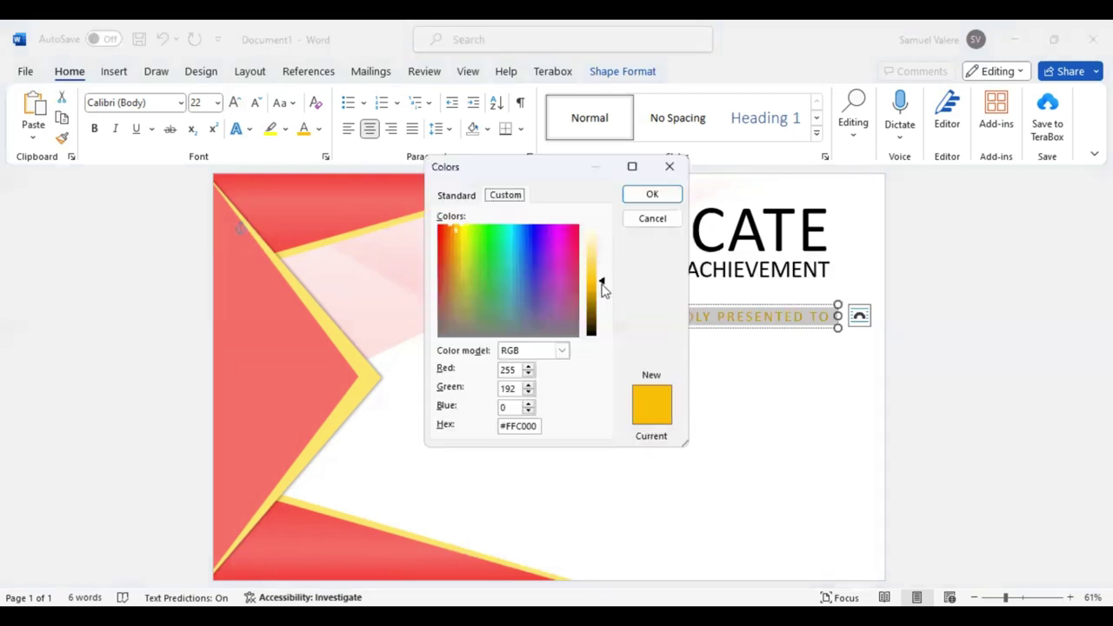
left_click_drag(601, 286, 604, 293)
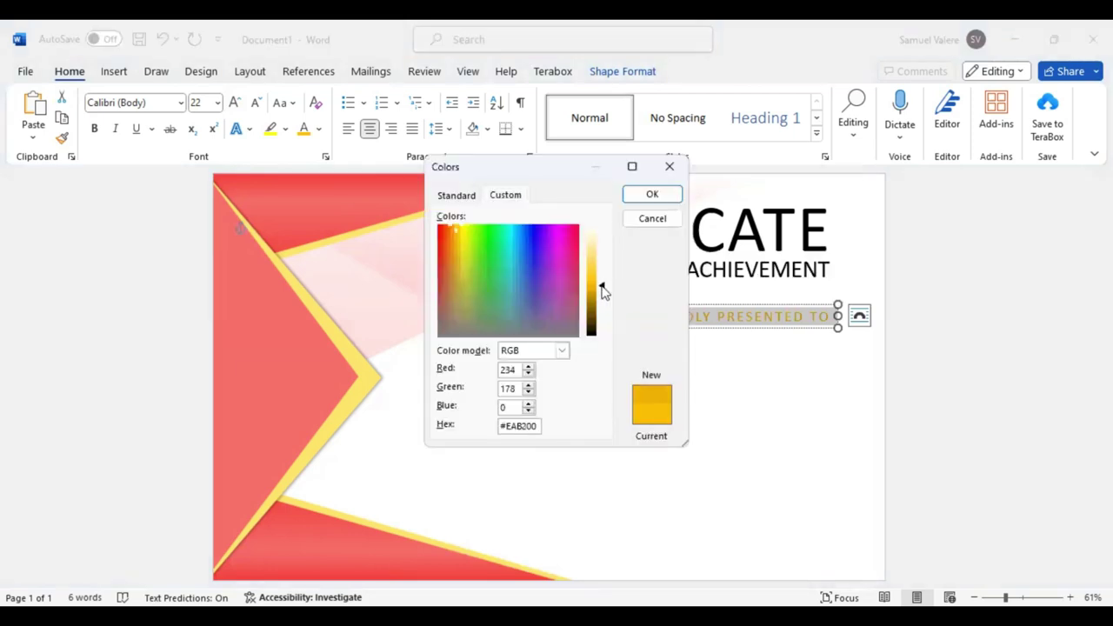
left_click(652, 195)
left_click(808, 499)
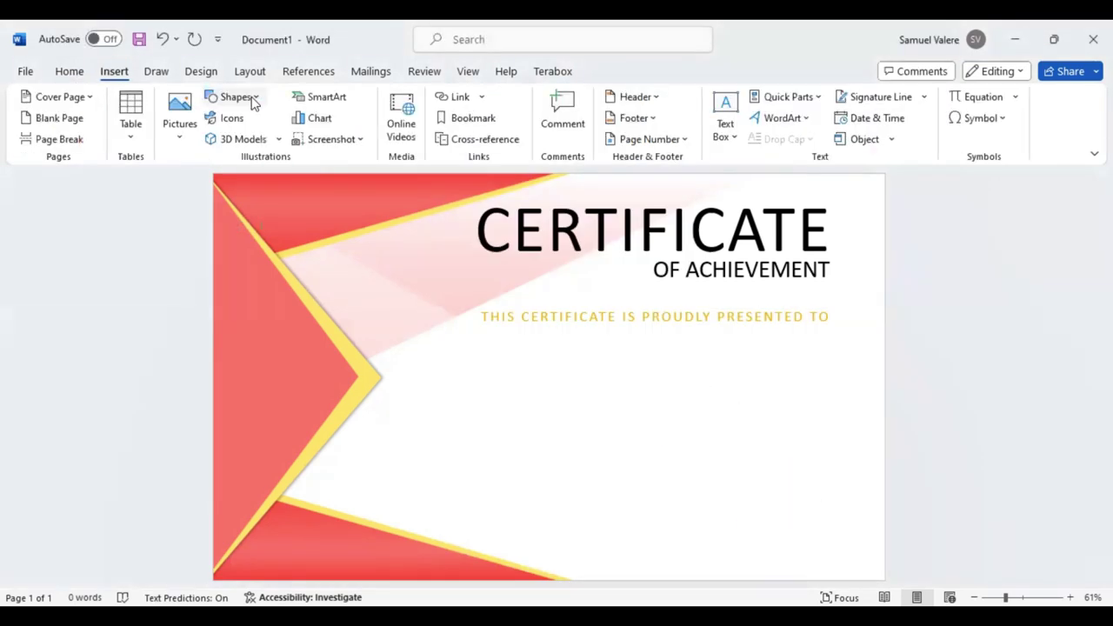
Step: Draw a text box below the gold line and type the recipient's name
left_click(253, 102)
left_click_drag(530, 353, 815, 461)
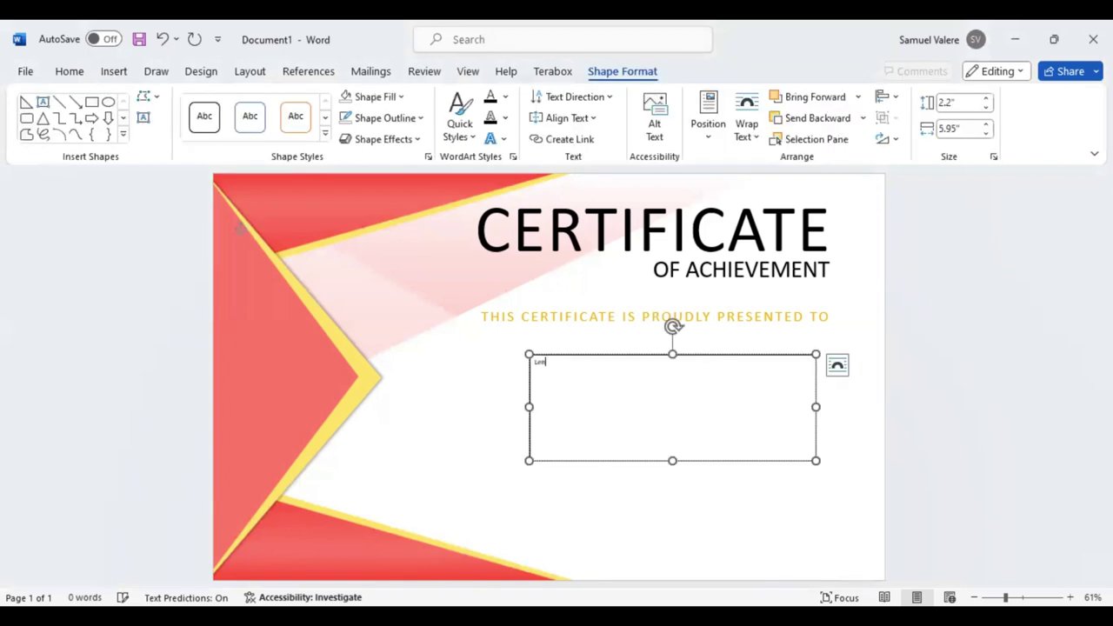
type("ny Anchise")
double_click(557, 362)
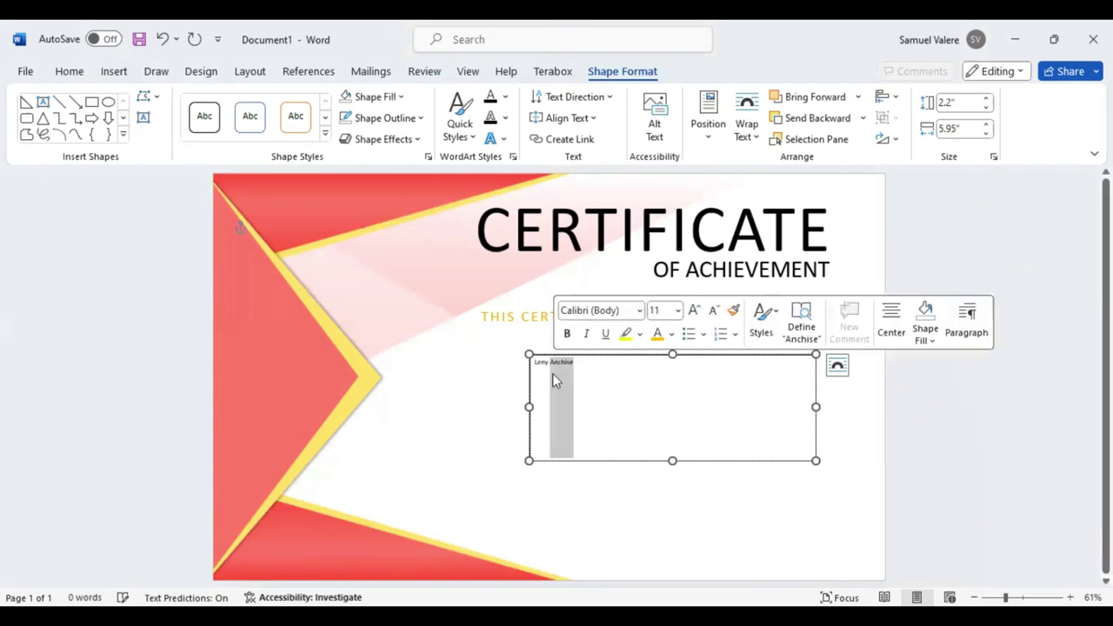
key("Escape")
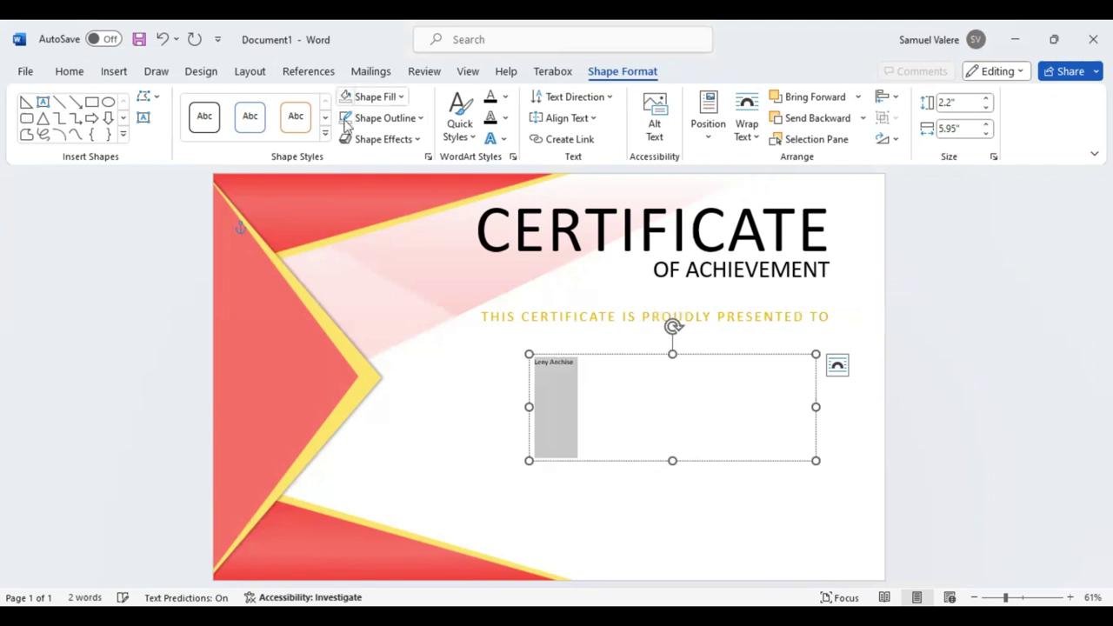
Step: Centre the name and set its font to Palace Script MT
left_click(114, 73)
left_click(66, 73)
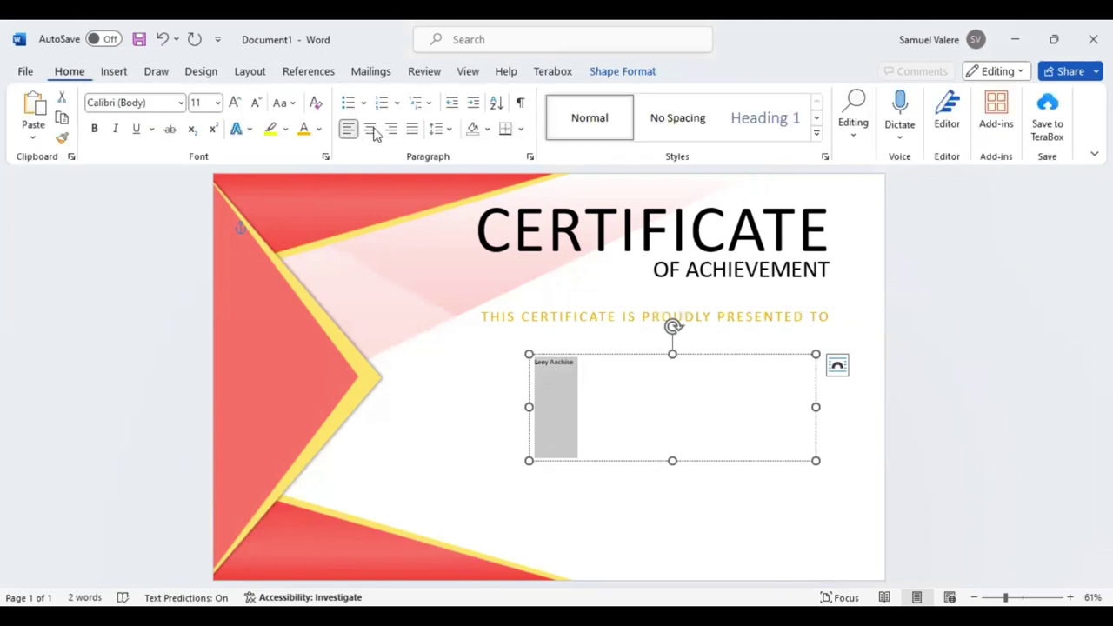
left_click(370, 129)
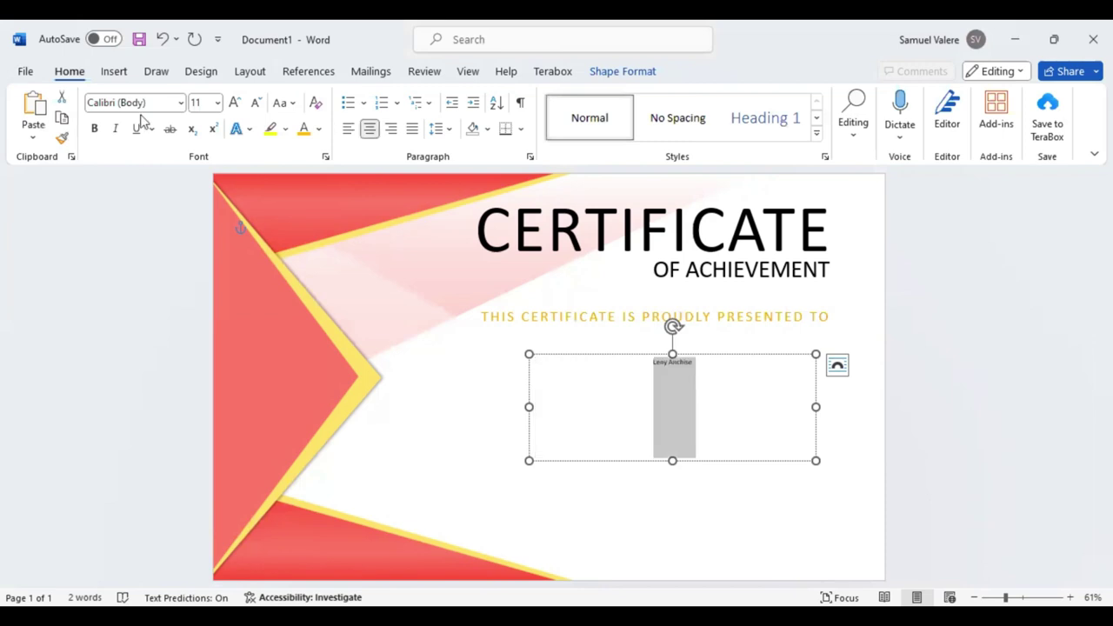
left_click(131, 103)
type("Palace Script MT")
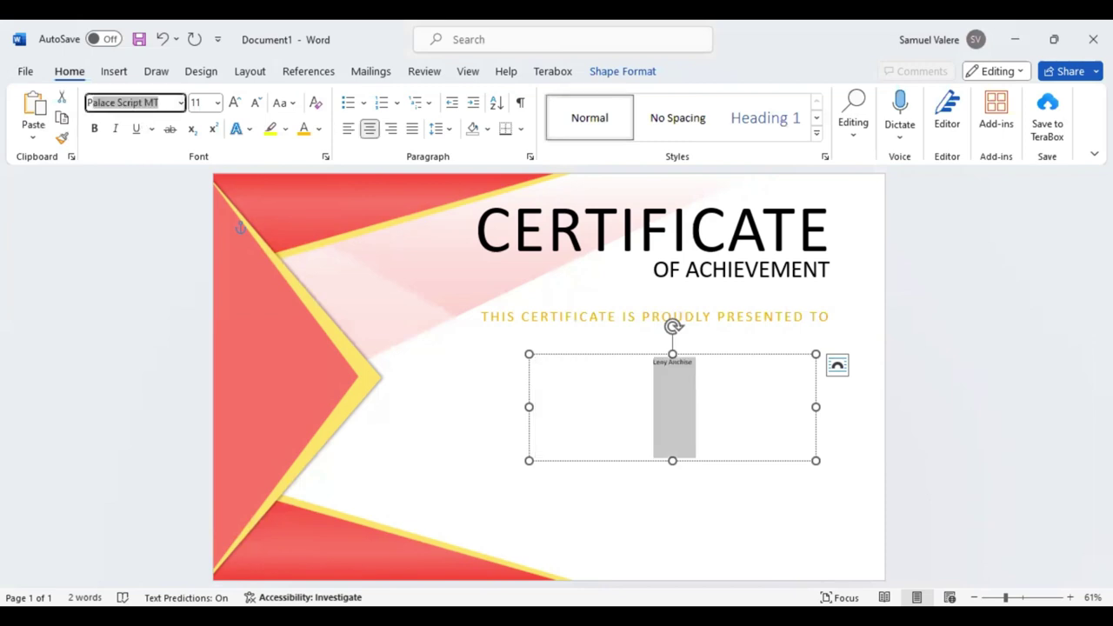
key("Return")
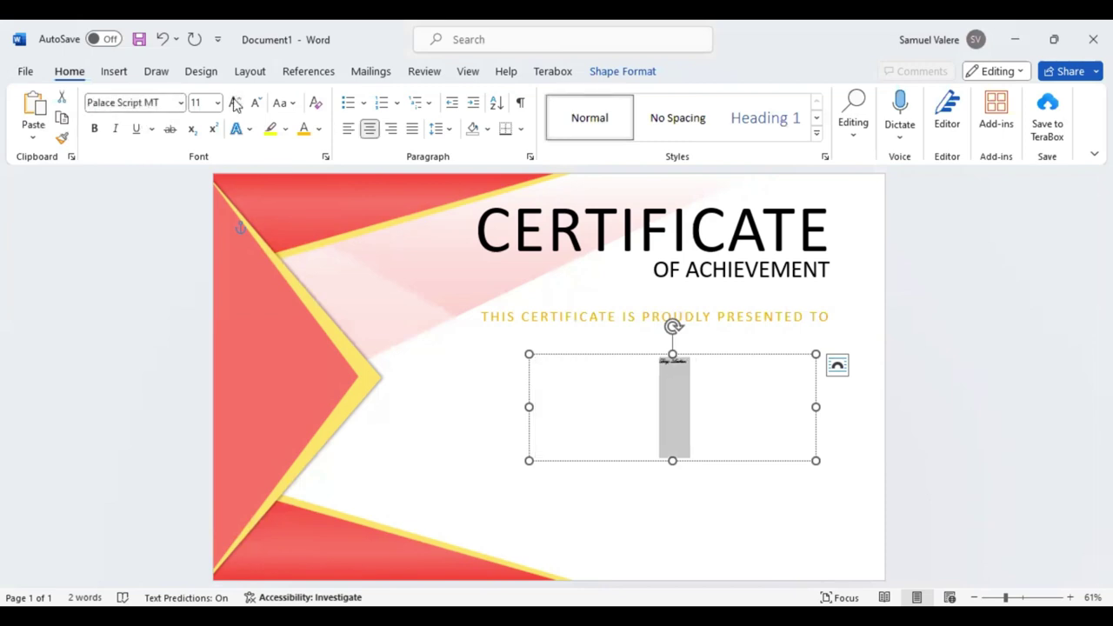
Step: Make the script name bold and enlarge it to 130 pt
left_click(236, 103)
left_click(235, 102)
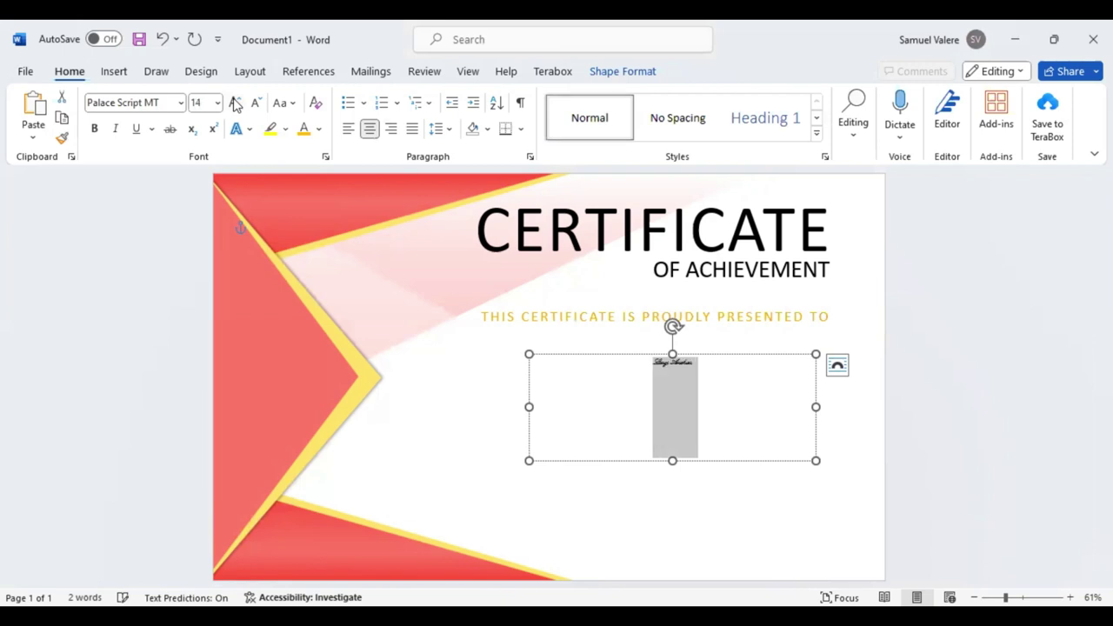
left_click(235, 103)
left_click(236, 103)
left_click(236, 103)
left_click(236, 103)
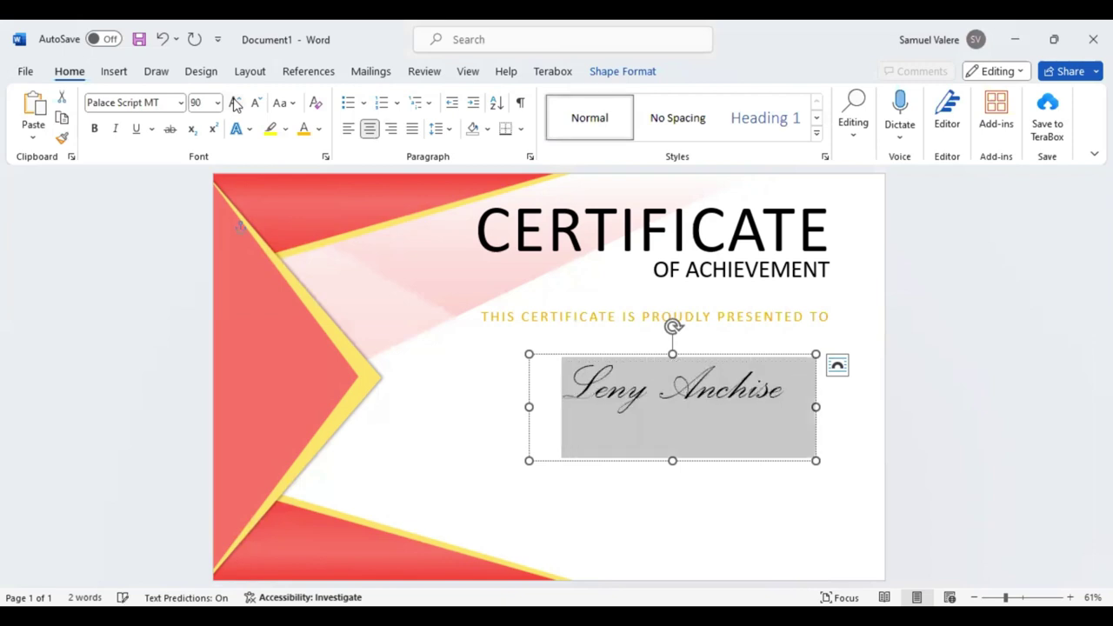
left_click(236, 102)
left_click(236, 102)
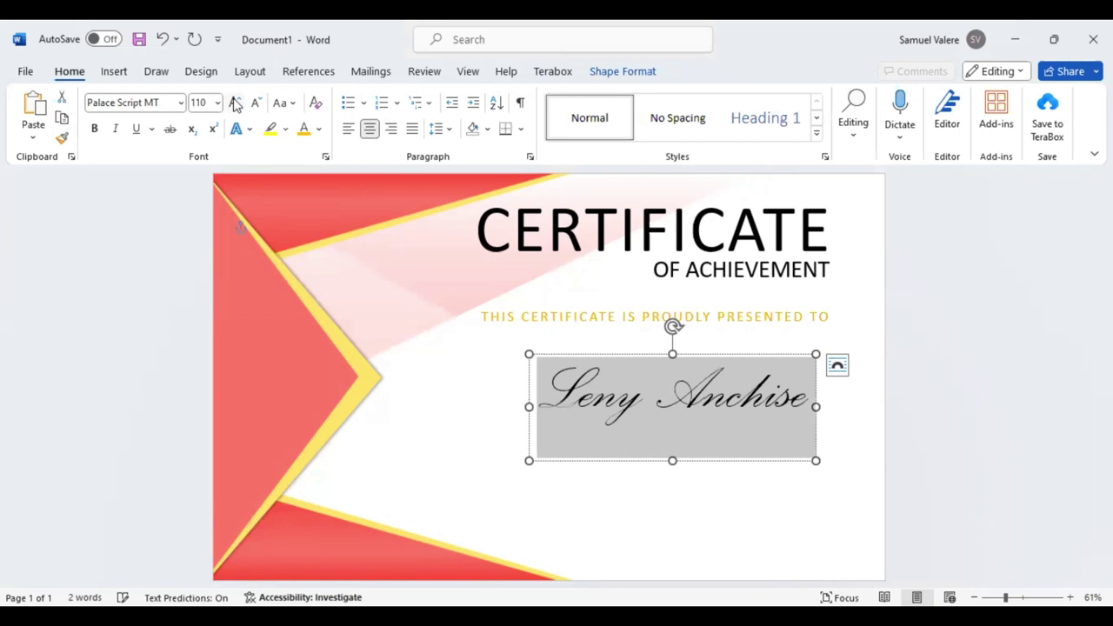
left_click(96, 131)
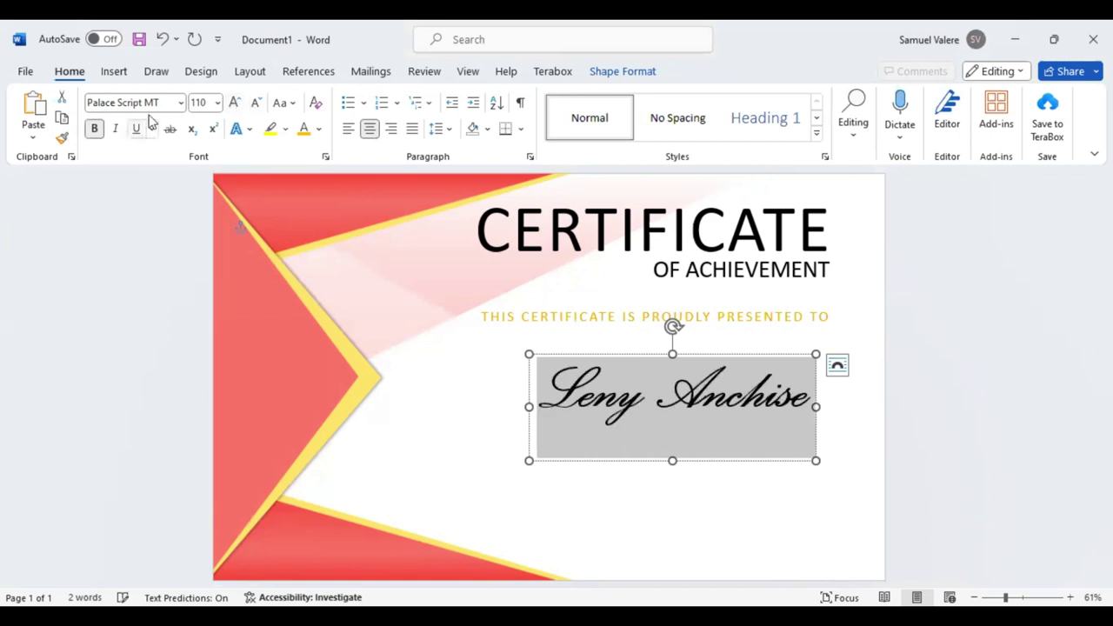
left_click(234, 102)
left_click(234, 102)
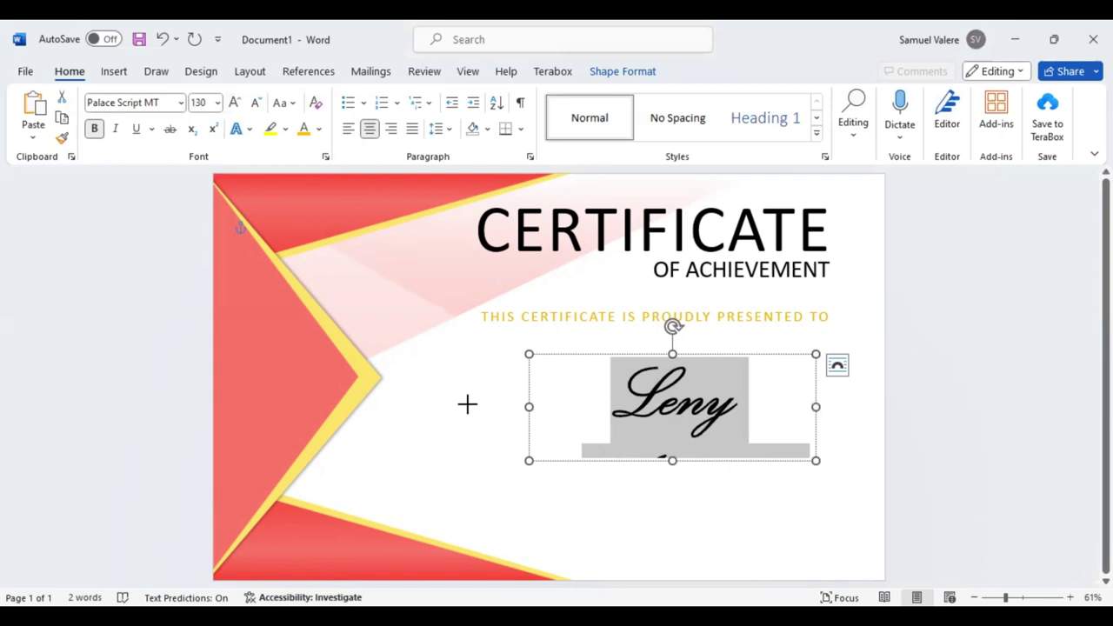
Step: Make the name 140-pt pink-red on one line in a wider box, with an empty text box below
left_click_drag(817, 405, 461, 404)
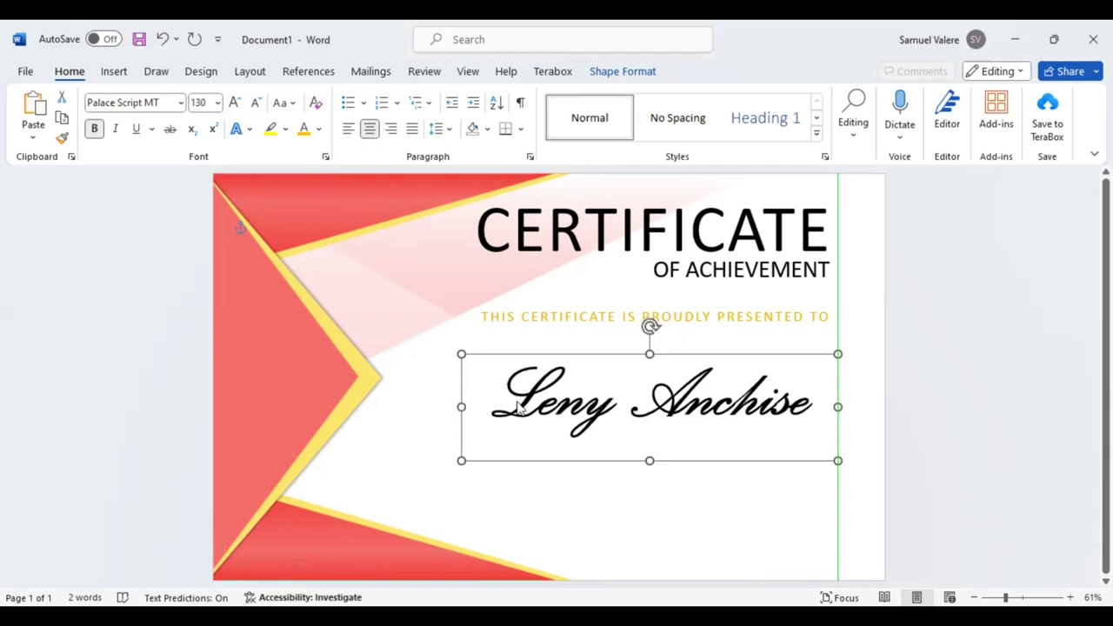
key("ctrl+shift+period")
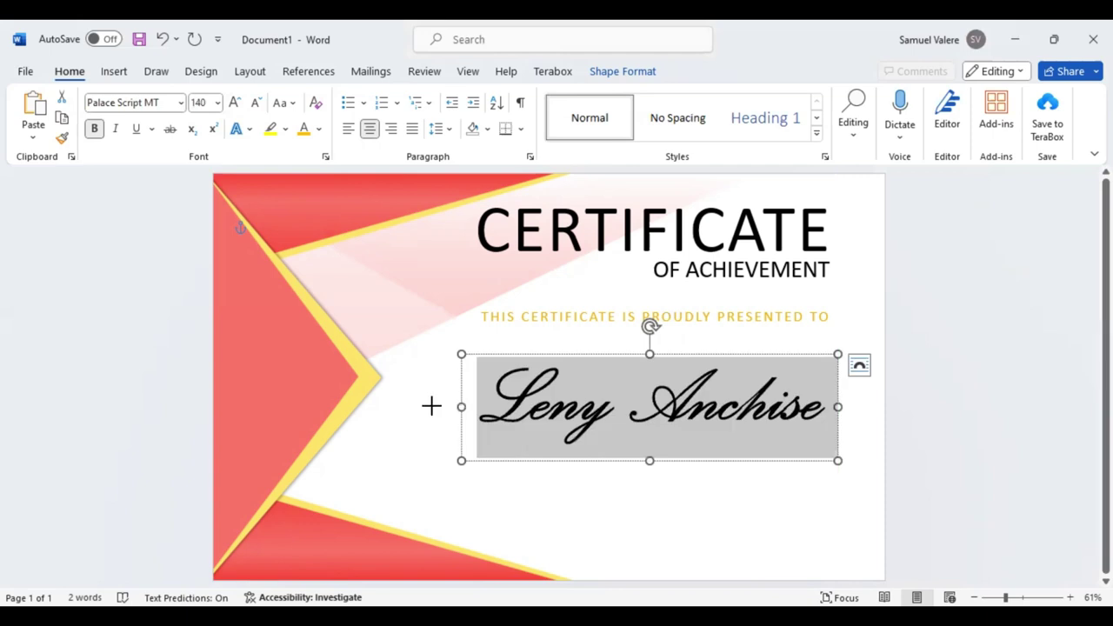
left_click_drag(431, 405, 431, 404)
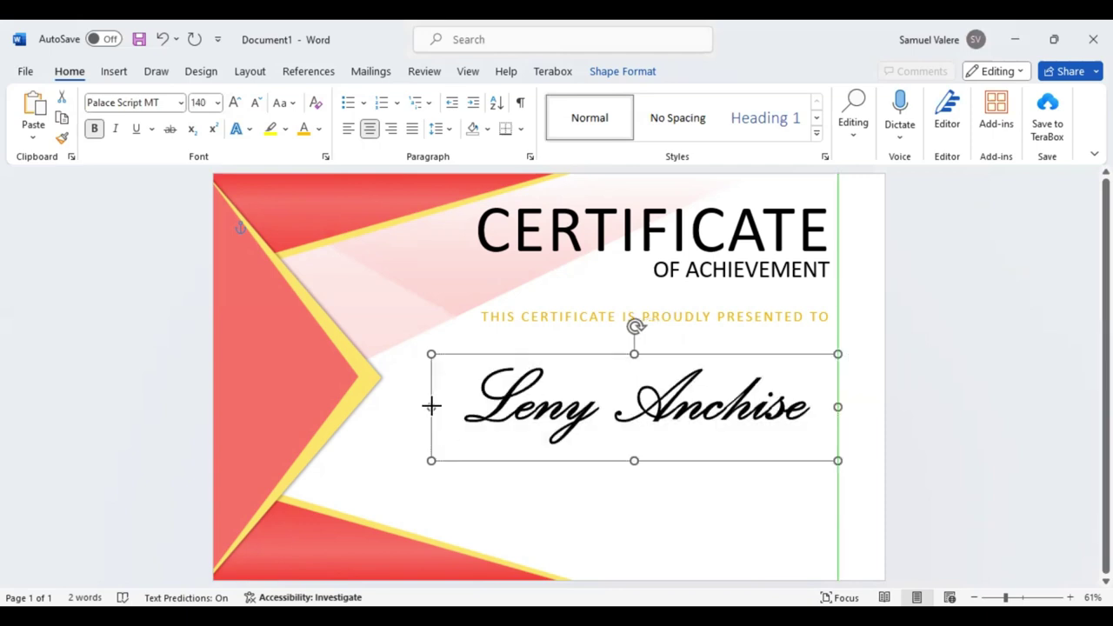
triple_click(658, 384)
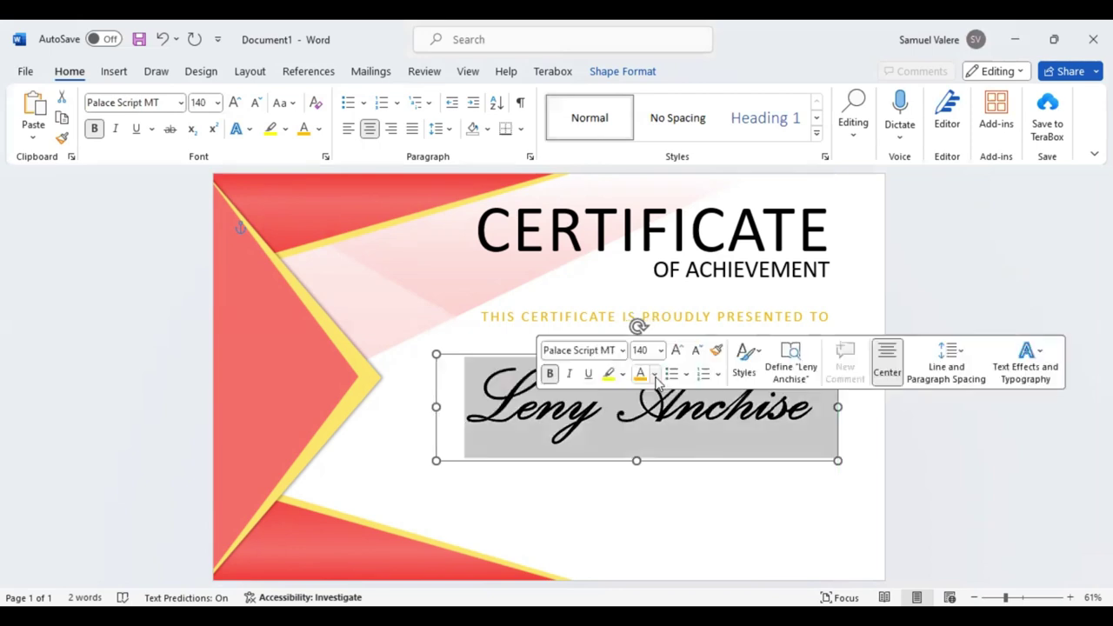
left_click(655, 375)
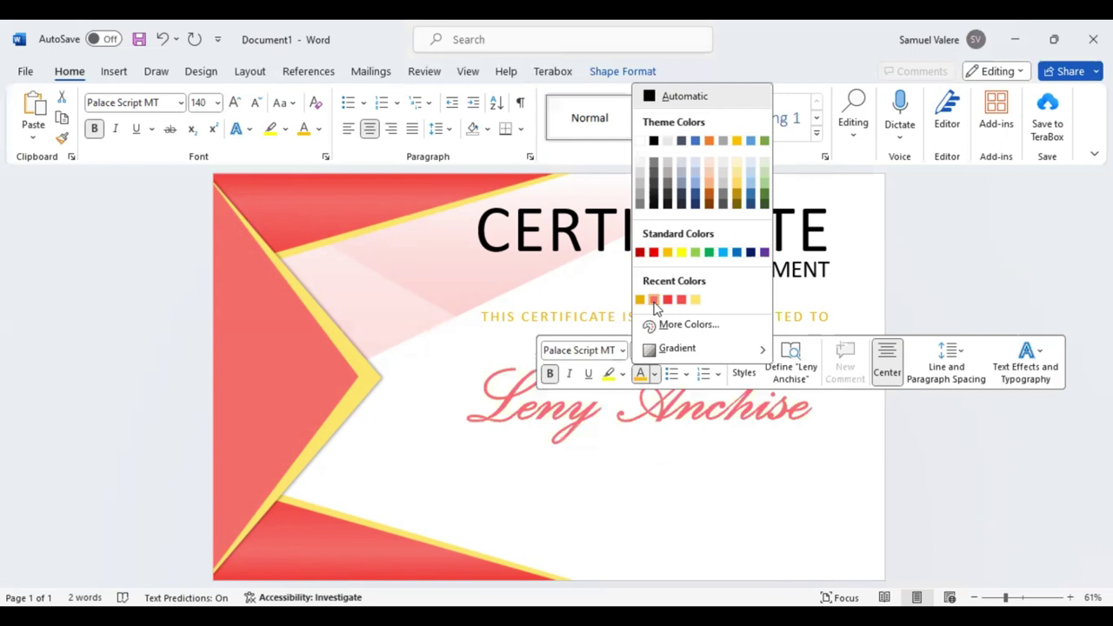
left_click(661, 450)
left_click_drag(662, 451, 665, 445)
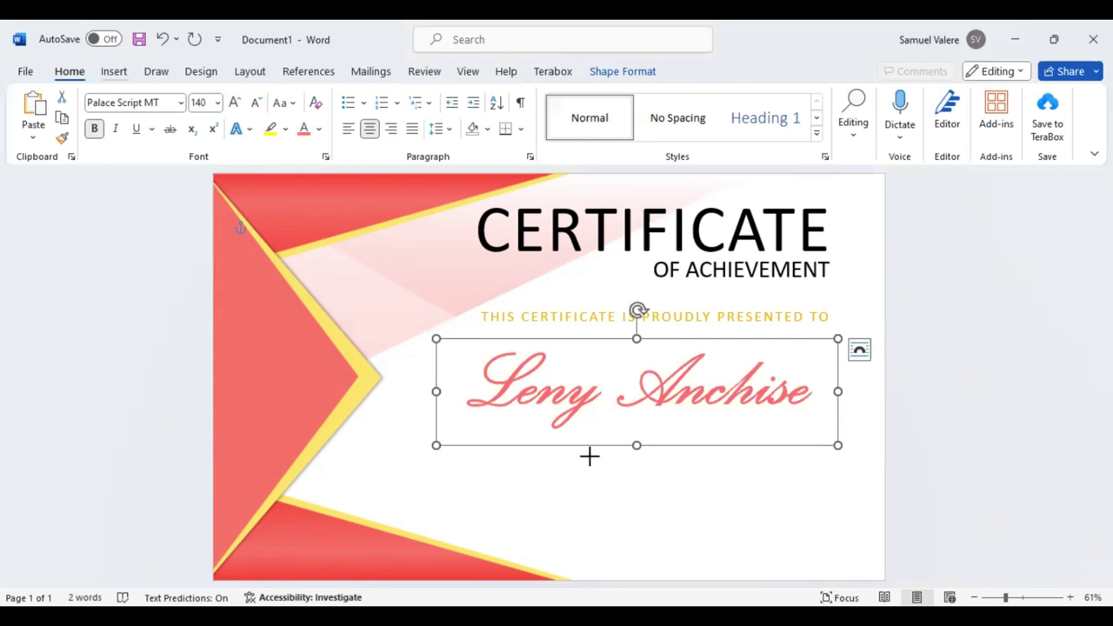
mouse_move(542, 458)
left_mouse_down()
mouse_move(816, 494)
mouse_move(827, 512)
left_mouse_up()
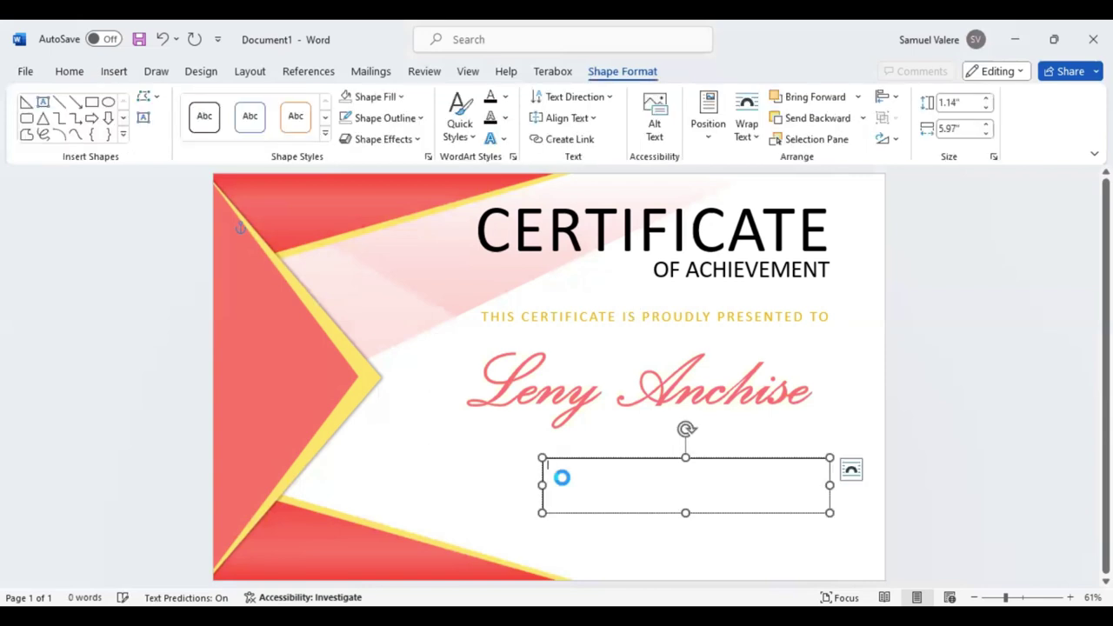
Step: Paste the description paragraph into the new box, centre it and enlarge it to 16 pt
type("This certificate stands as a testament to your exceptional commitment and unparalleled efforts. Your unwavering dedication has not only uplifted the project but also the spirits of those fortunate enough to work alongside you. Your diligence and relentless pursuit of excellence serve as a beacon of inspiration.")
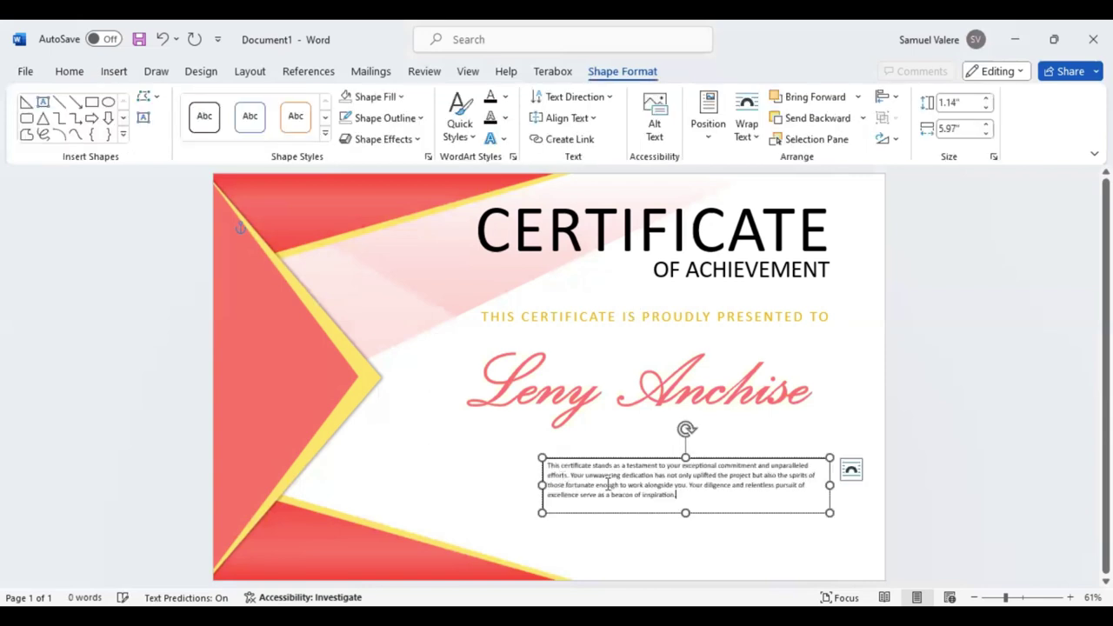
double_click(607, 485)
triple_click(608, 487)
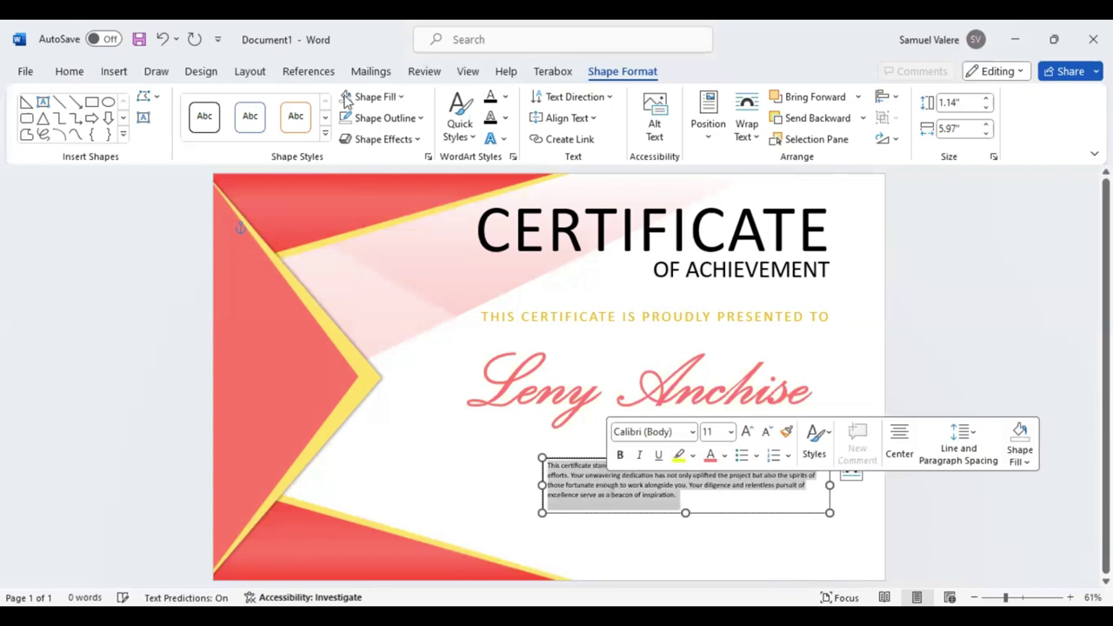
left_click(69, 73)
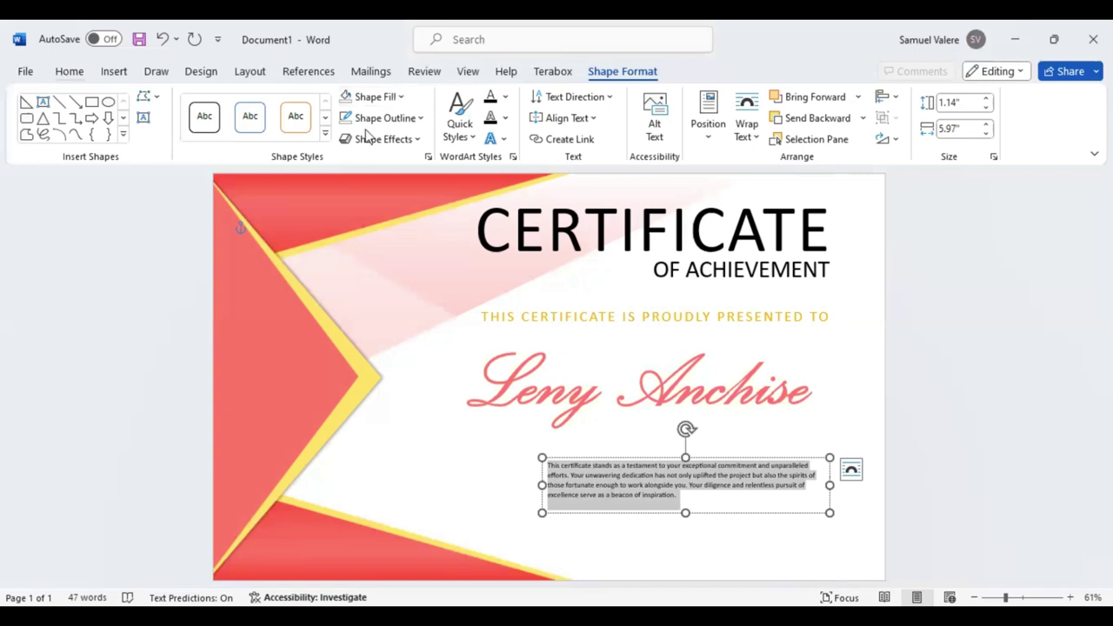
left_click(369, 131)
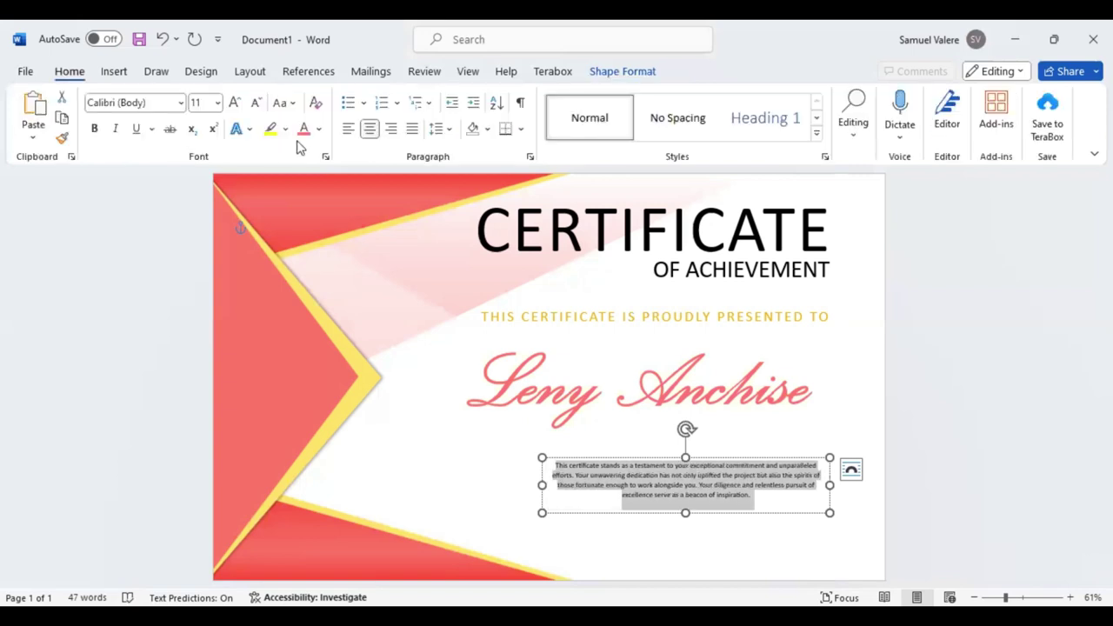
left_click(235, 103)
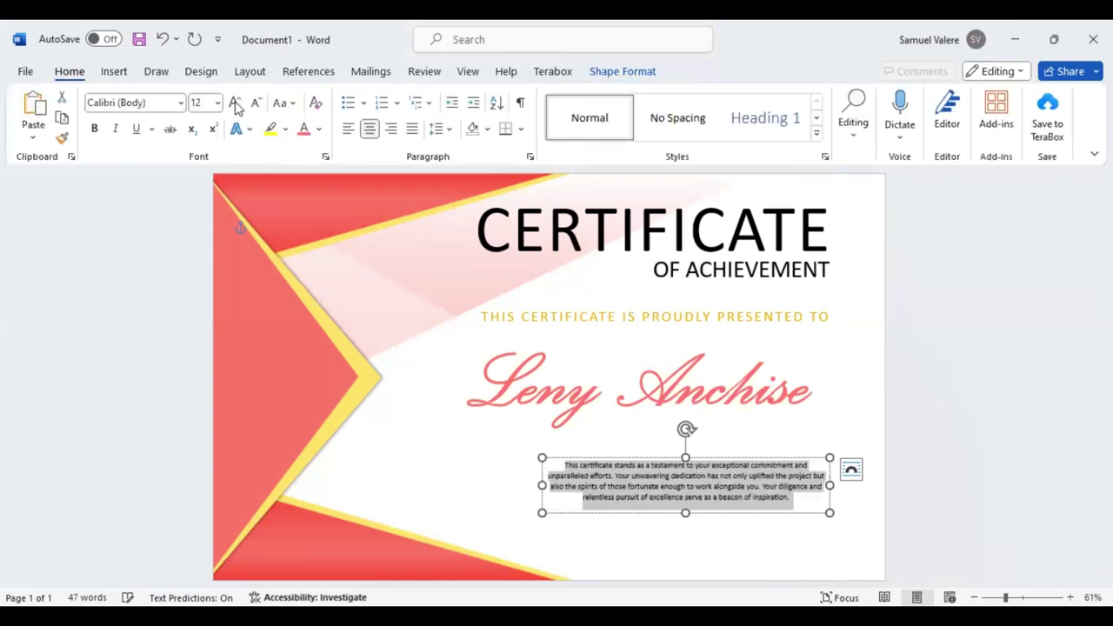
left_click(235, 104)
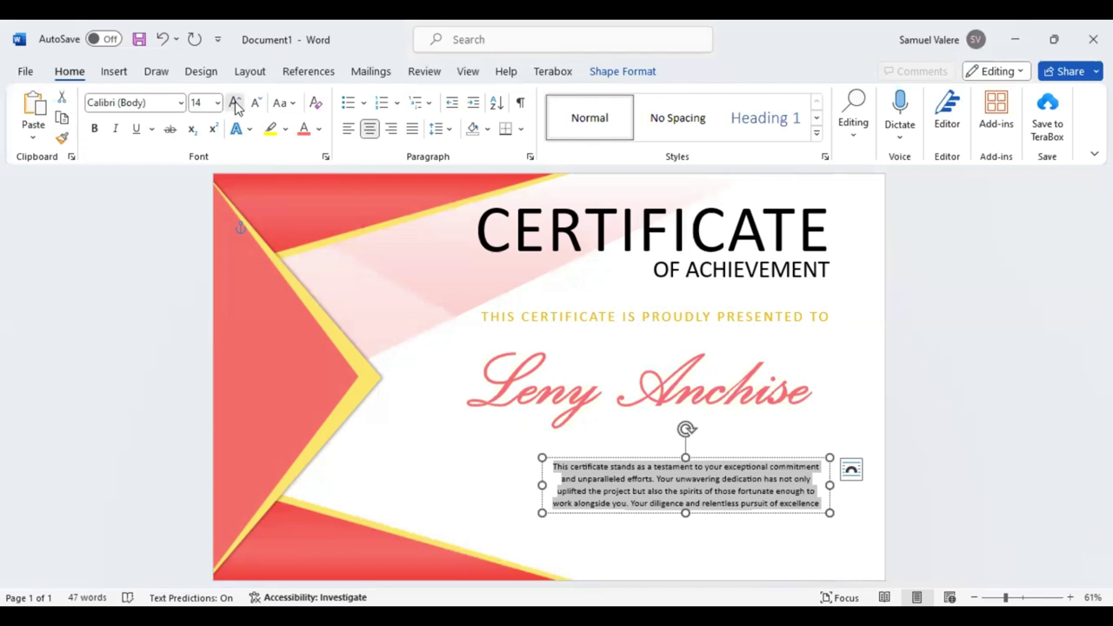
left_click(235, 103)
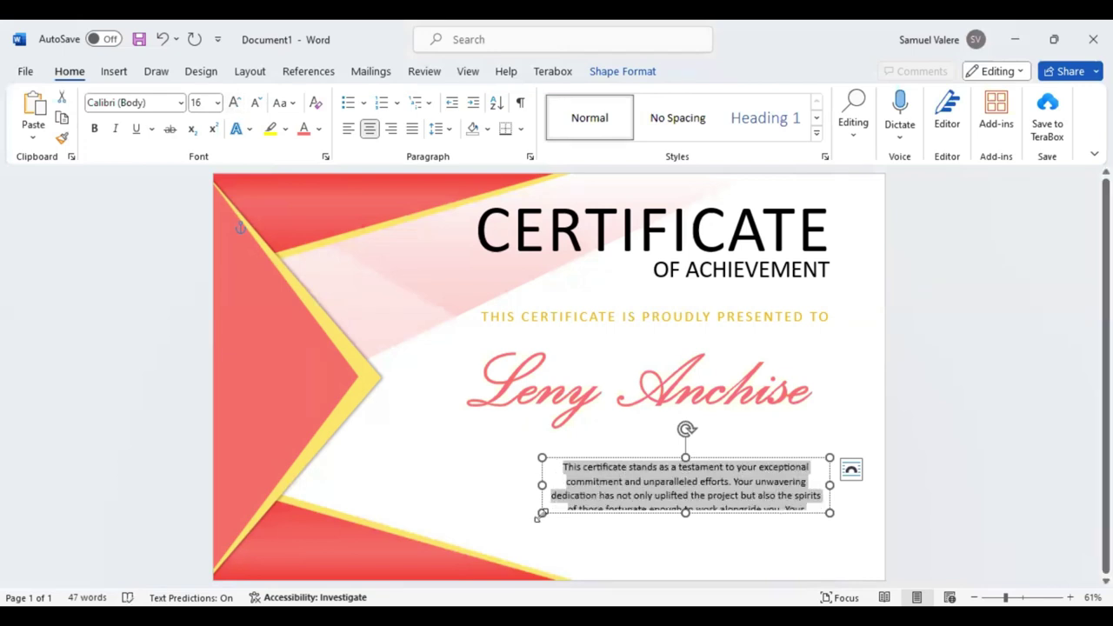
Step: Resize the description box and align it and the name box closely together
left_click_drag(538, 515, 394, 516)
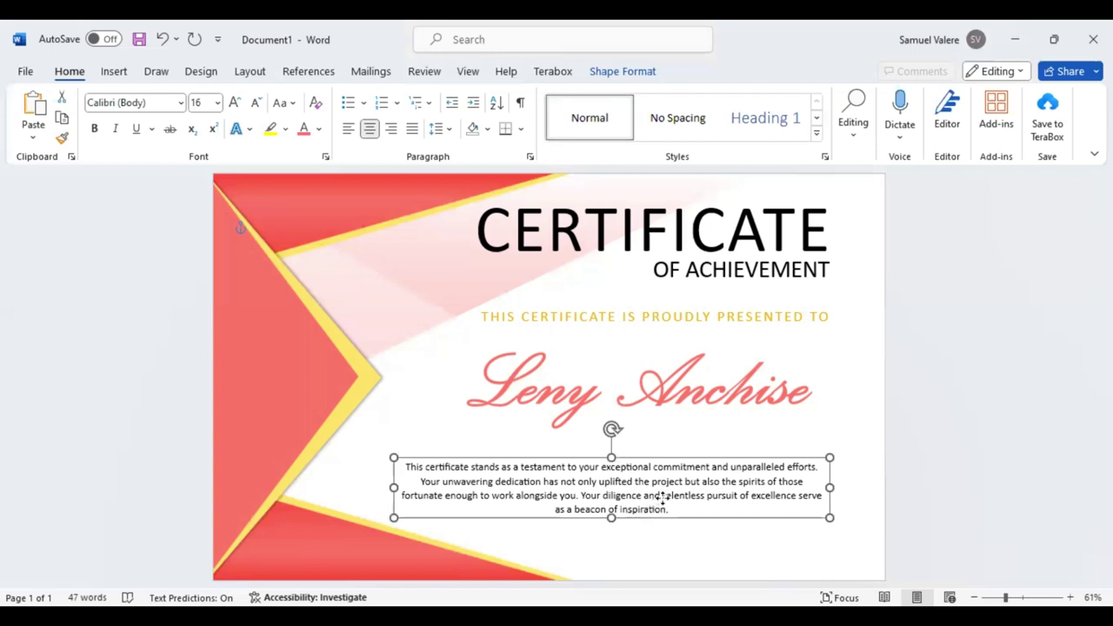
left_click_drag(654, 517, 662, 496)
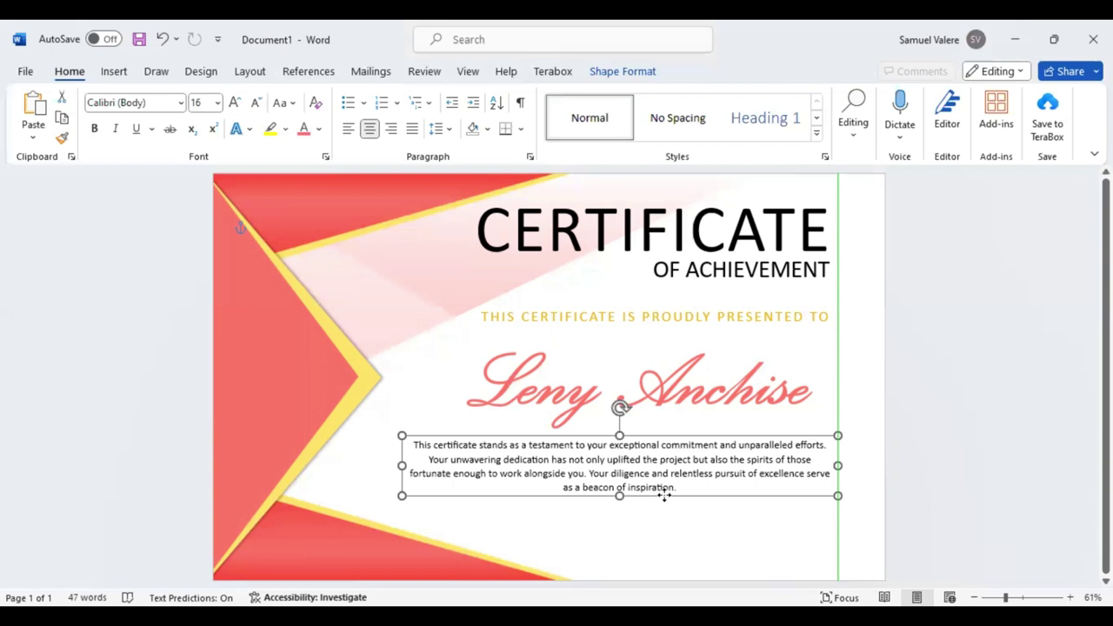
left_click_drag(402, 436, 456, 440)
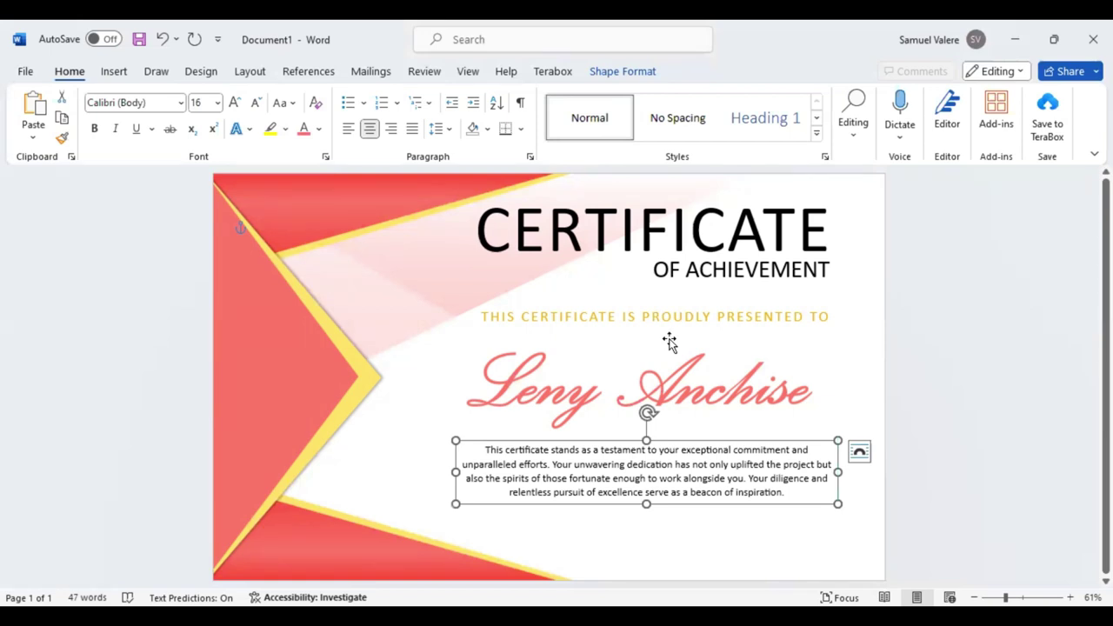
mouse_move(669, 336)
left_mouse_down()
mouse_move(670, 322)
mouse_move(678, 476)
left_mouse_up()
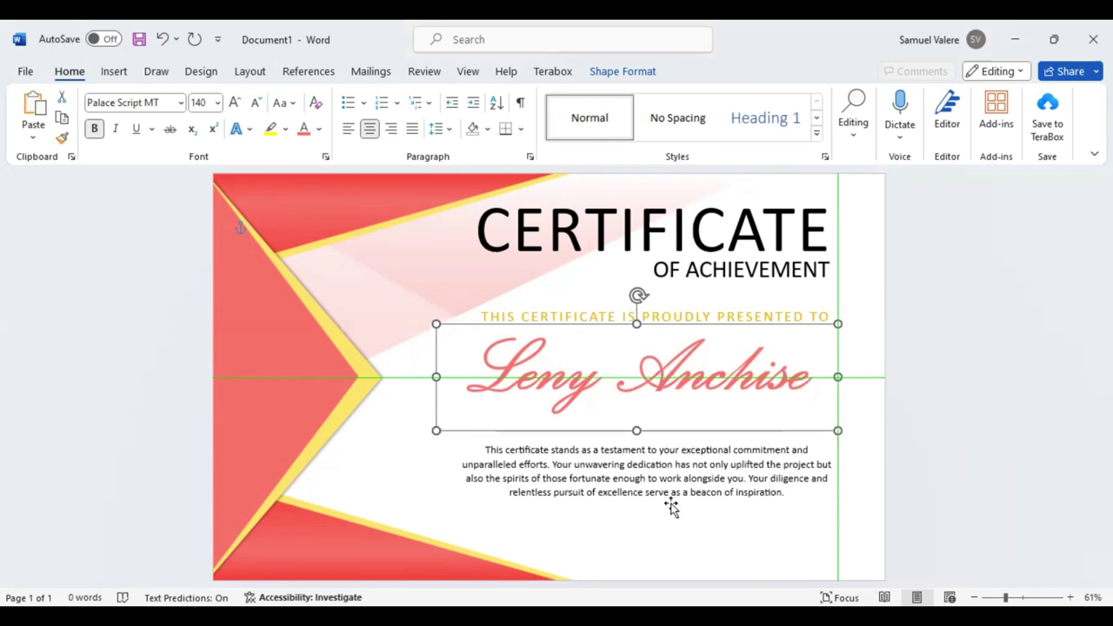
left_click_drag(671, 507, 668, 484)
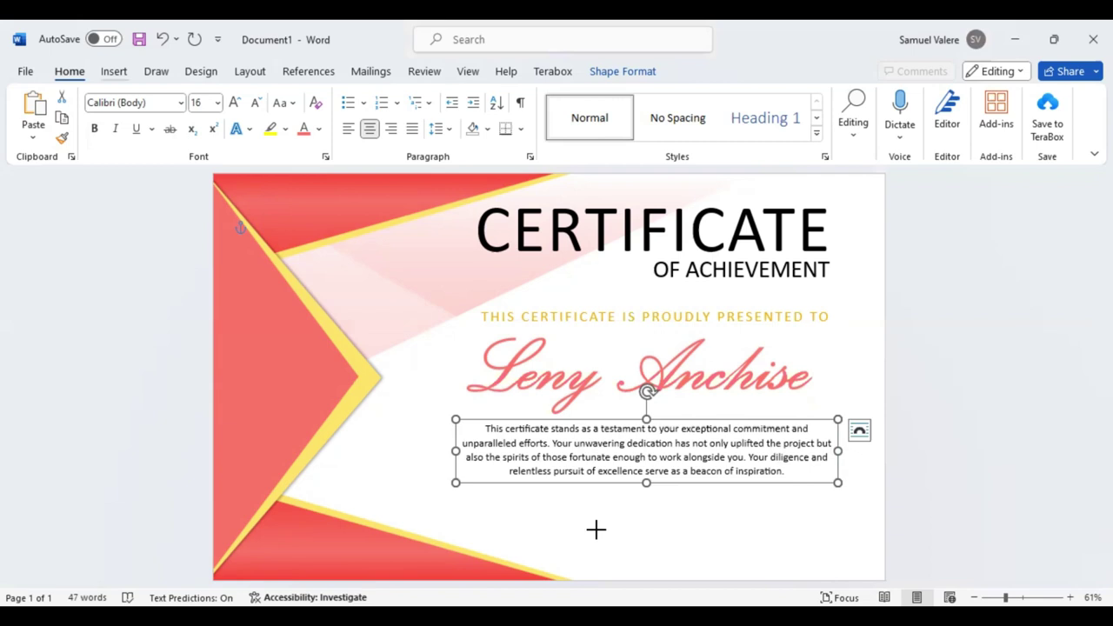
Step: Draw a short horizontal line under the description and duplicate it to the right
key("ctrl+z")
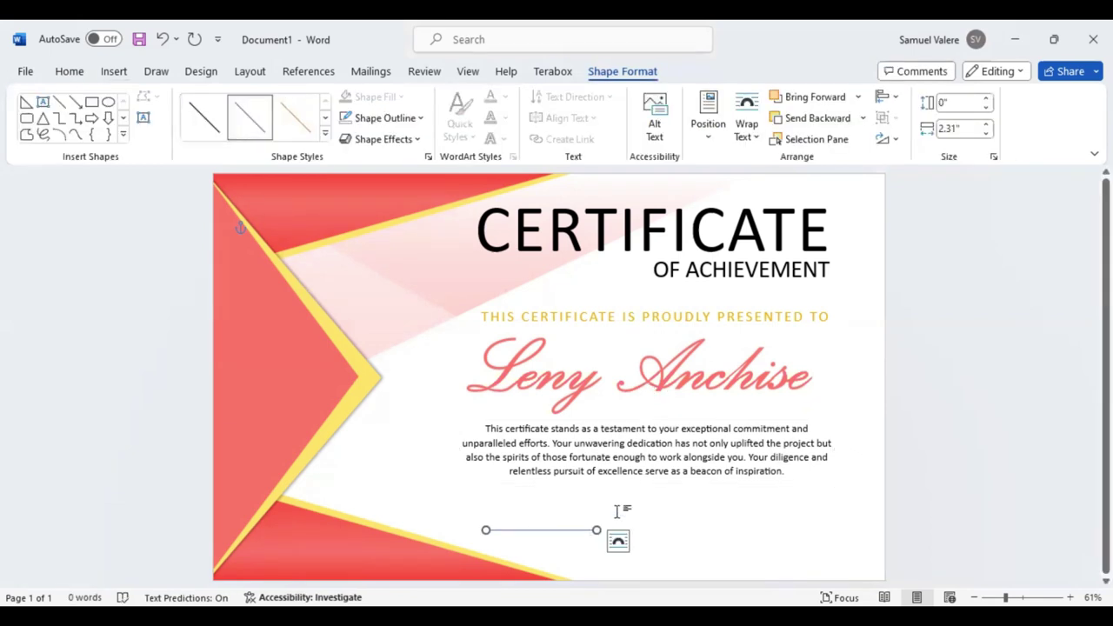
key("Down")
key("Down")
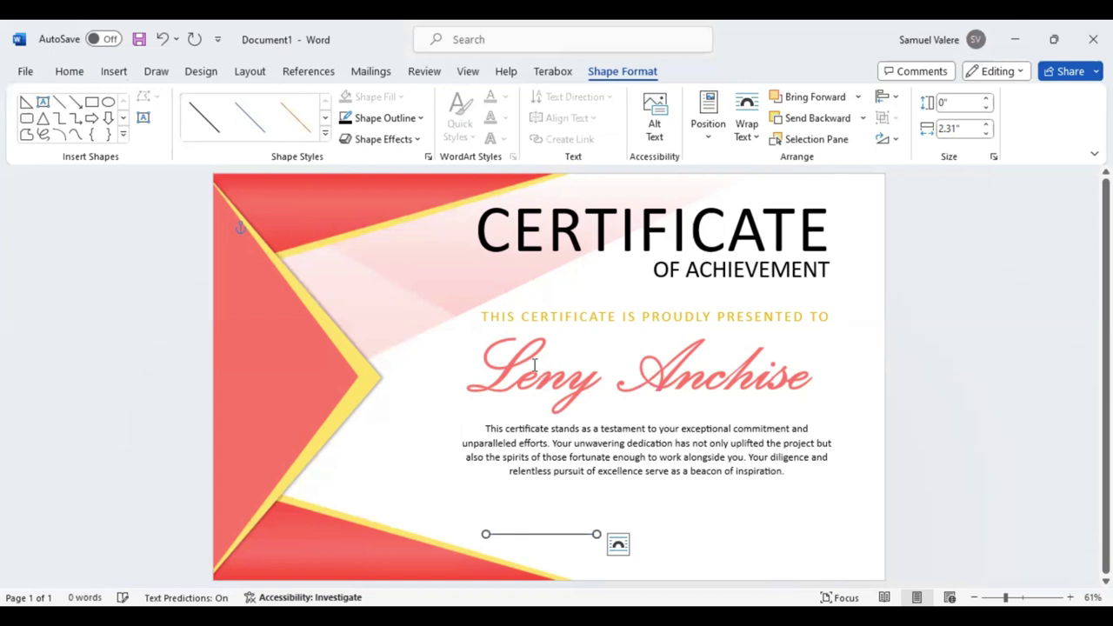
key("Right")
key("Right")
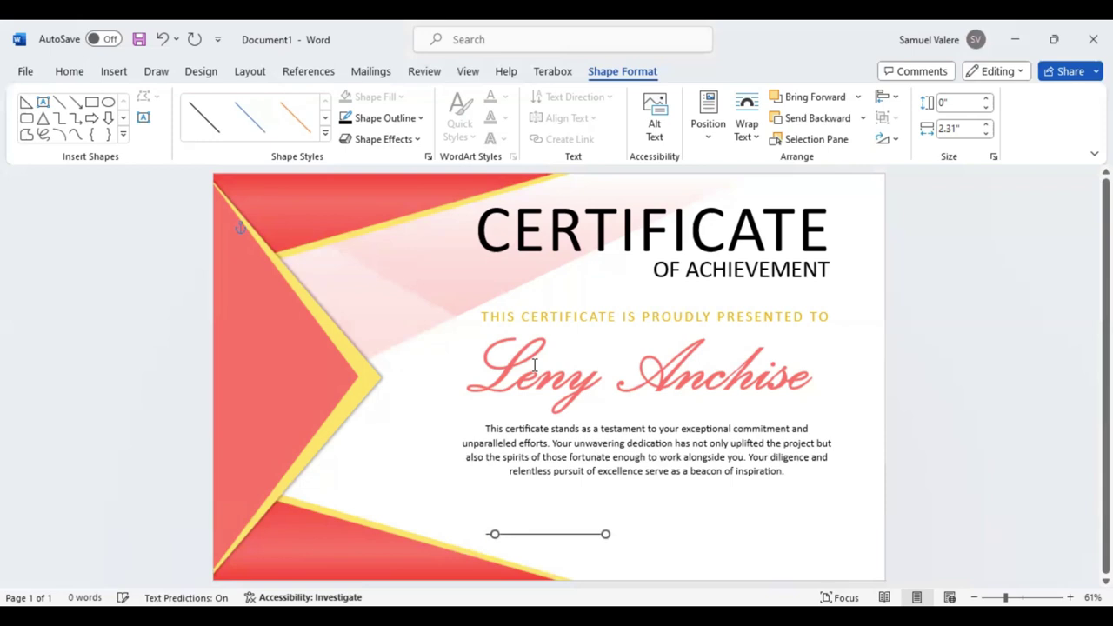
key("ctrl+d")
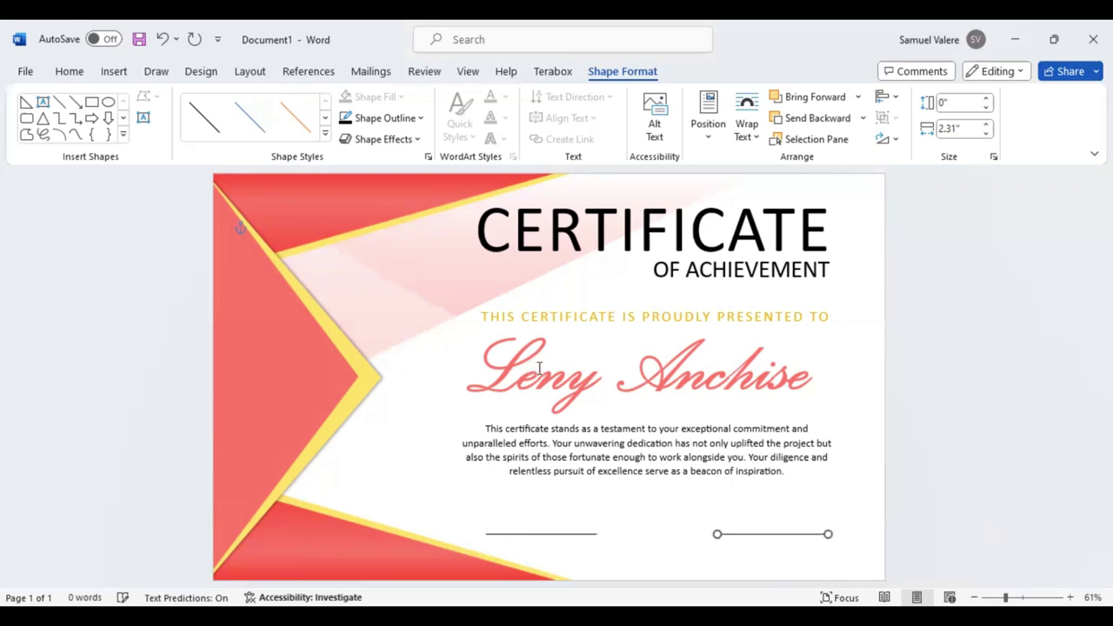
key("Right")
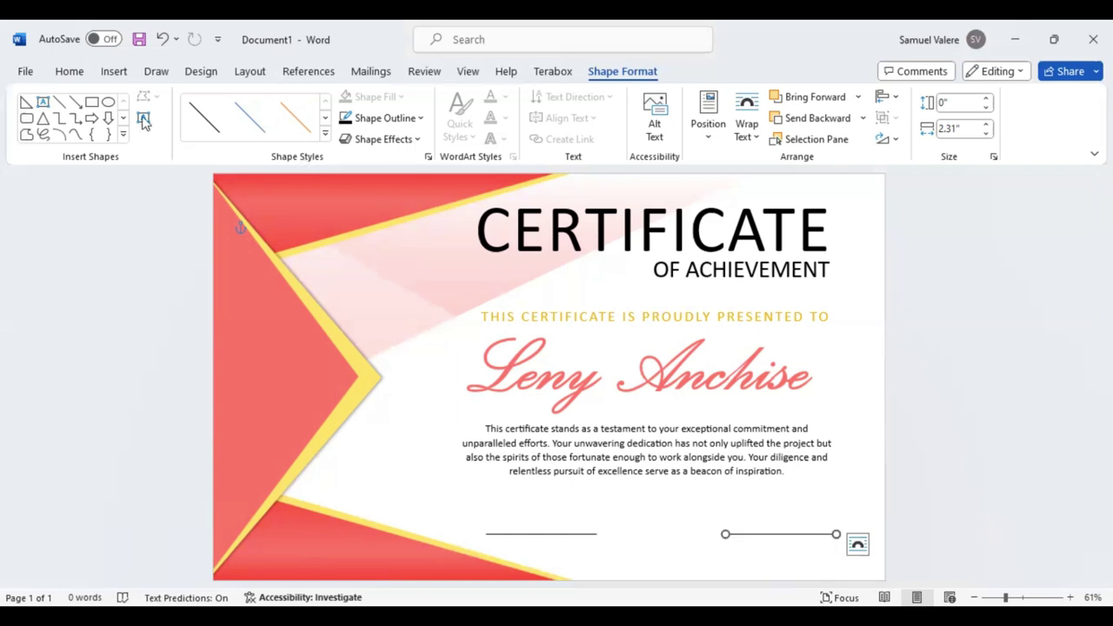
Step: Add a small text box under the left line with centred text 'Date'
left_click(143, 119)
left_click_drag(515, 539, 571, 559)
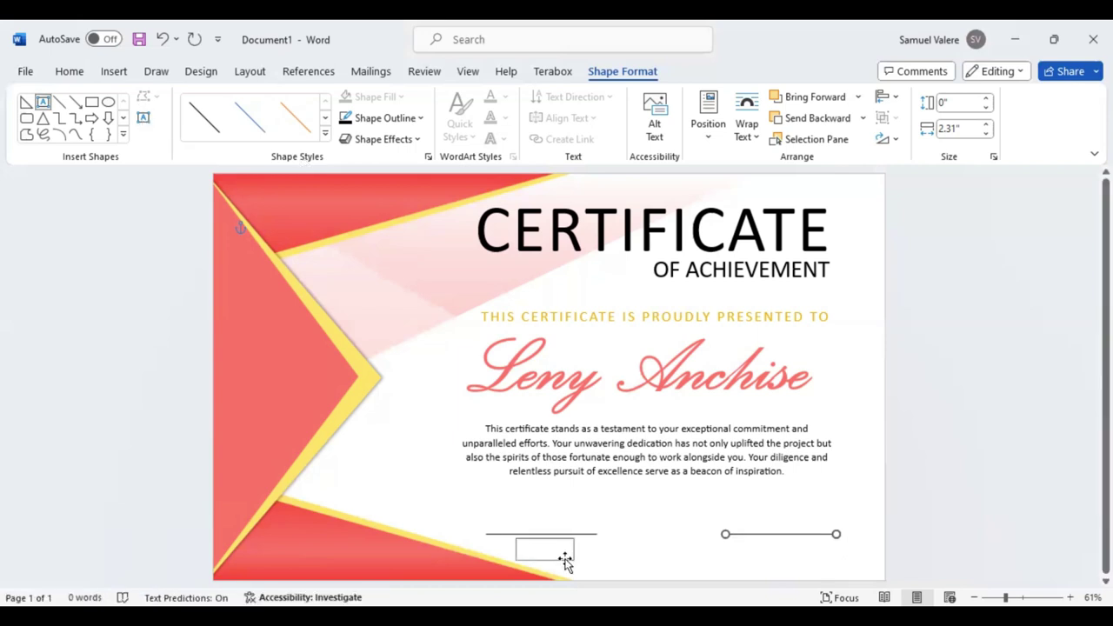
left_click_drag(571, 559, 574, 560)
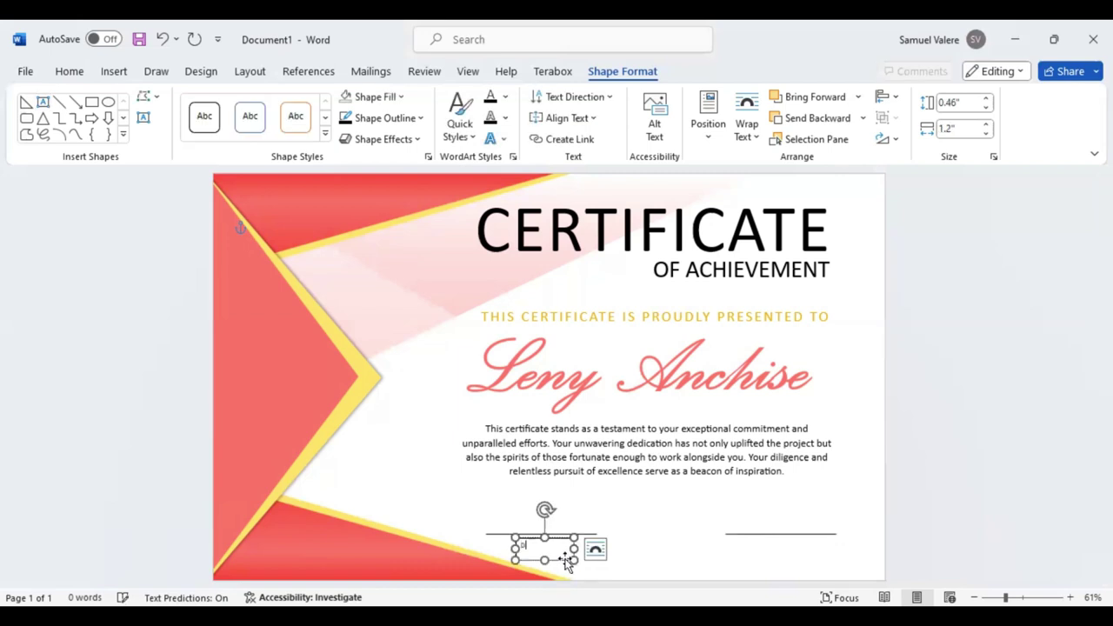
type("Date")
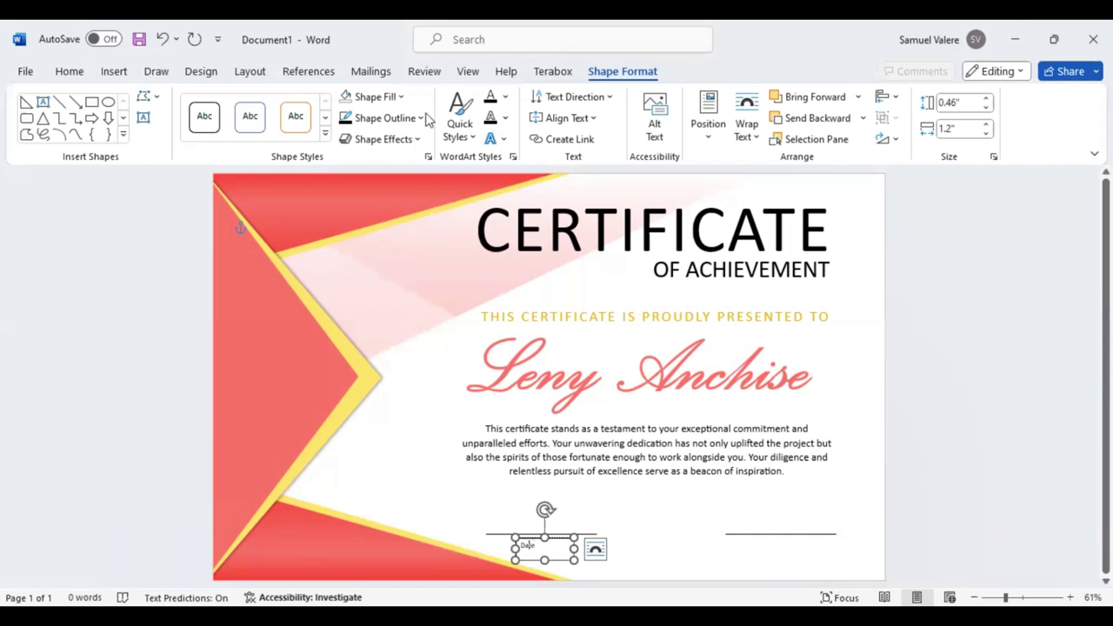
key("ctrl+a")
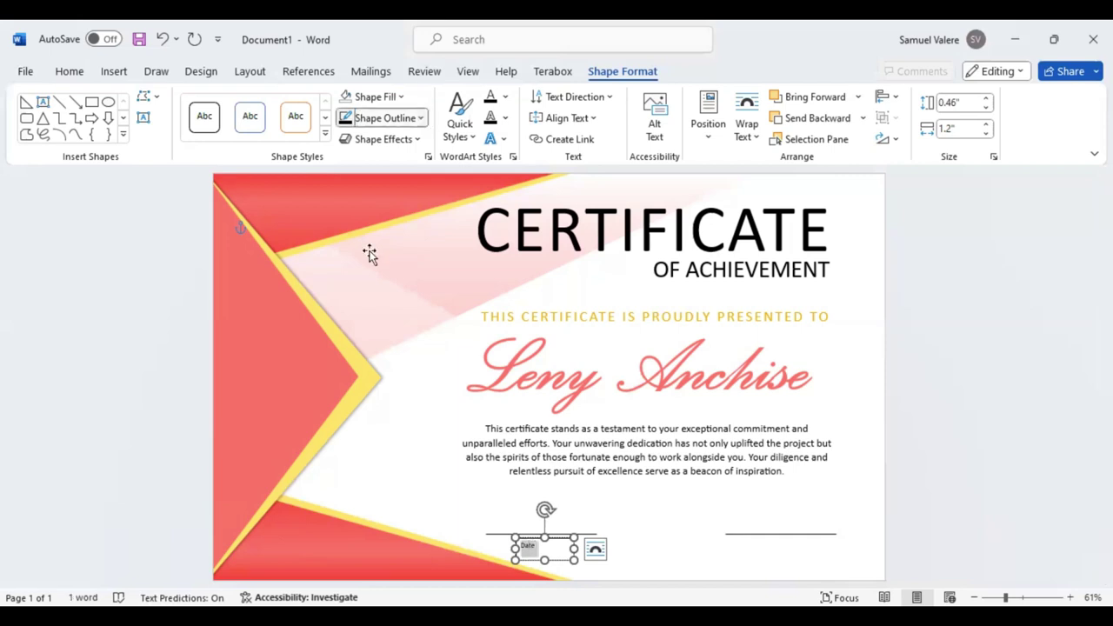
left_click(69, 71)
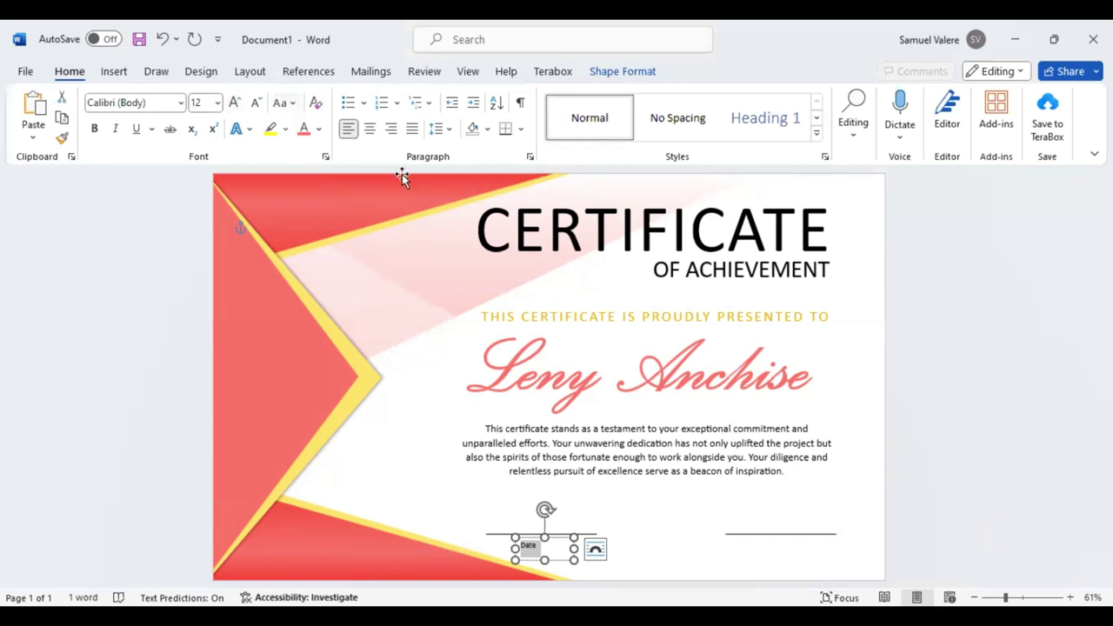
key("ctrl+e")
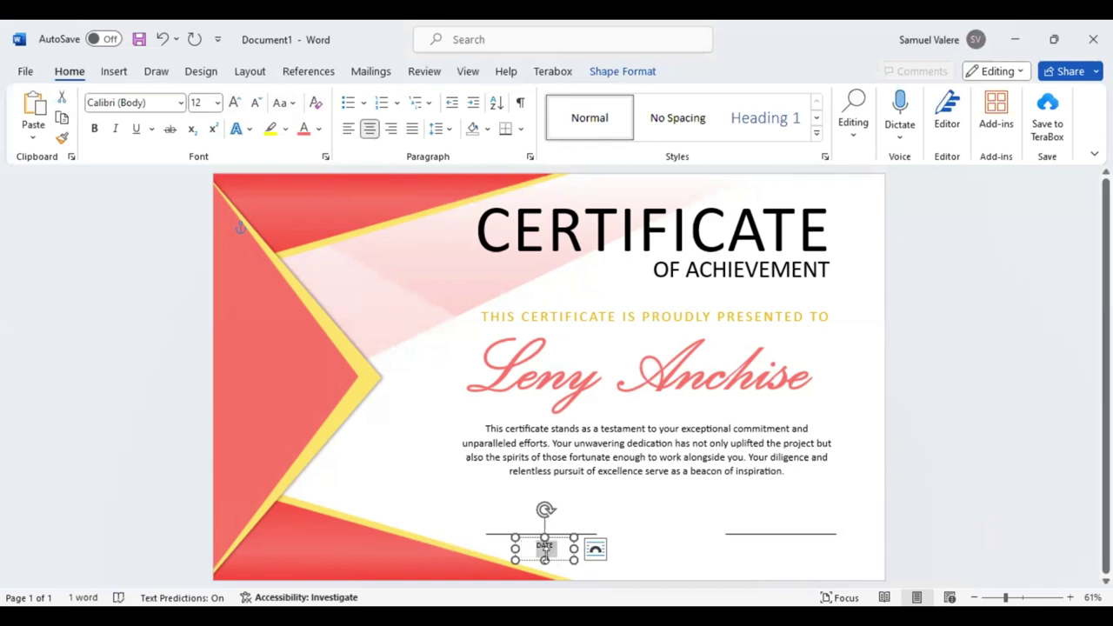
Step: Place a copy of the DATE label under the right-hand line
left_click(543, 549)
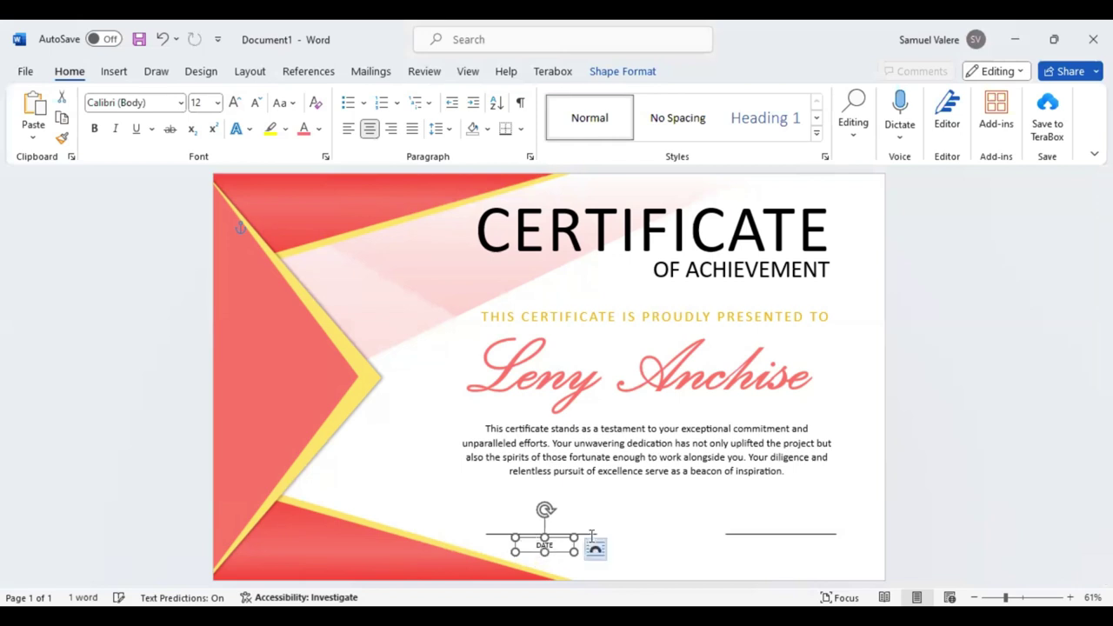
key("ctrl+z")
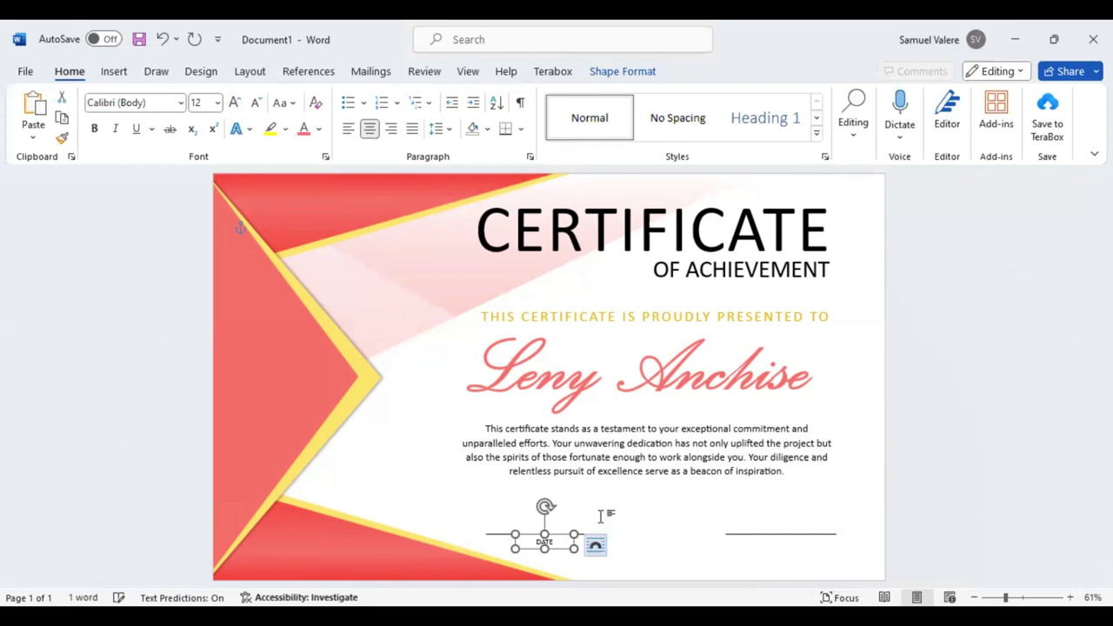
key("Left")
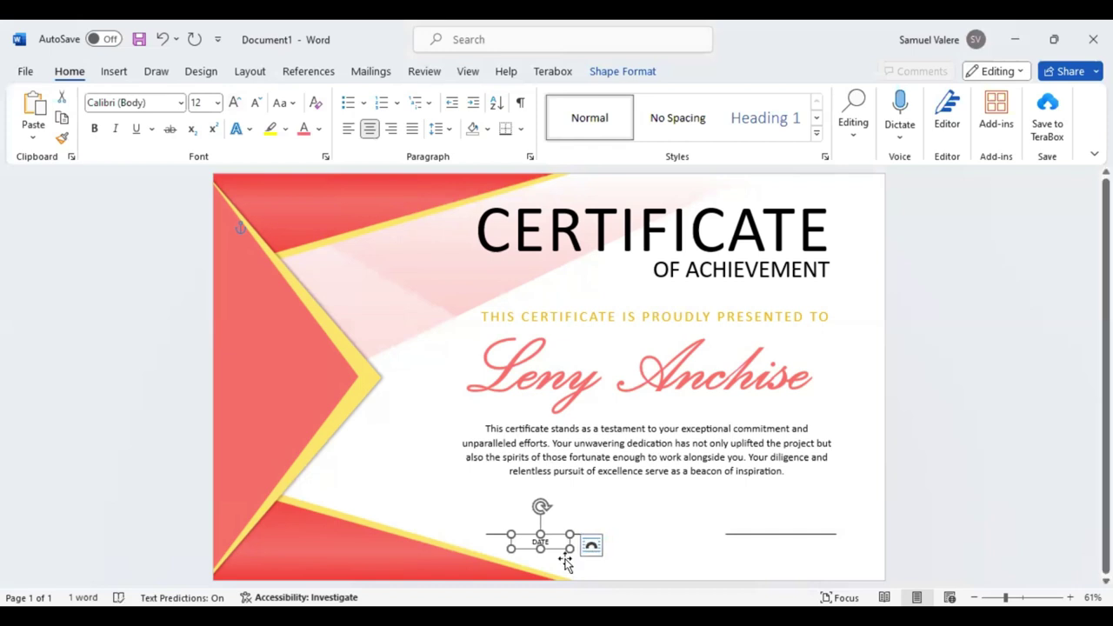
mouse_move(565, 563)
left_mouse_down()
mouse_move(794, 551)
mouse_move(778, 544)
left_mouse_up()
Step: Change the right label to 'SIGNATURE' in all capitals and nudge it slightly up
double_click(776, 543)
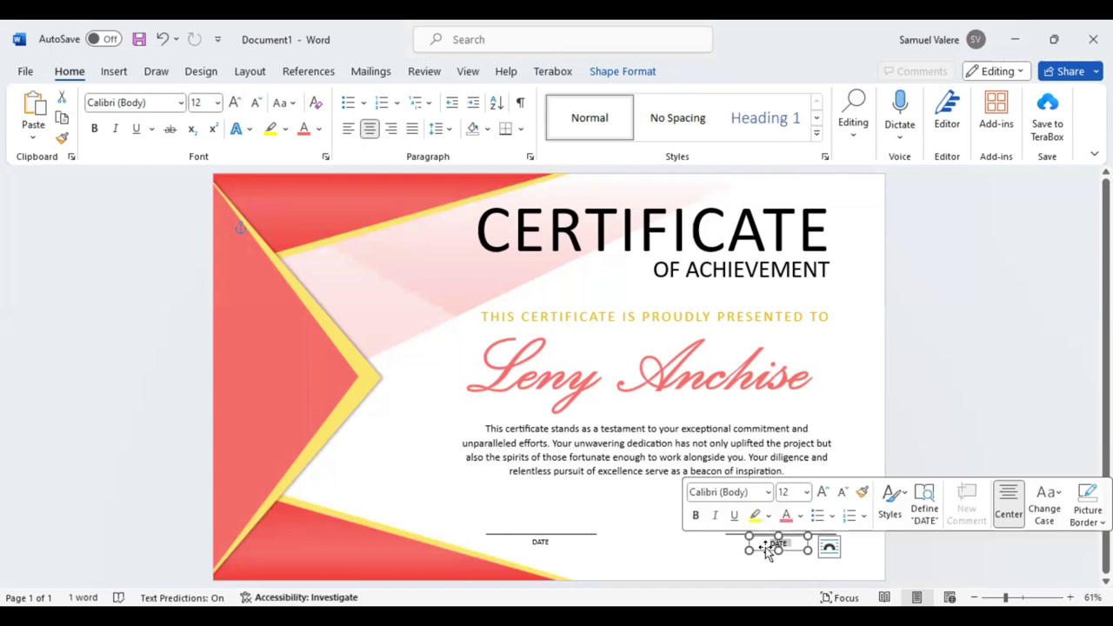
type("SIG")
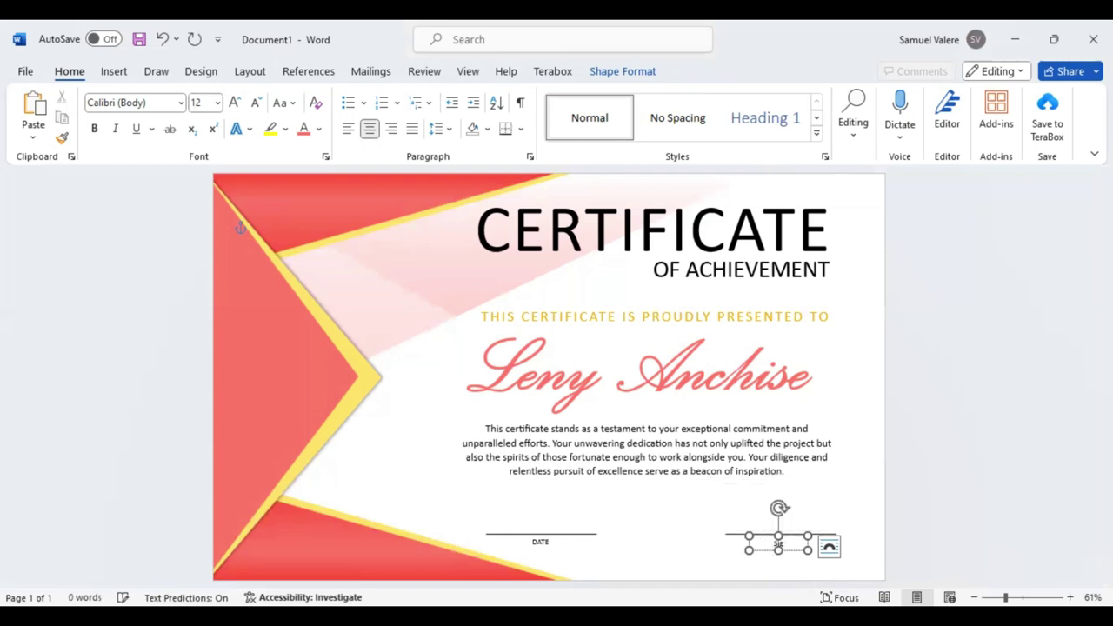
type("nature")
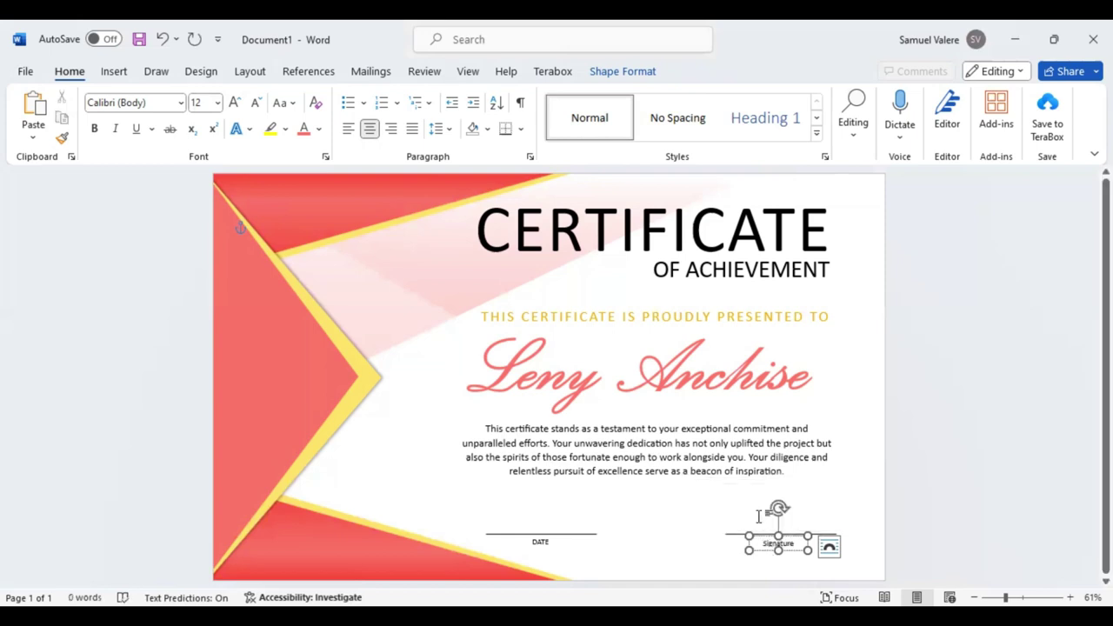
double_click(776, 544)
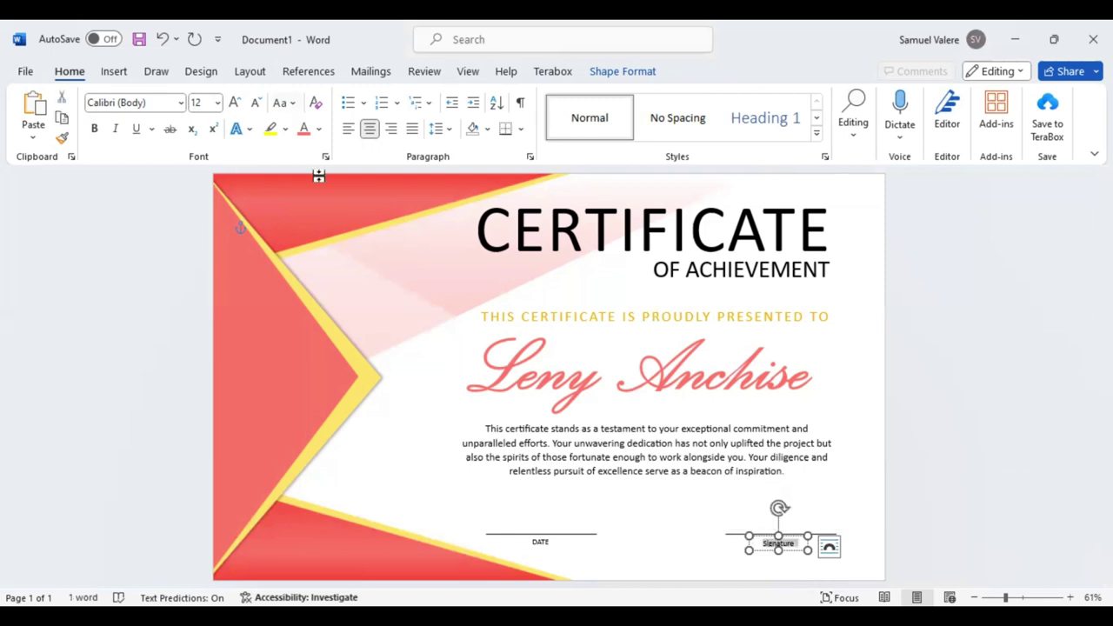
key("shift+F3")
left_click(788, 551)
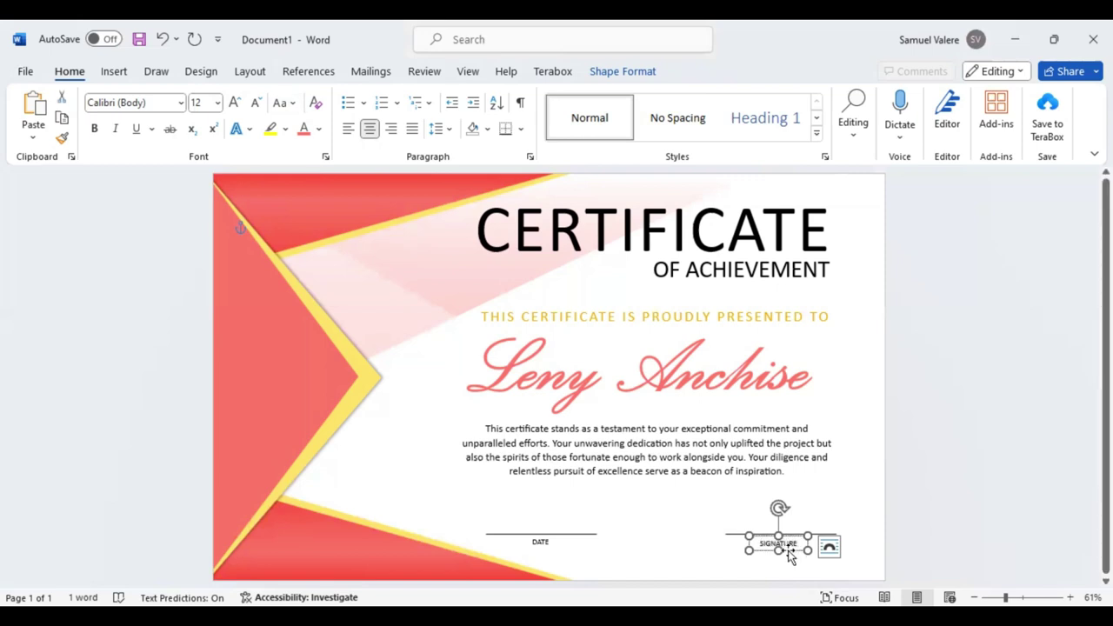
left_click_drag(789, 557, 789, 551)
Step: Enlarge the SIGNATURE and DATE labels to 16 pt
double_click(788, 543)
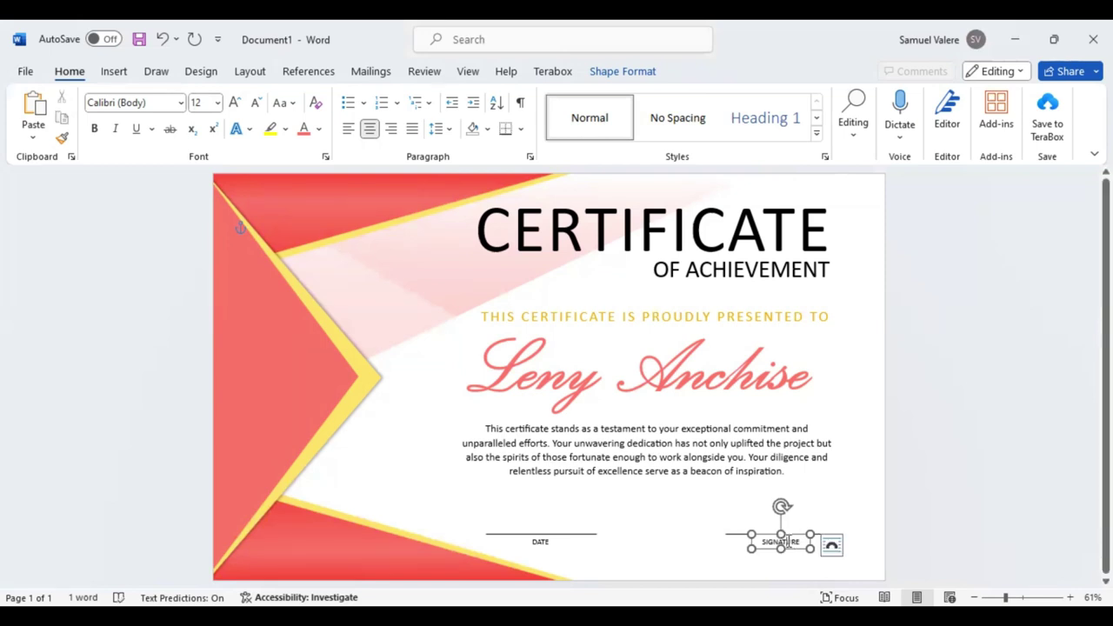
left_click(792, 491)
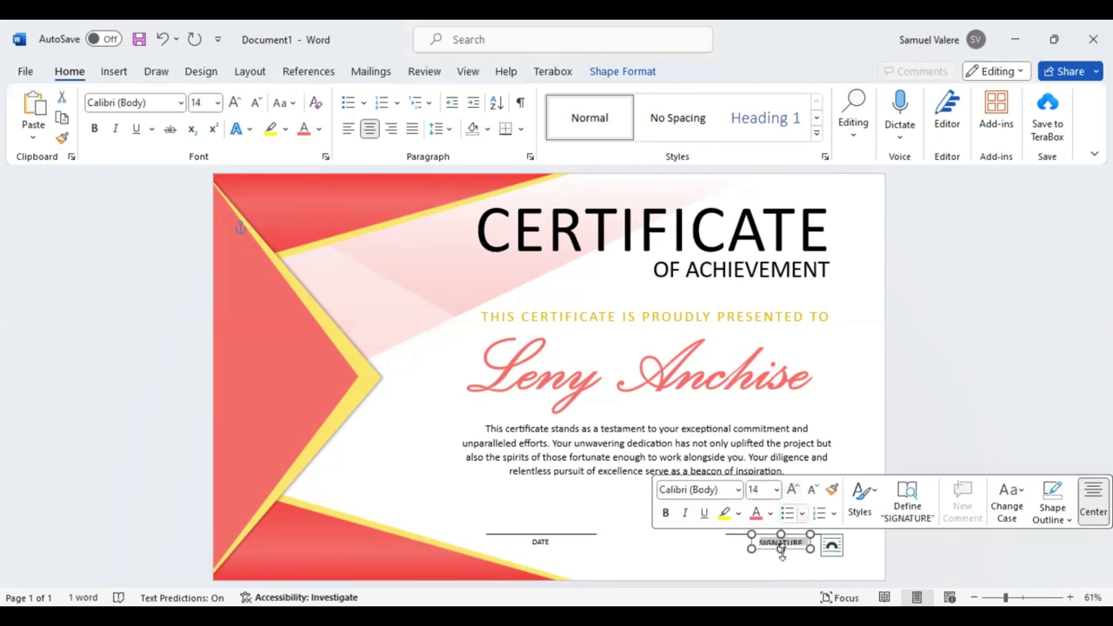
left_click(792, 492)
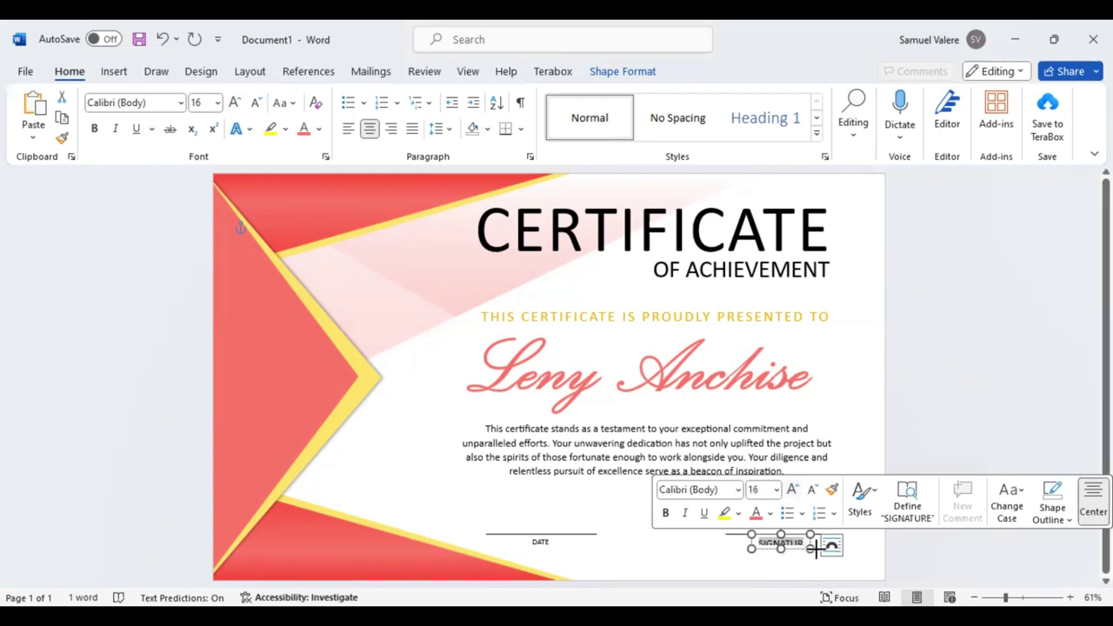
left_click(807, 546)
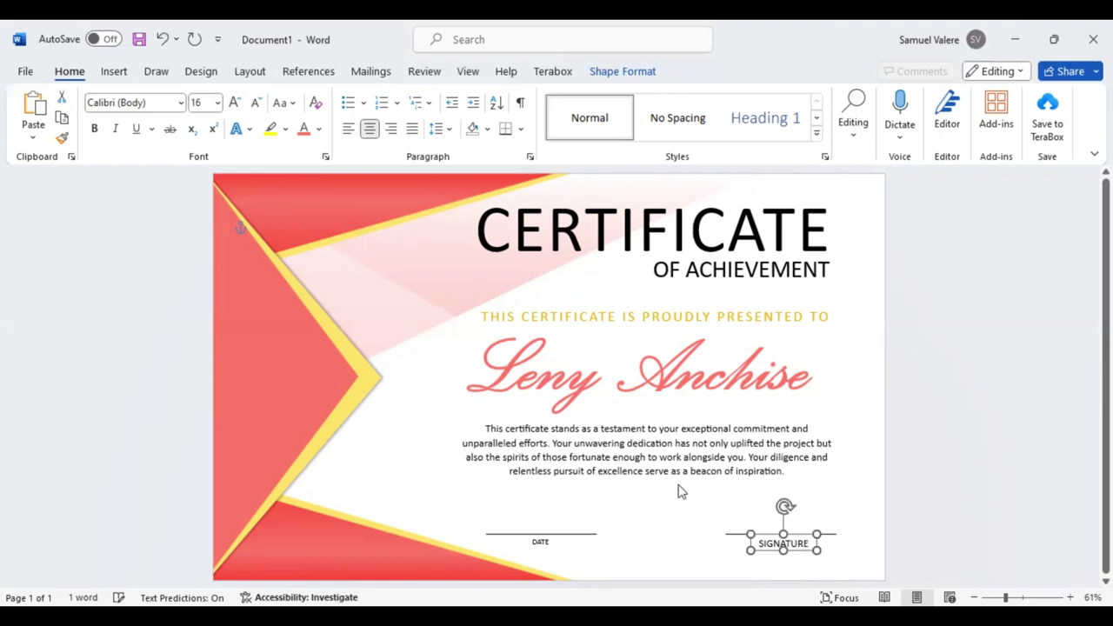
left_click(537, 546)
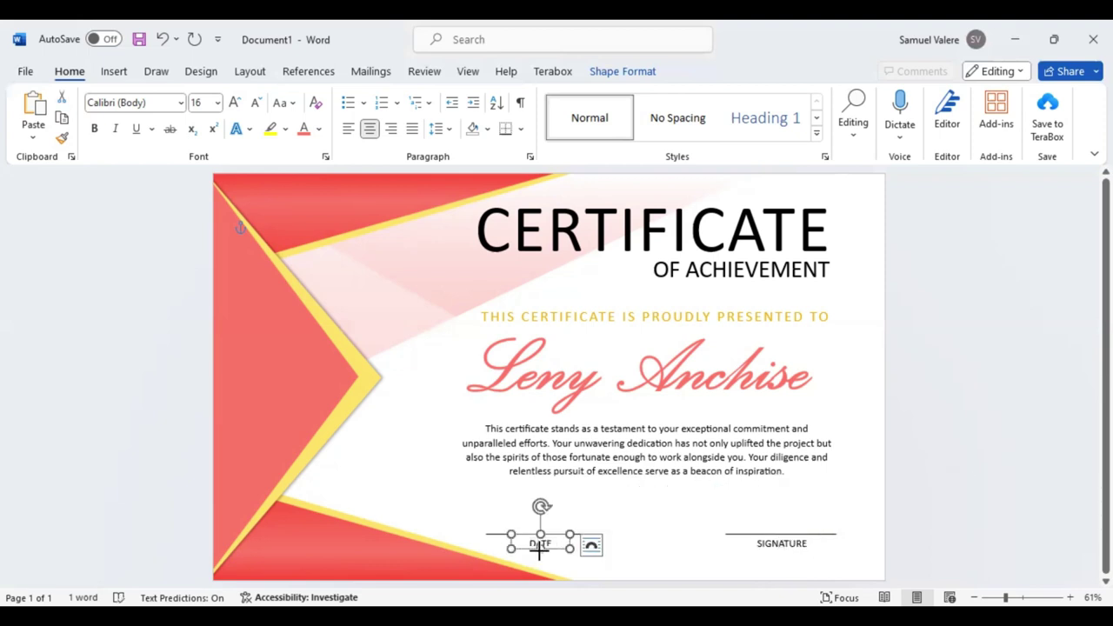
left_click(539, 550)
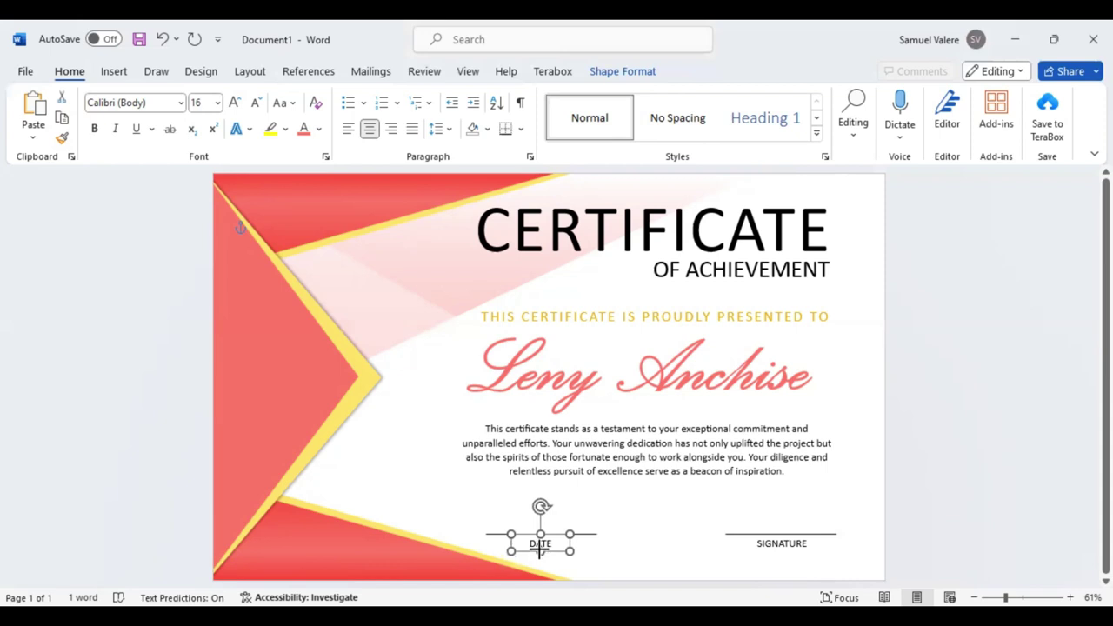
left_click(642, 550)
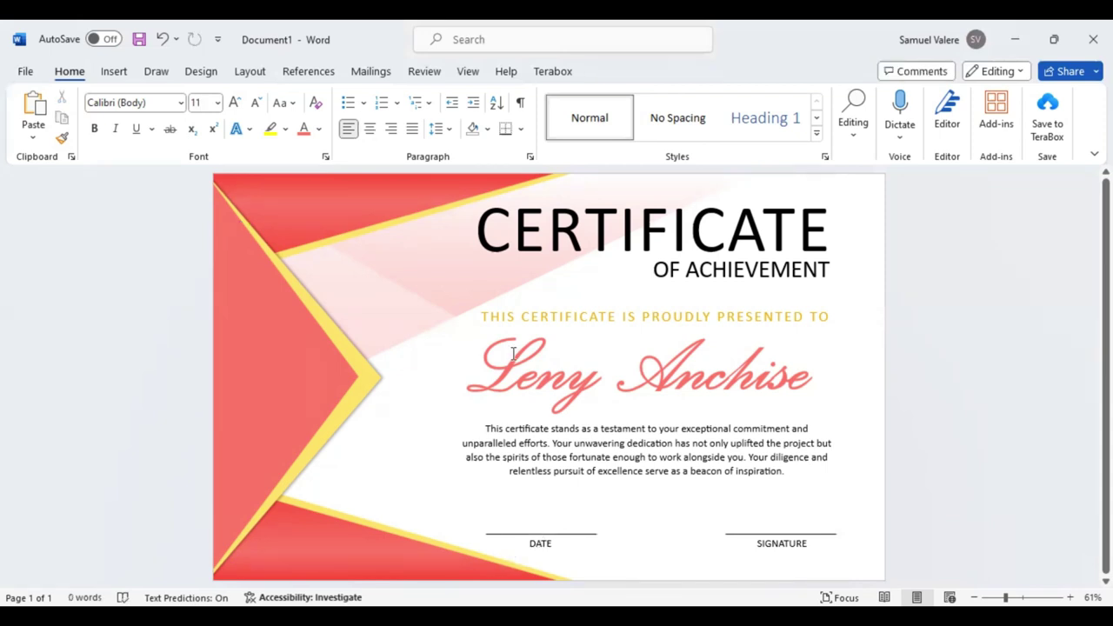
Step: Draw a 2.2-inch circle over the yellow chevron tip on the left red panel
left_click(114, 72)
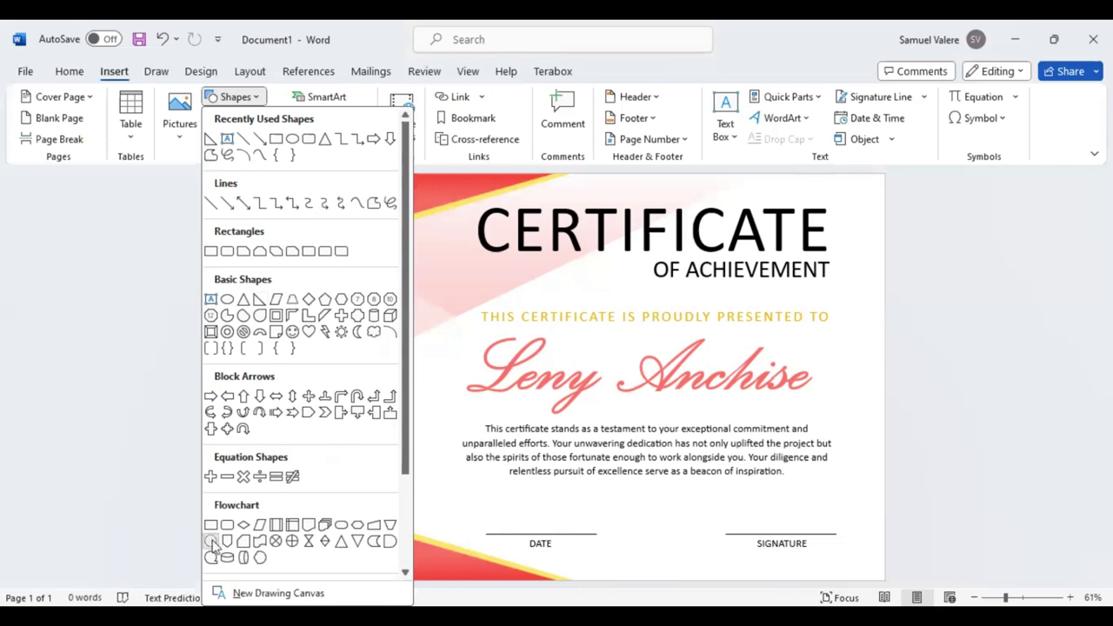
left_click(211, 543)
left_click_drag(255, 338, 362, 430)
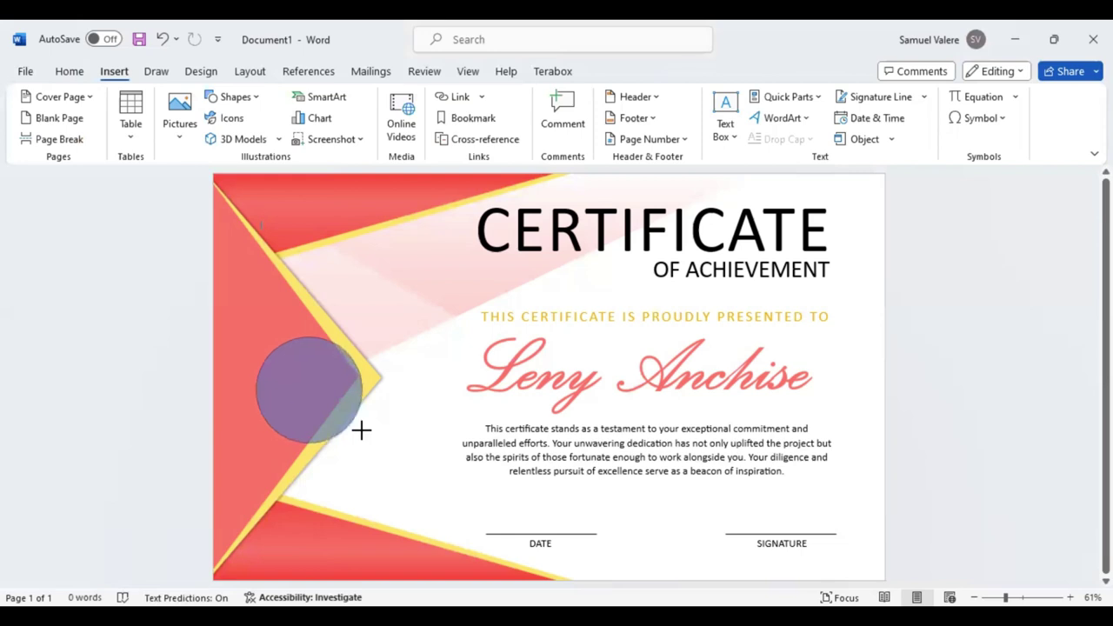
left_click_drag(289, 386, 290, 385)
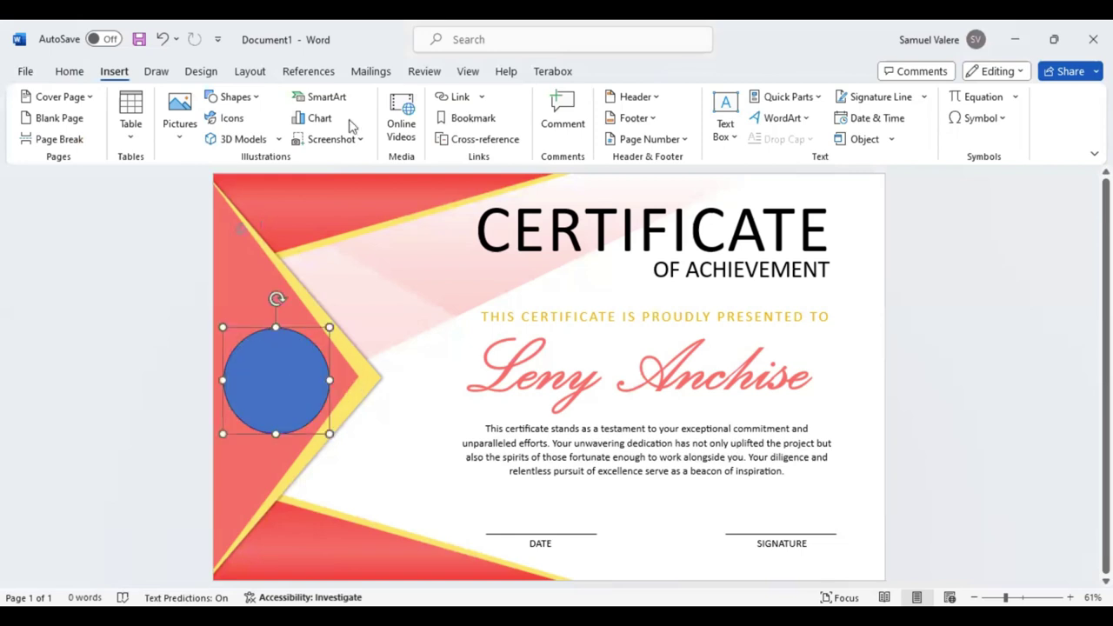
left_click(329, 420)
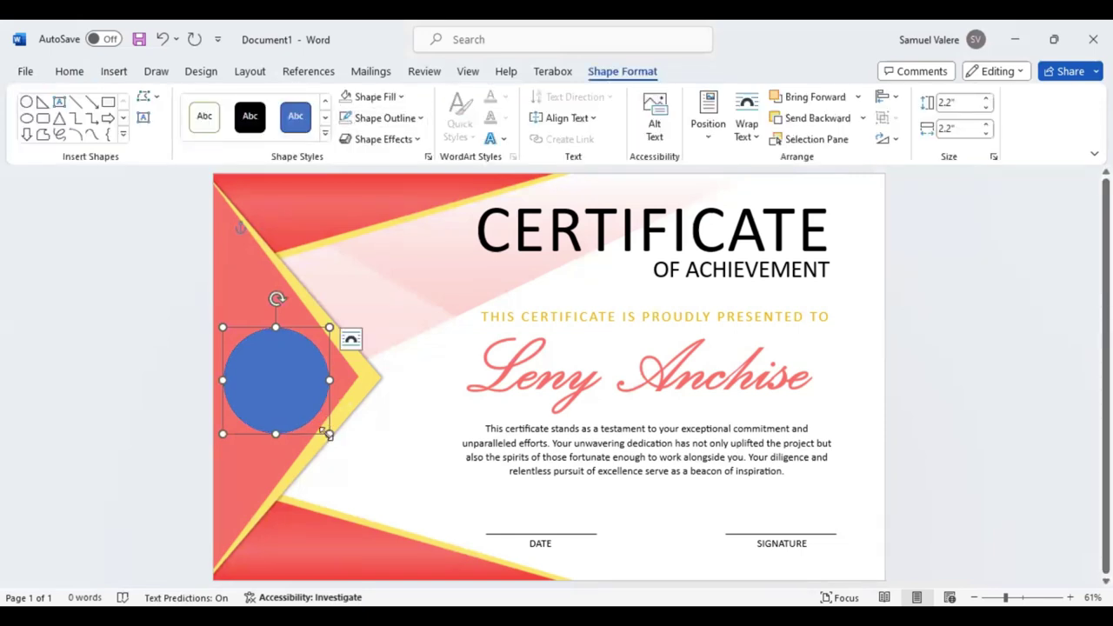
Step: Shrink the circle to 2.1 inches and shift it slightly right
left_click_drag(328, 432, 323, 428)
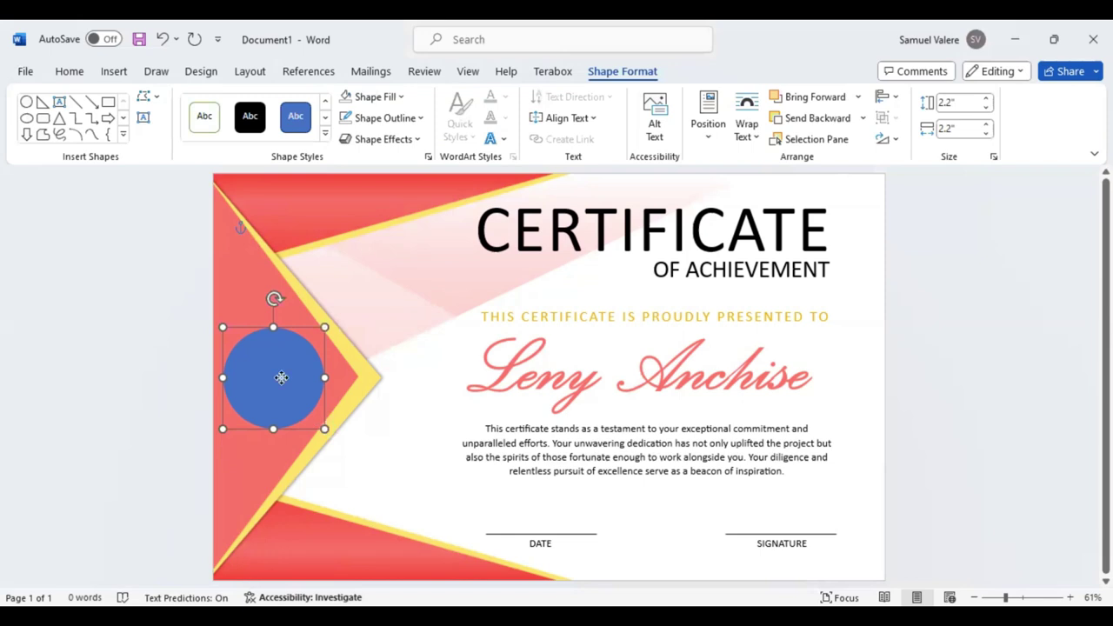
left_click_drag(281, 377, 282, 371)
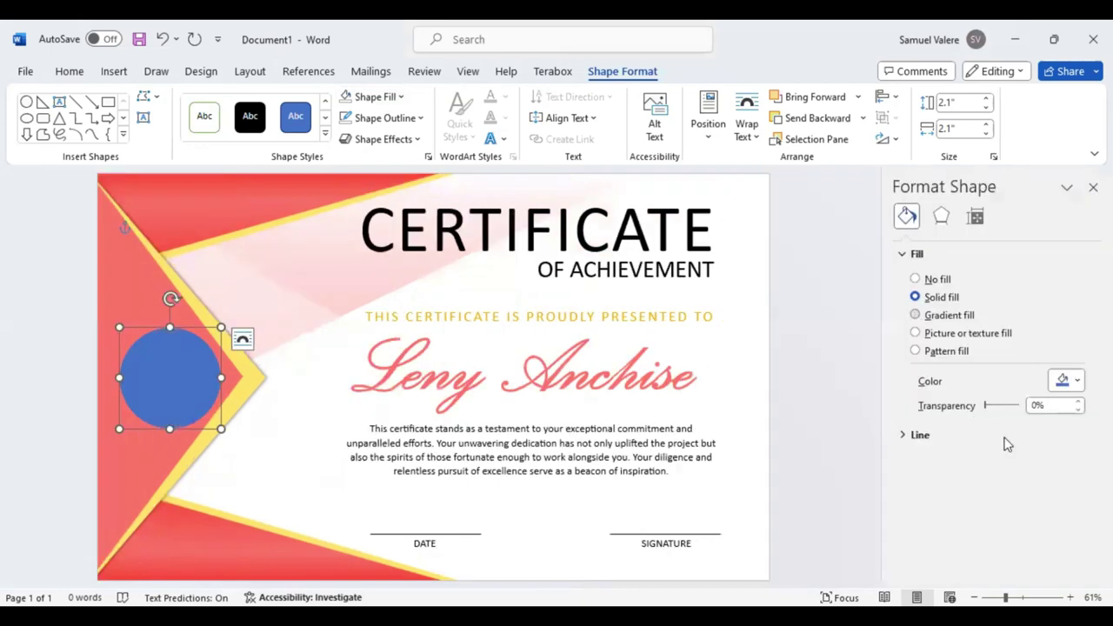
Step: Give the circle a gold-to-orange gradient fill, middle stop near 53%, at a 180° angle
left_click(914, 315)
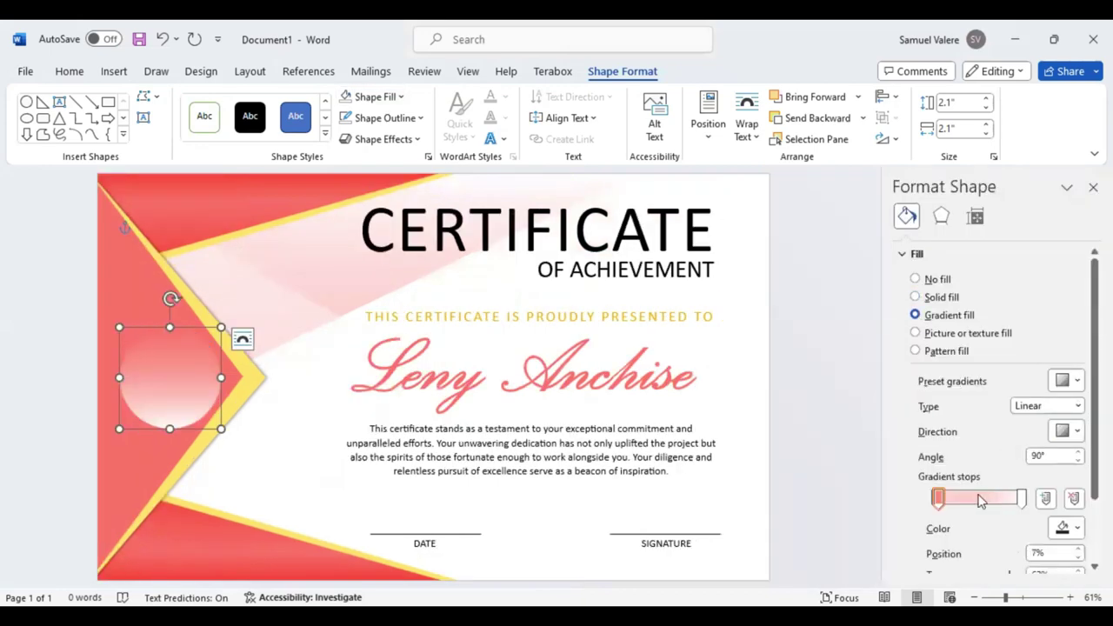
left_click(980, 498)
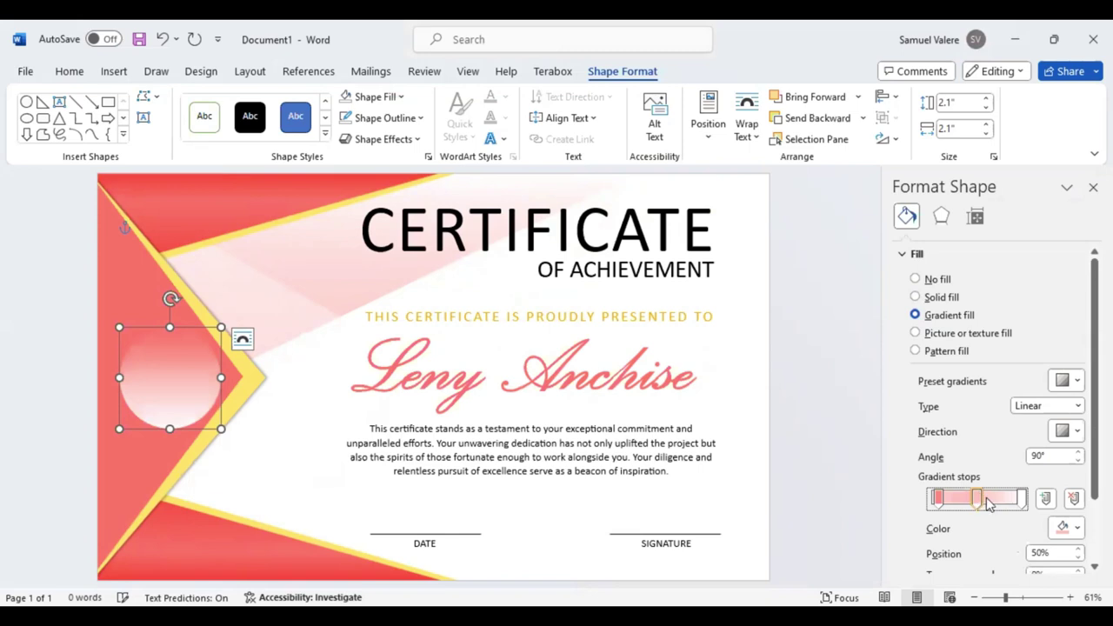
left_click_drag(986, 500, 988, 501)
left_click(1023, 499)
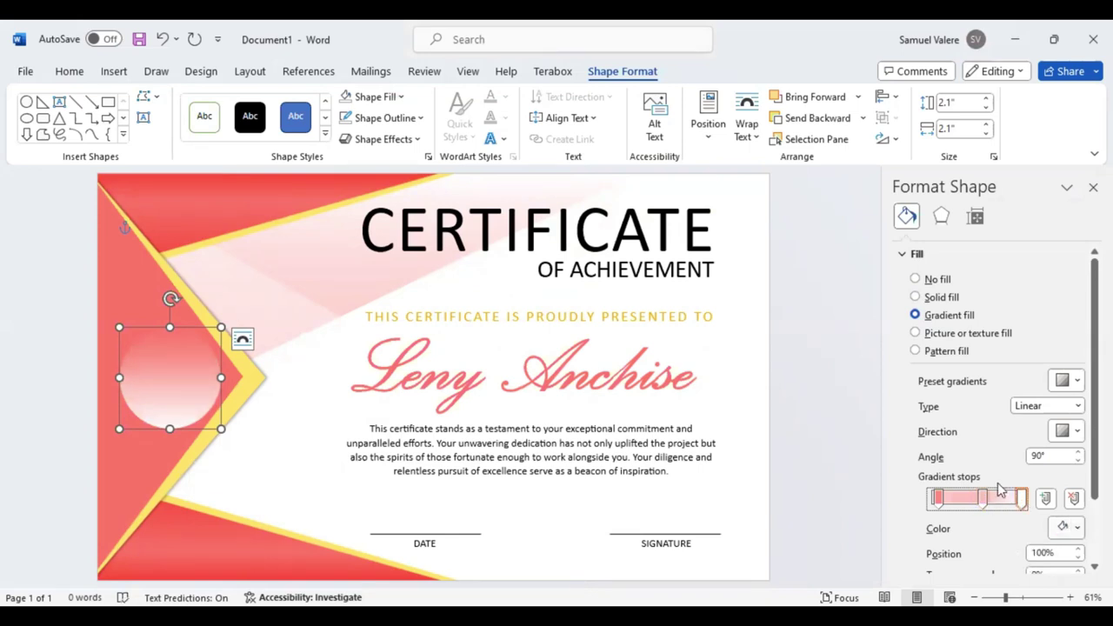
left_click(939, 500)
left_click_drag(936, 500, 930, 500)
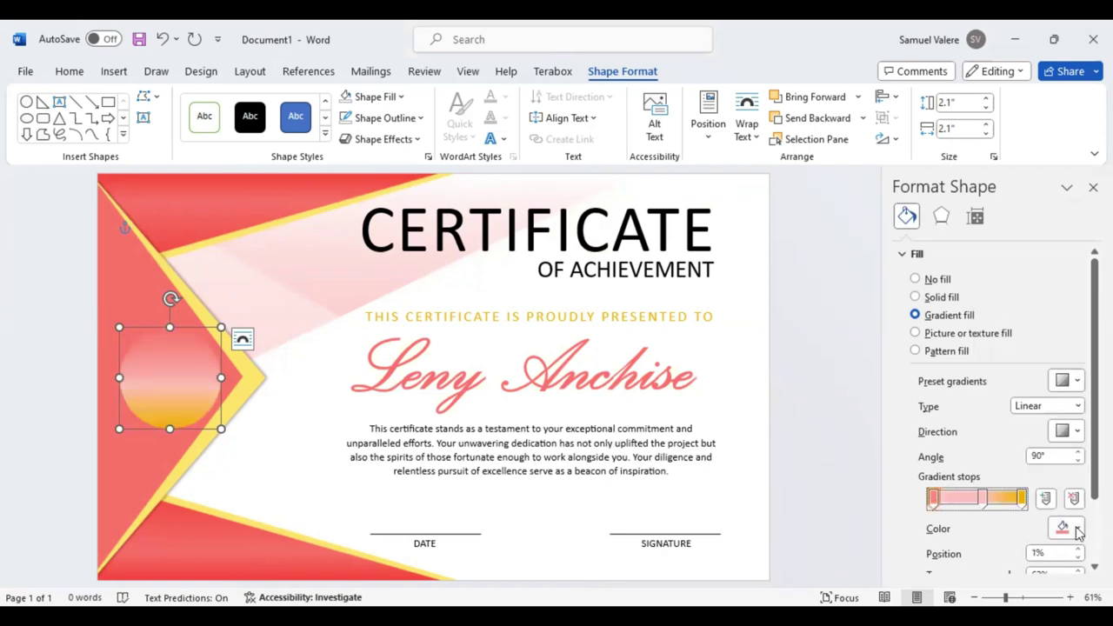
left_click(983, 499)
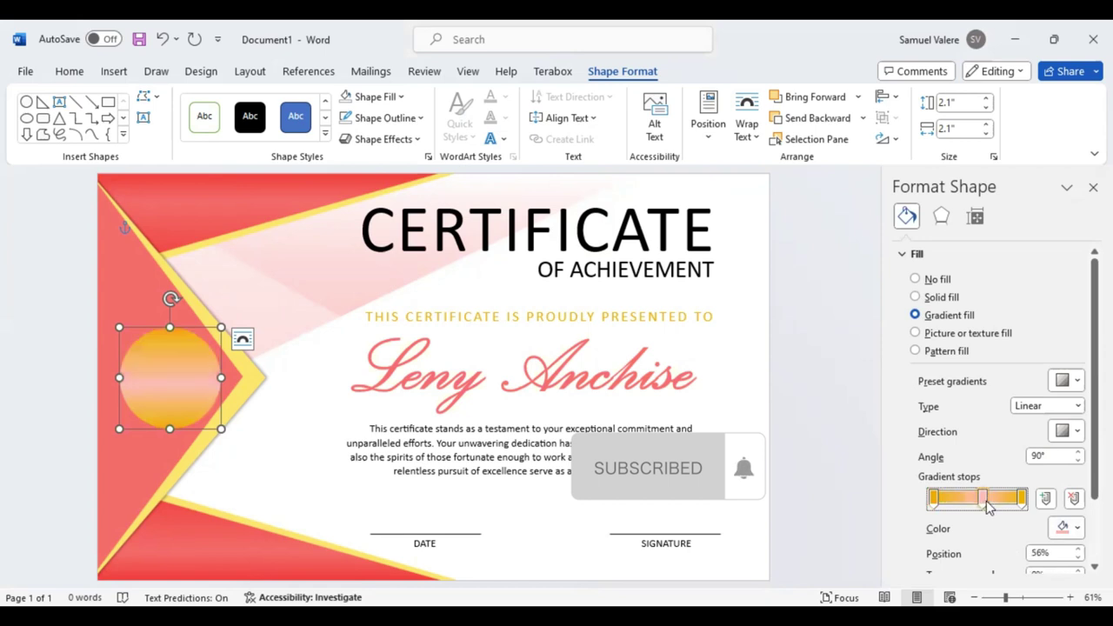
left_click_drag(984, 499, 977, 502)
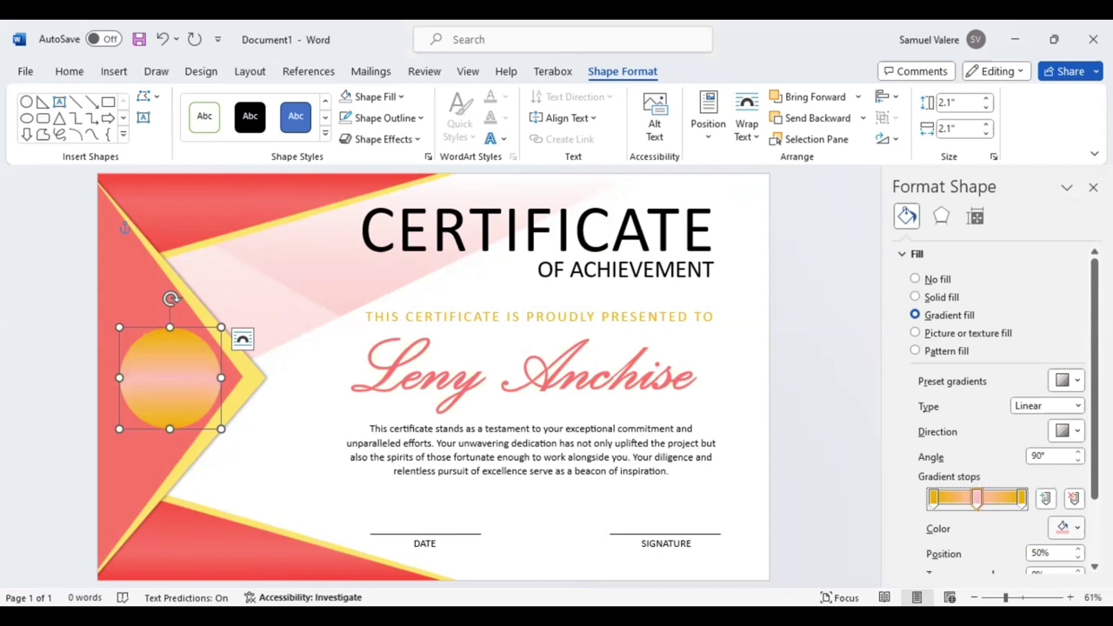
left_click(1022, 475)
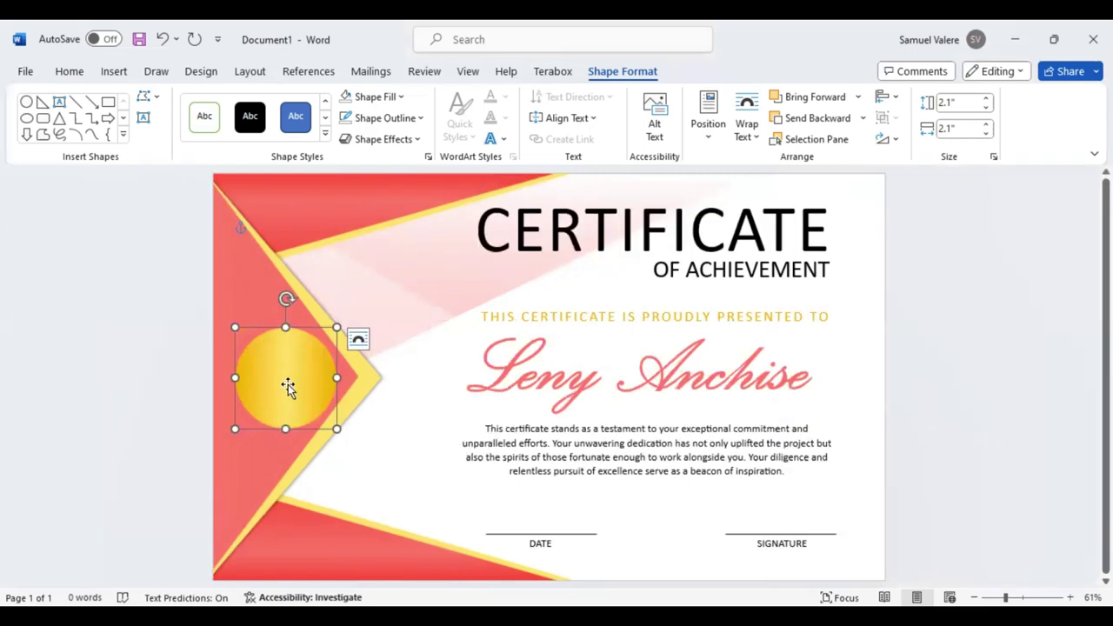
left_click_drag(288, 387, 292, 392)
Step: Centre a black 1.9-inch circle inside the gold ring and draw a small text box over it
mouse_move(335, 346)
left_mouse_down()
mouse_move(343, 353)
mouse_move(322, 351)
left_mouse_up()
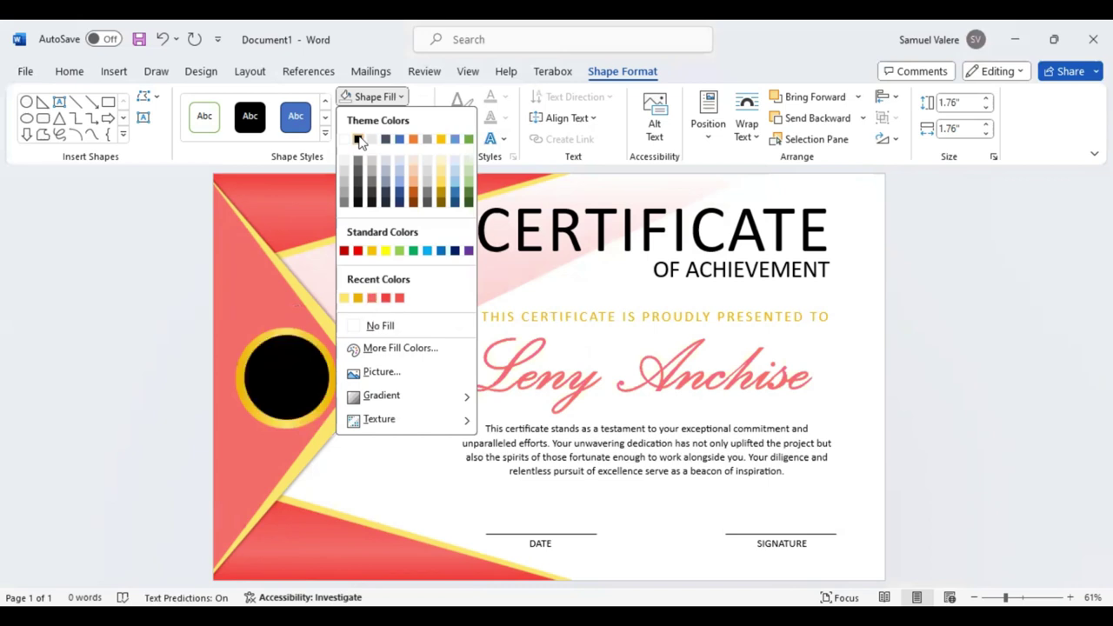
left_click(360, 142)
left_click_drag(329, 421, 331, 425)
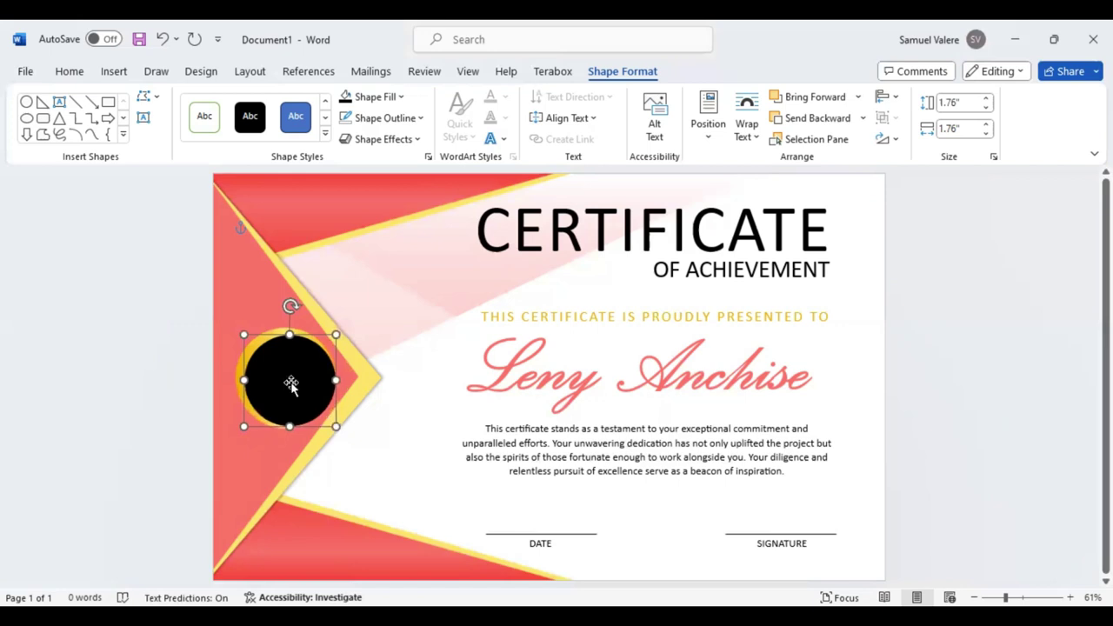
left_click_drag(291, 383, 288, 378)
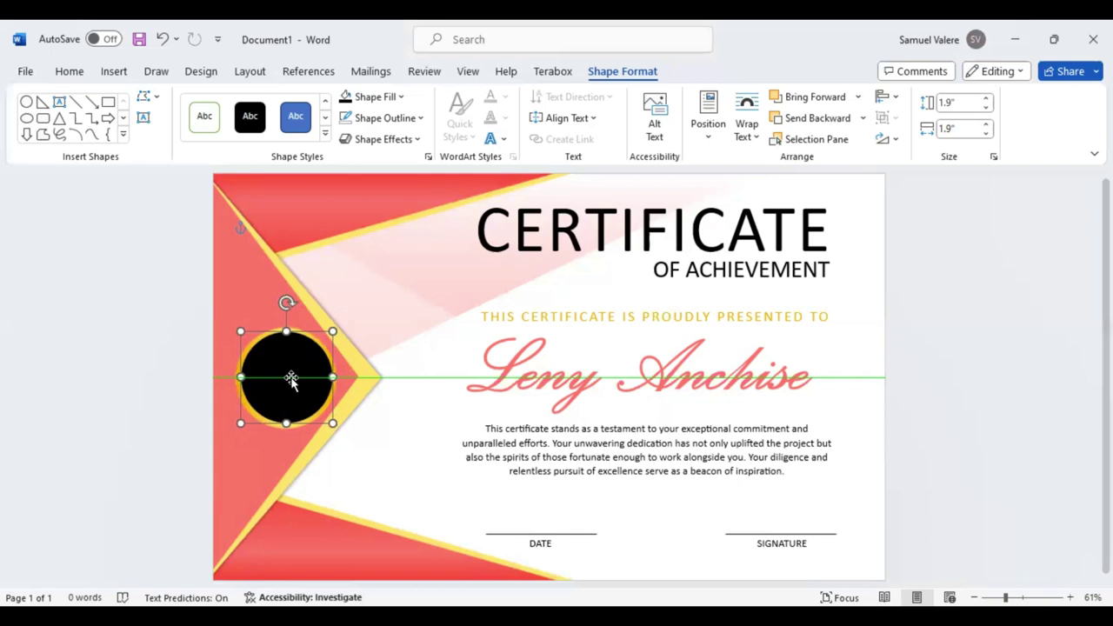
left_click_drag(291, 380, 290, 379)
left_click(144, 120)
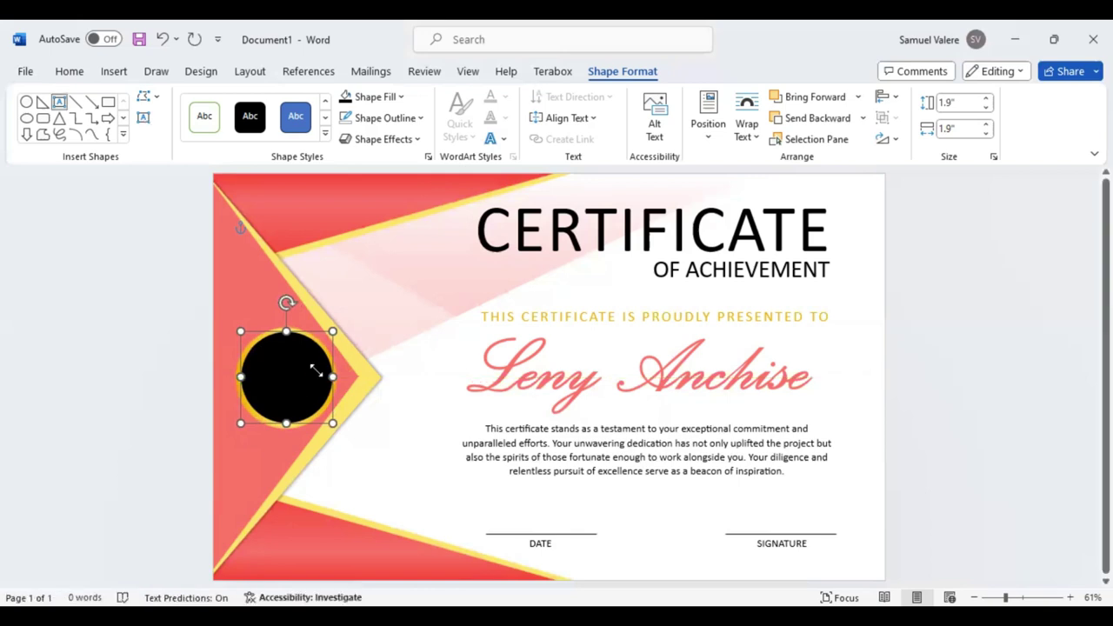
left_click_drag(261, 357, 317, 370)
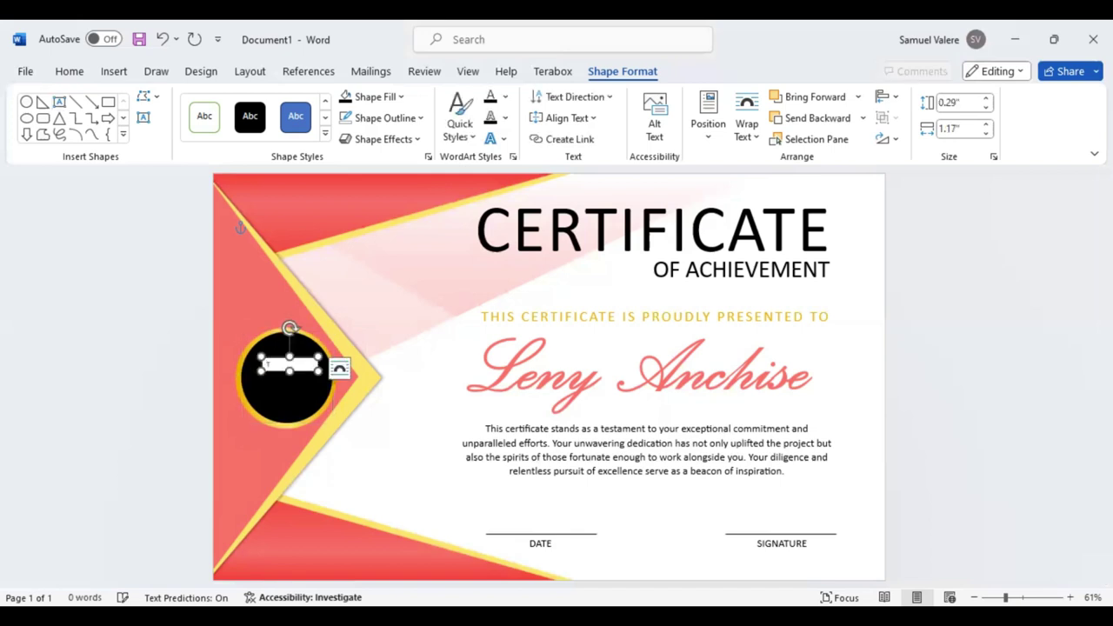
Step: Type 'THE BEST' and make it centred, gold and 20 pt
type("The BEst")
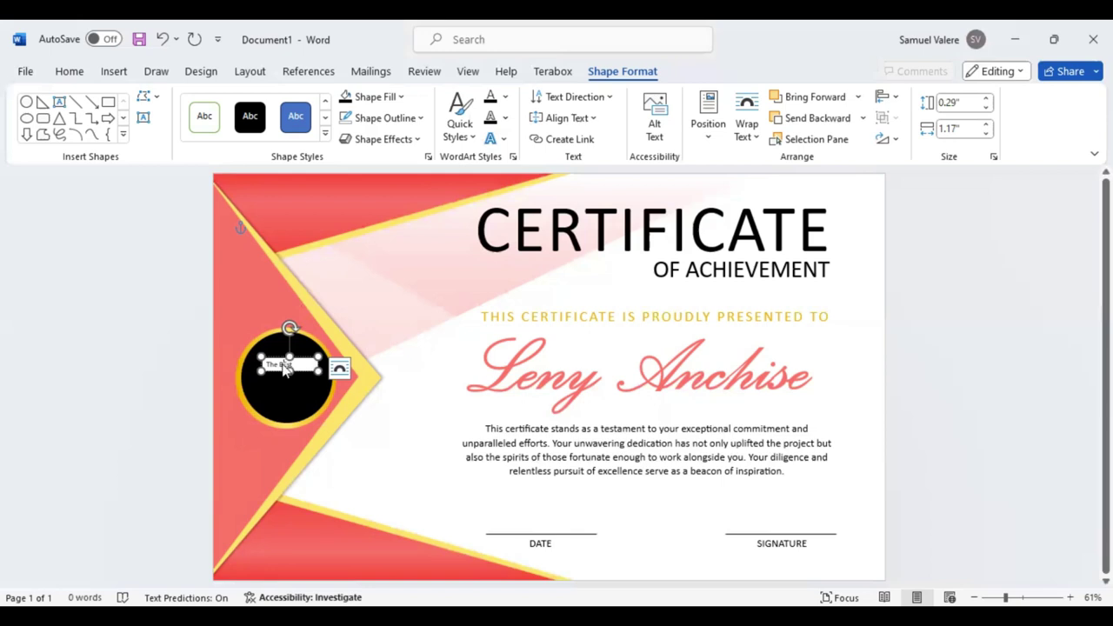
double_click(286, 366)
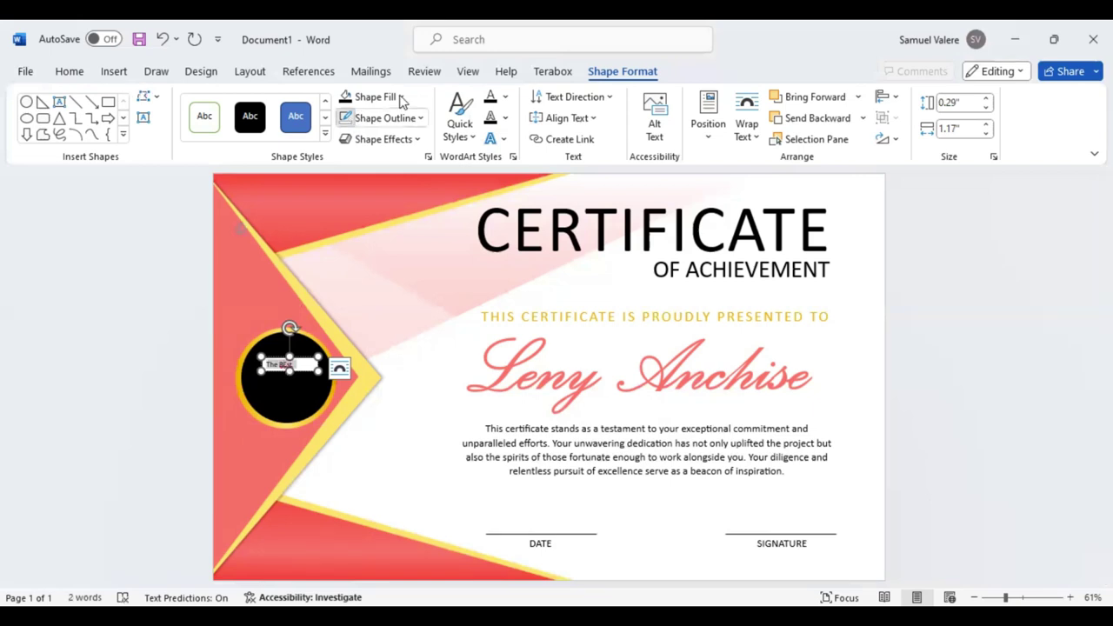
left_click(68, 71)
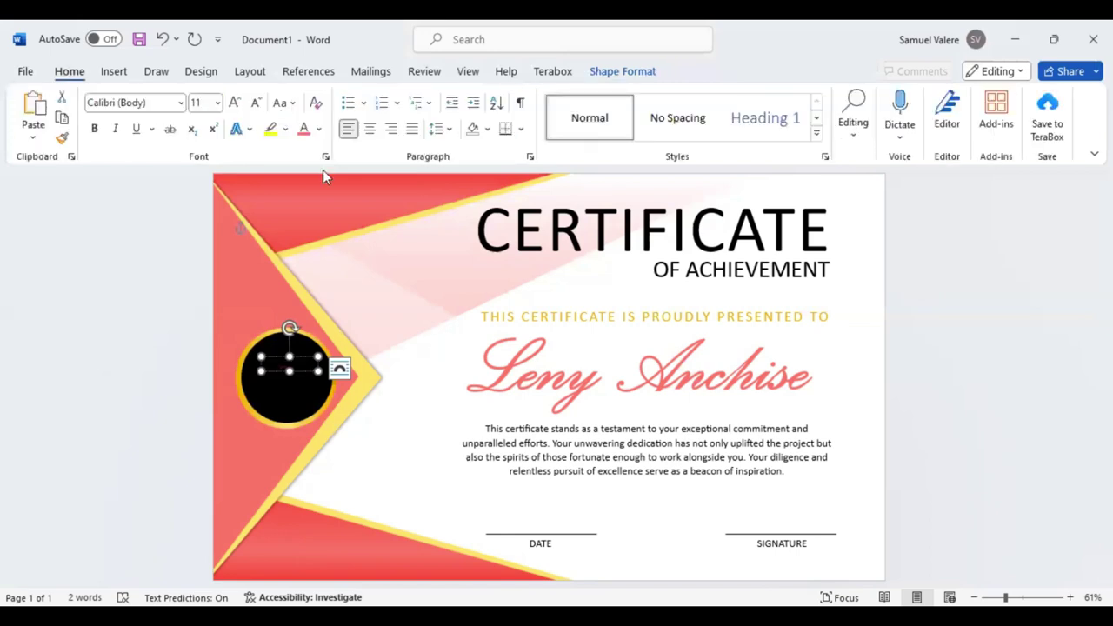
key("ctrl+e")
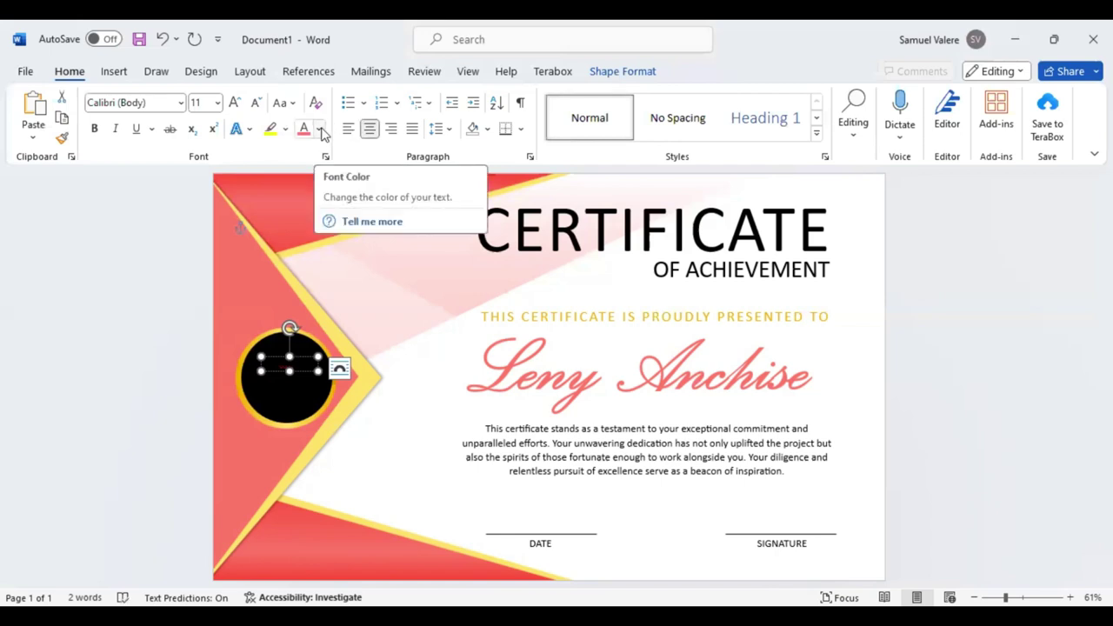
left_click(321, 130)
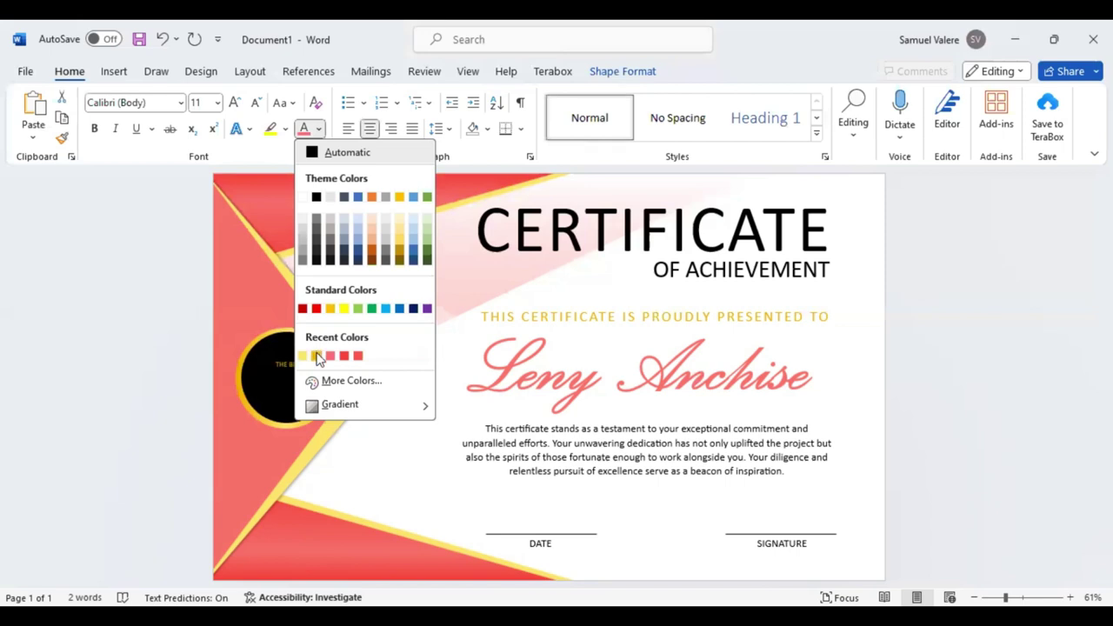
left_click(237, 102)
left_click(236, 102)
left_click(237, 102)
left_click(236, 102)
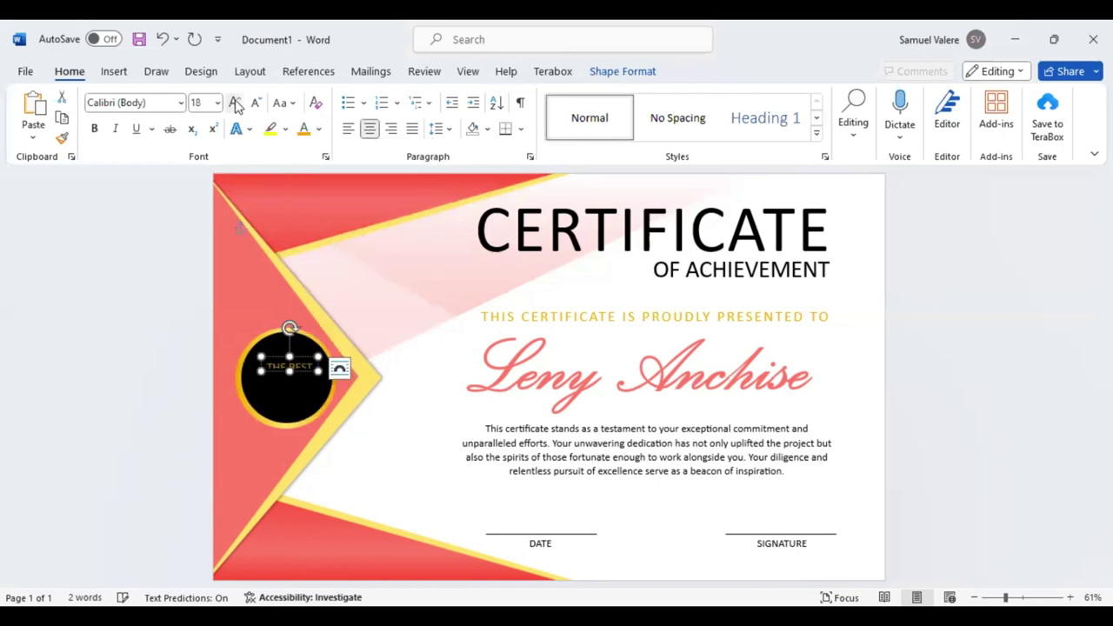
left_click(236, 103)
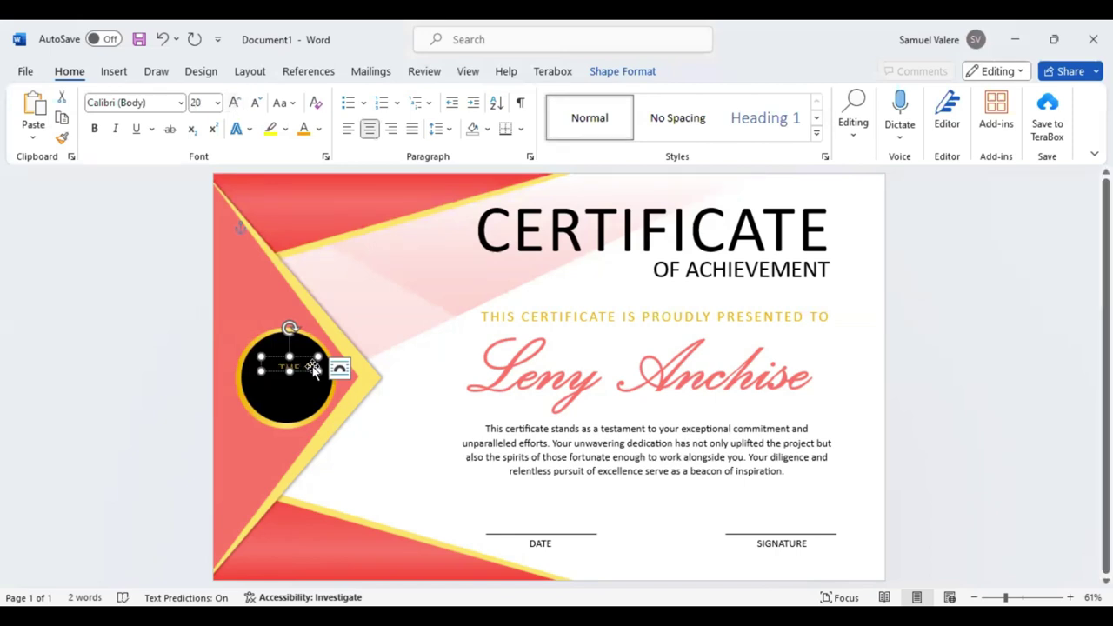
Step: Widen the THE BEST box, position it near the circle's top, and copy it lower
mouse_move(317, 371)
left_mouse_down()
mouse_move(327, 370)
mouse_move(298, 373)
left_mouse_up()
key("ctrl+z")
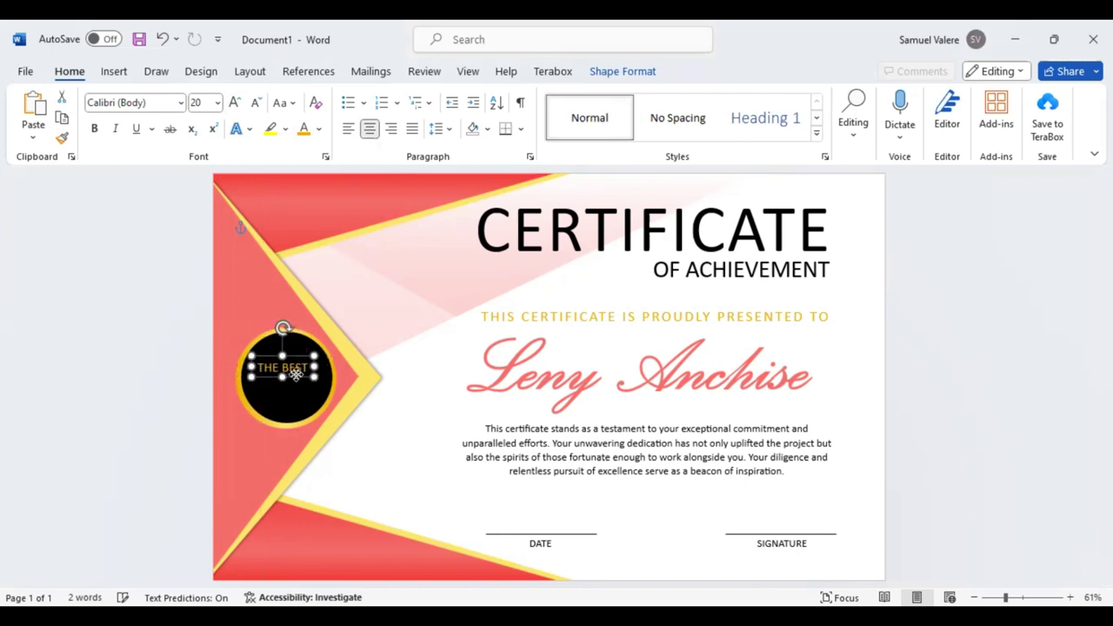
left_click_drag(296, 373, 299, 370)
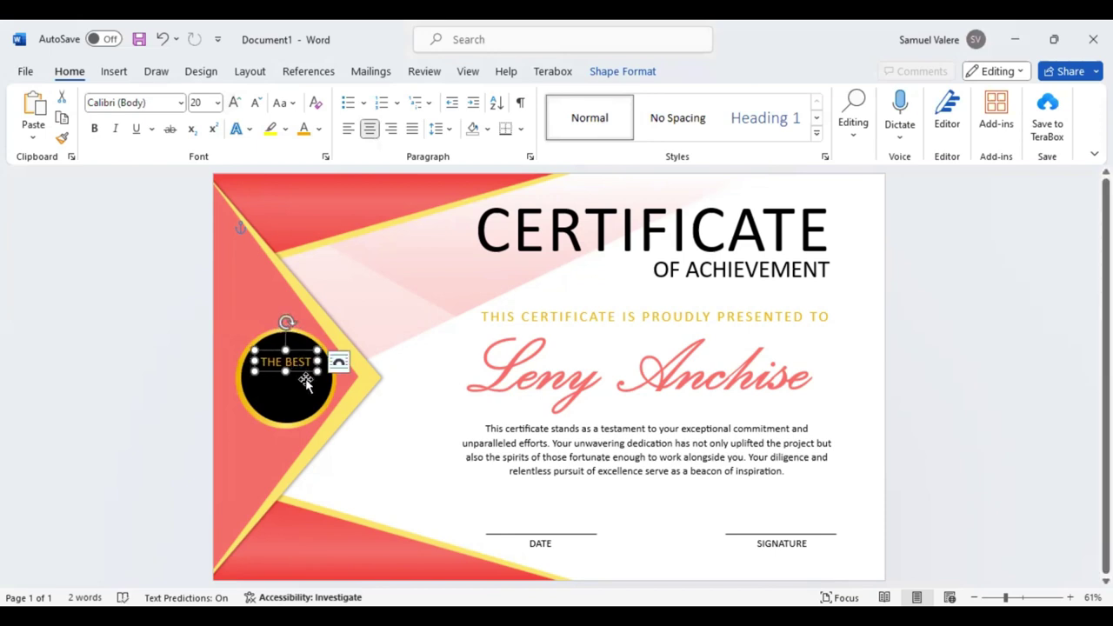
left_click_drag(289, 388, 293, 379)
Step: Replace the copied seal text with a larger, bold AWARD and nudge it toward centre
triple_click(293, 377)
type("AWARD")
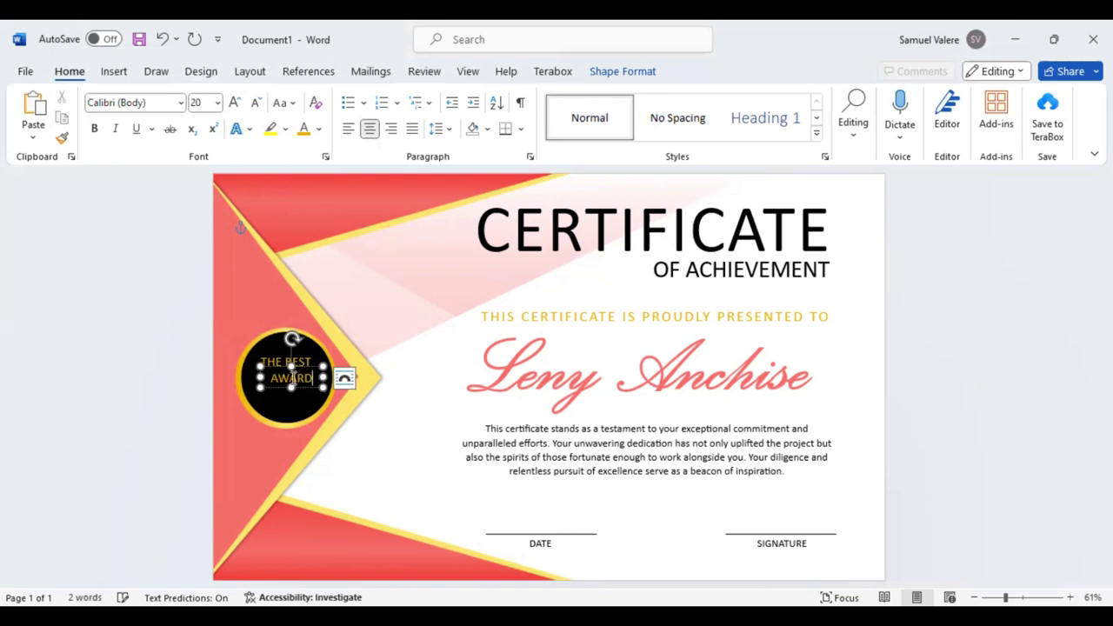
left_click(432, 326)
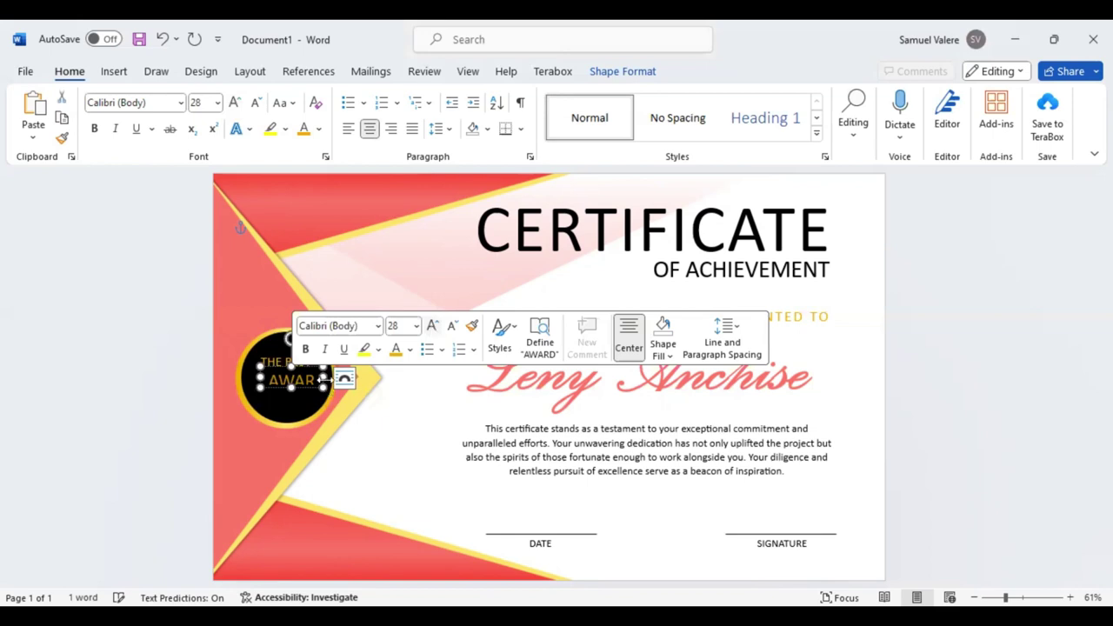
key("ctrl+b")
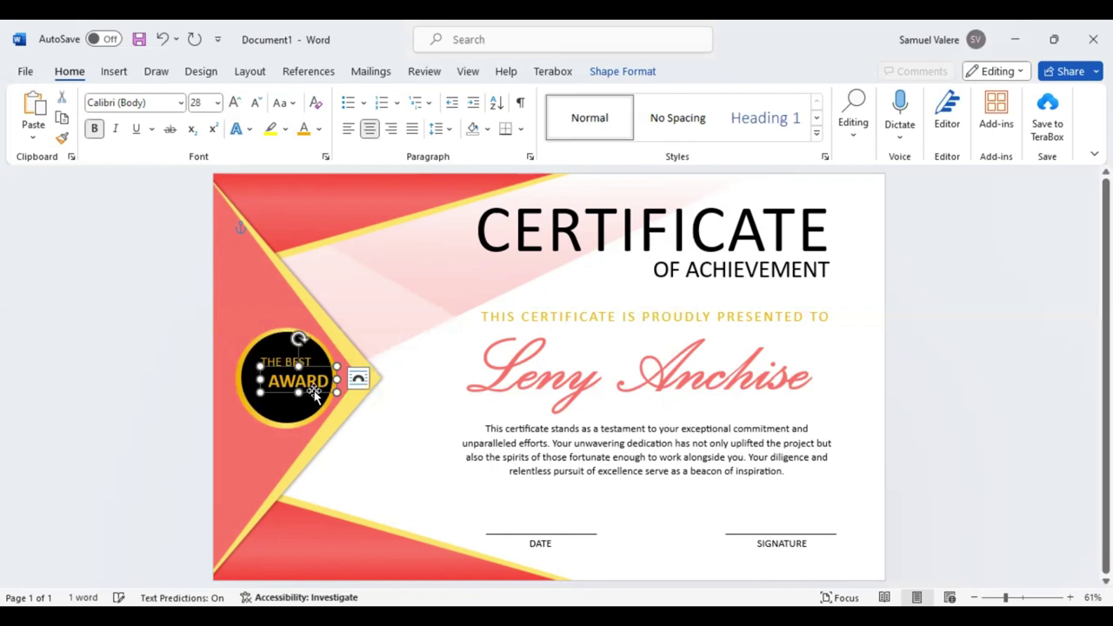
key("Left")
key("Left")
key("Left")
key("Left")
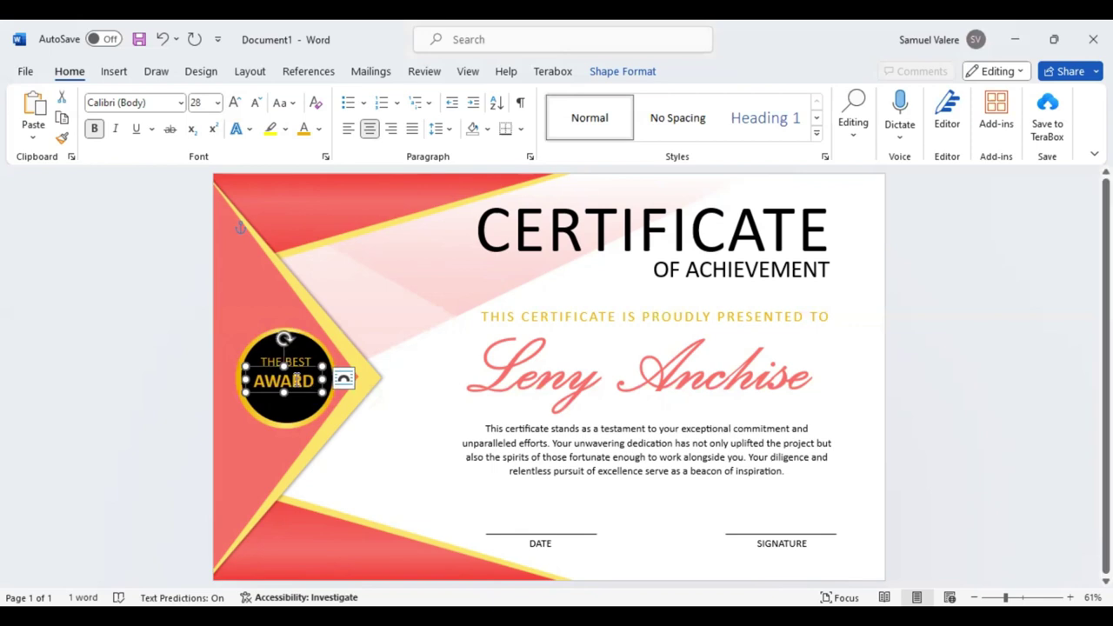
Step: Colour AWARD red and make the black seal circle slightly shorter
double_click(296, 380)
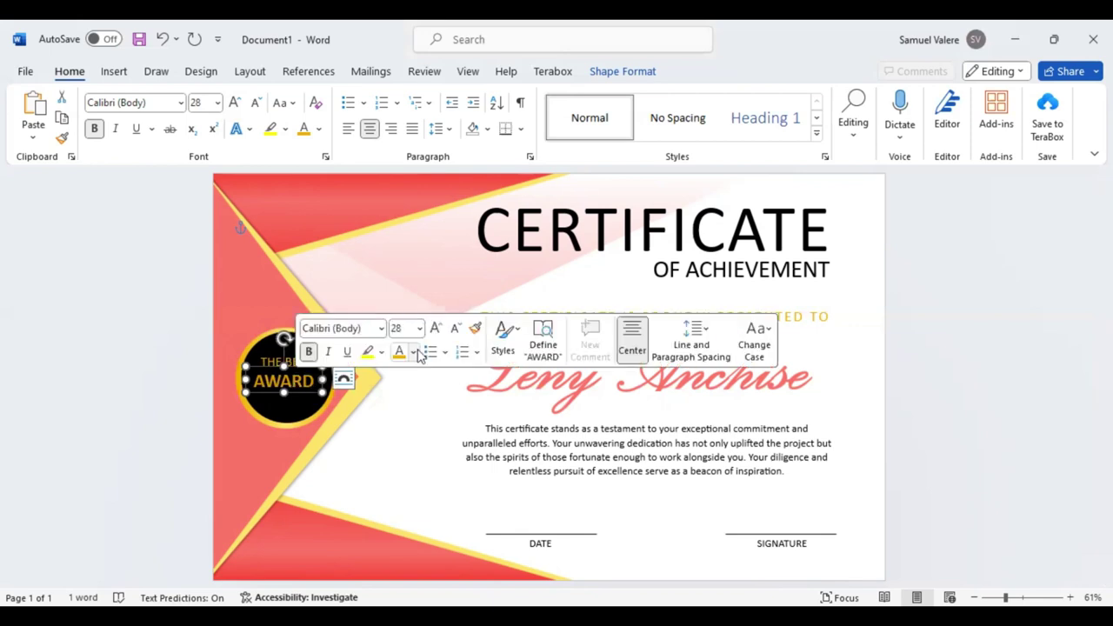
left_click(413, 351)
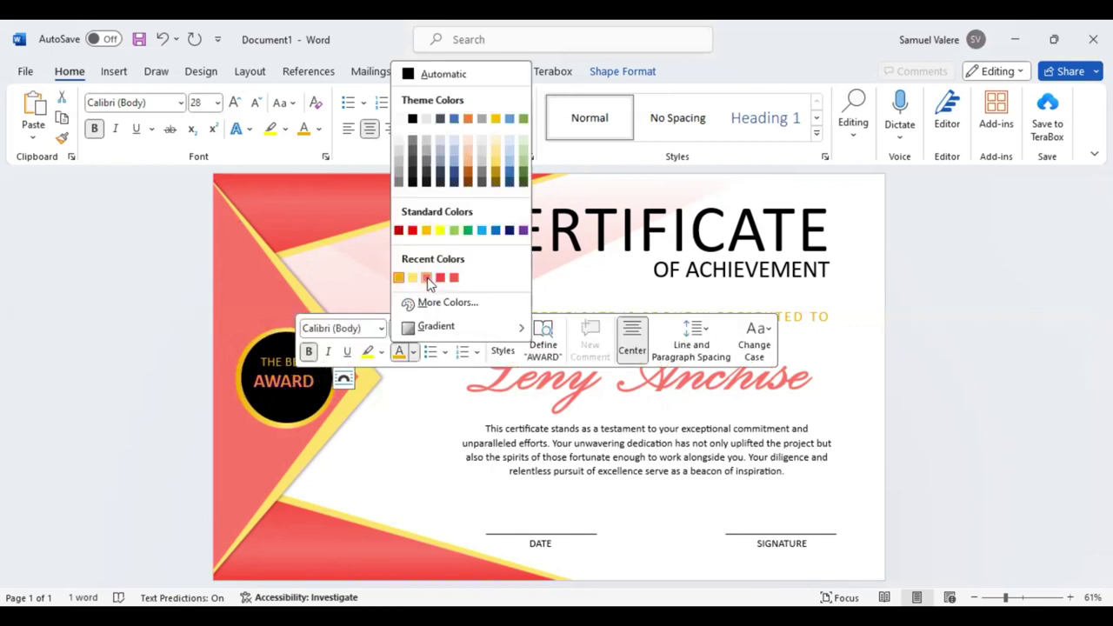
left_click(299, 392)
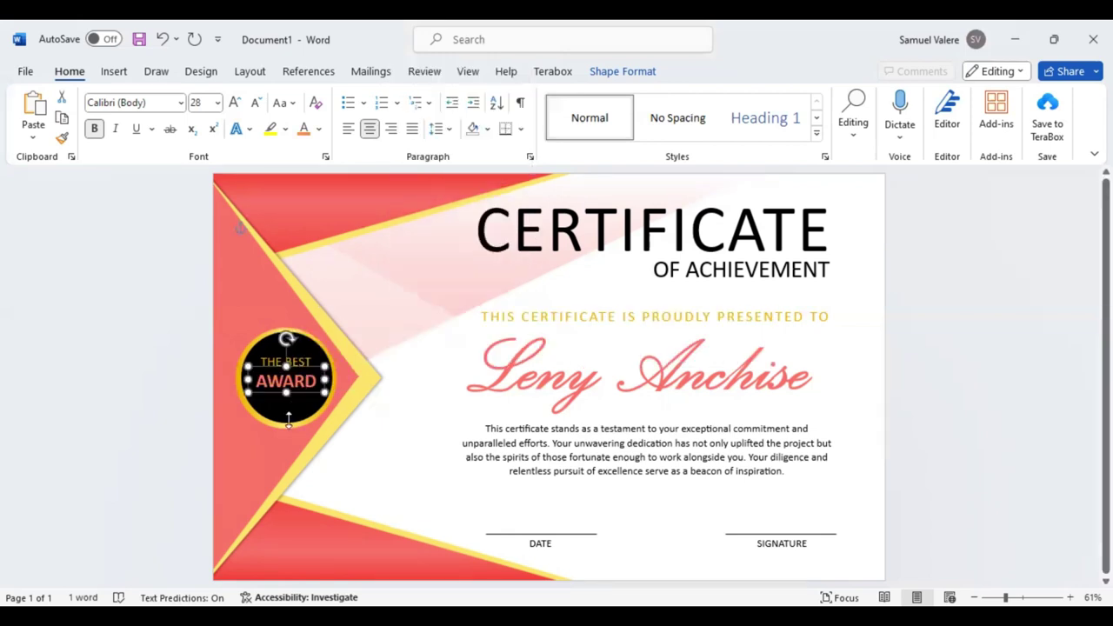
left_click(287, 420)
left_click_drag(287, 423, 287, 419)
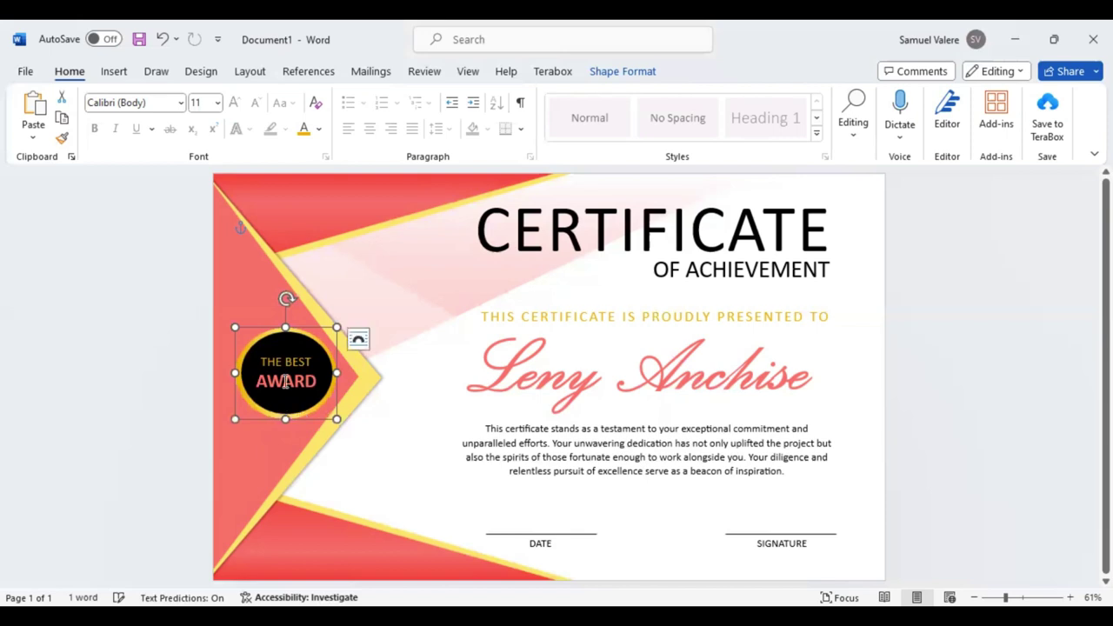
Step: Enlarge AWARD to 36 pt and widen its text box so the word fits
left_click(285, 381)
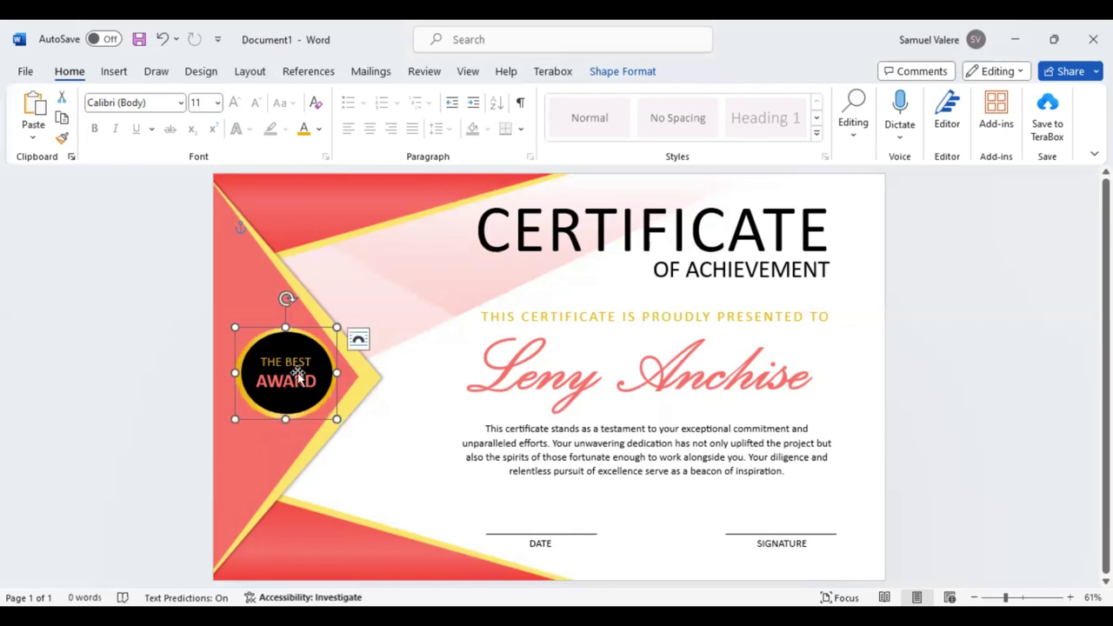
left_click(296, 374)
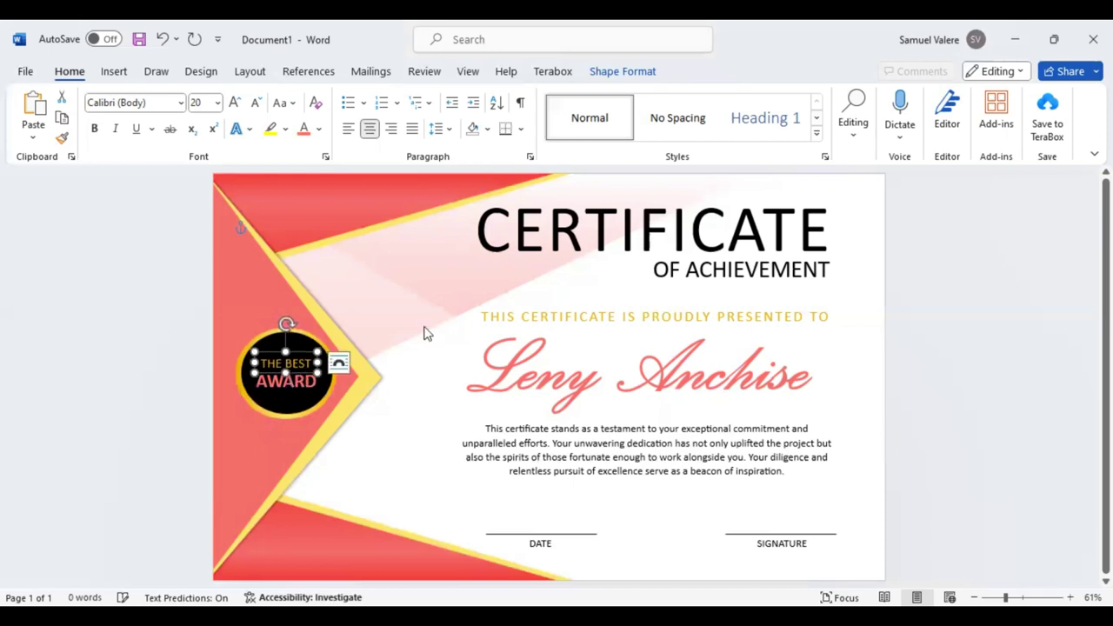
double_click(319, 380)
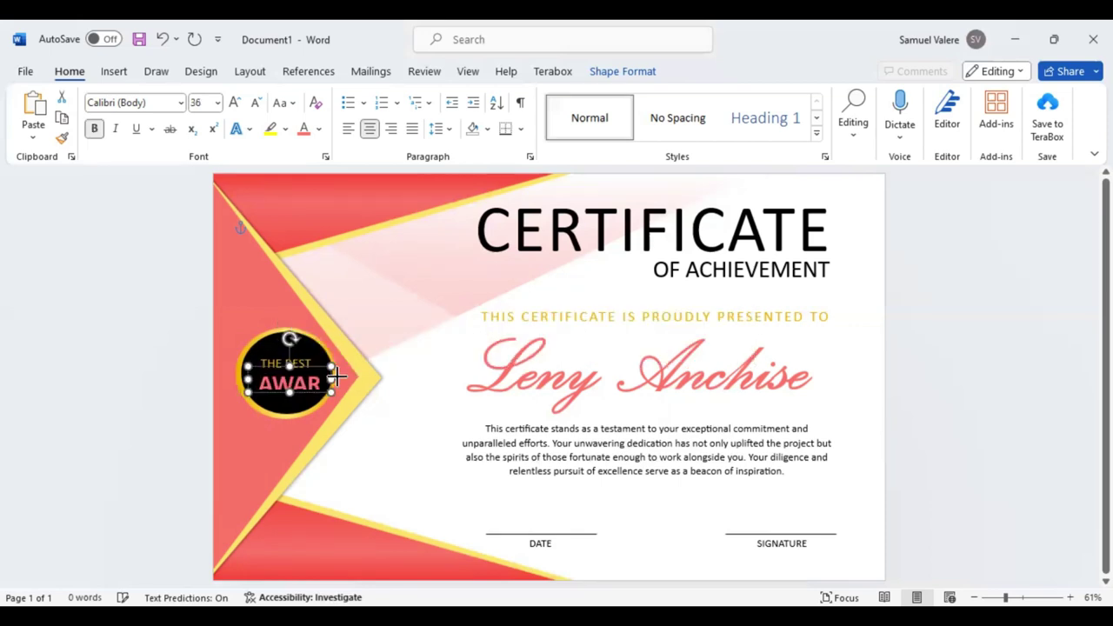
left_click(292, 393)
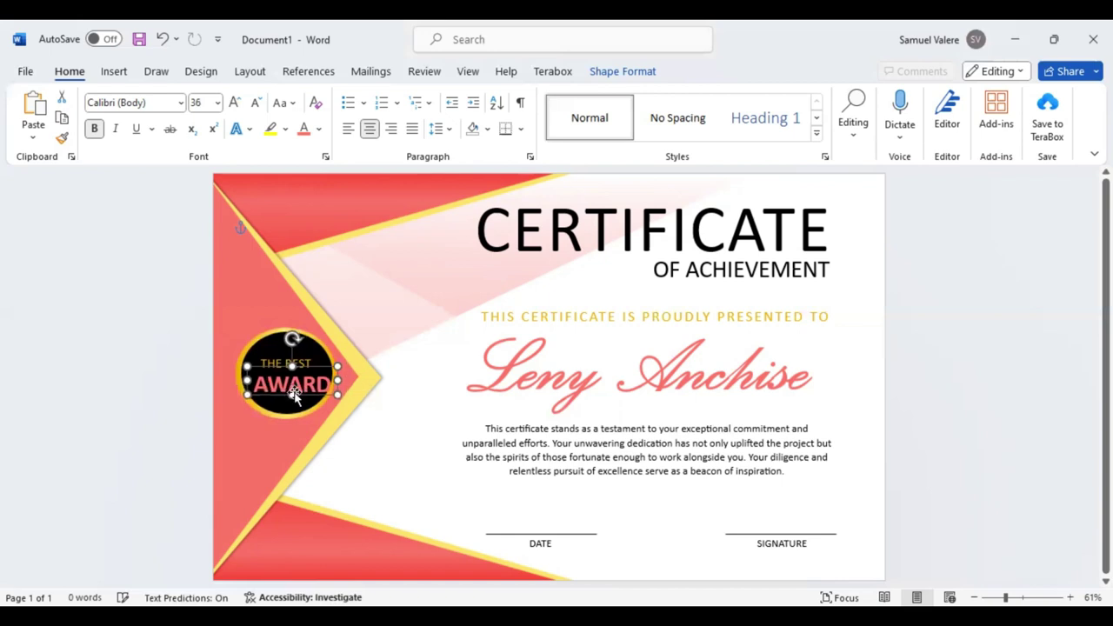
Step: Nudge the AWARD and THE BEST boxes so both lines sit centred in the circle
left_click_drag(294, 396, 290, 393)
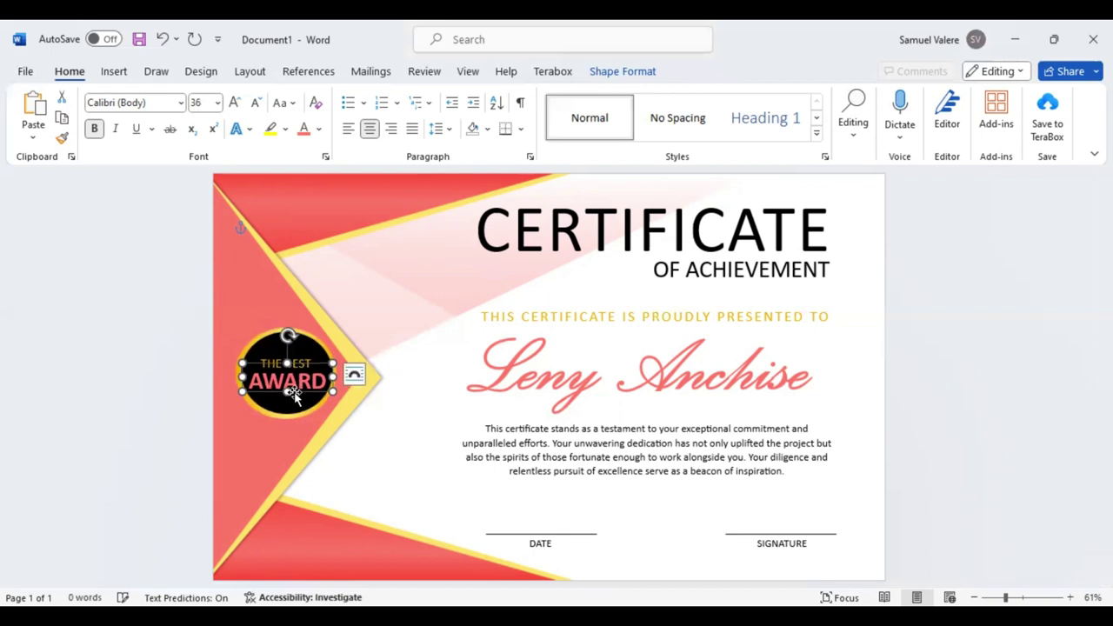
left_click_drag(294, 394, 292, 393)
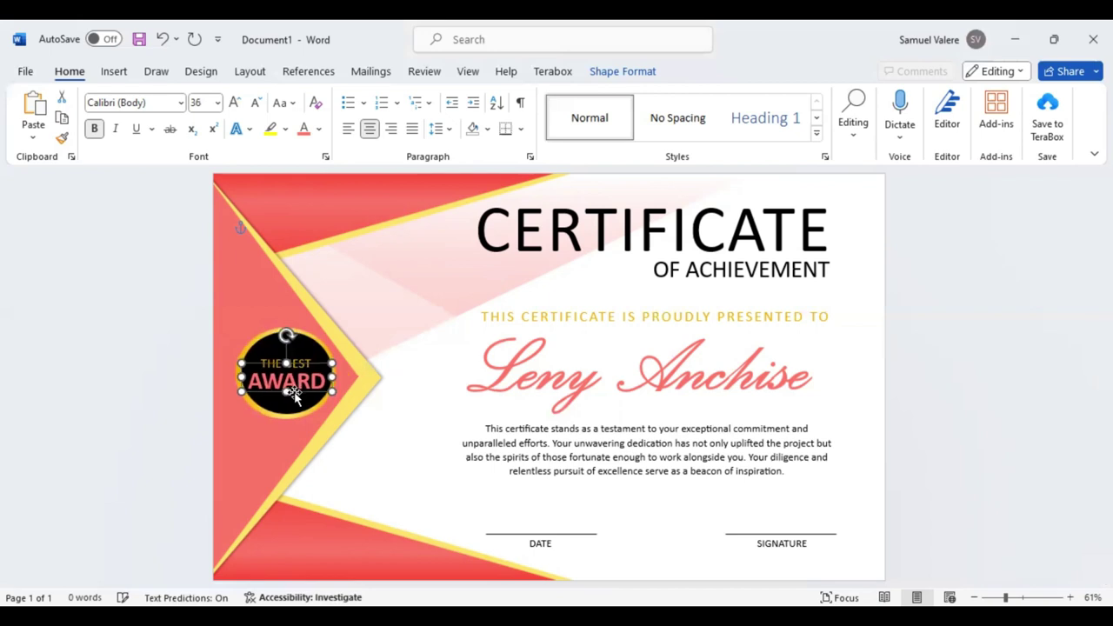
key("ctrl+z")
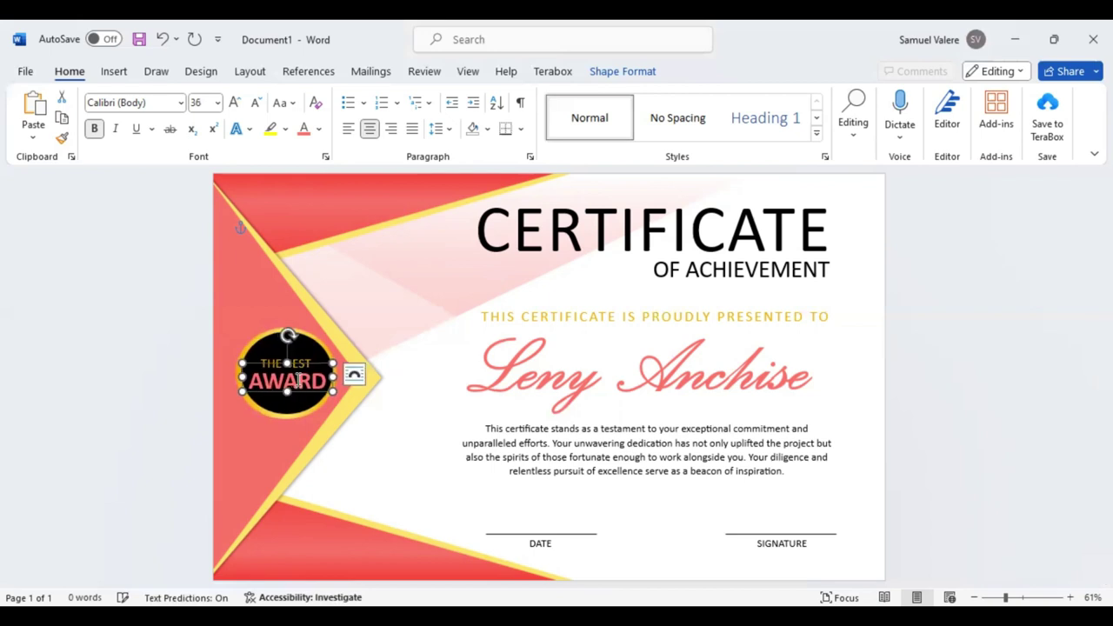
left_click(275, 354)
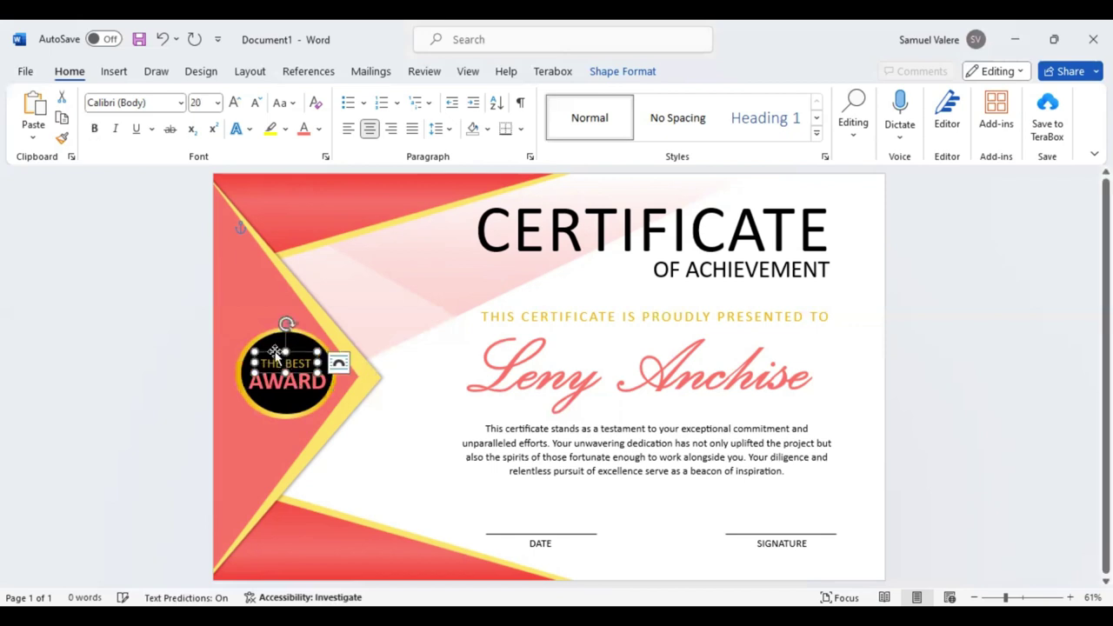
left_click_drag(274, 353, 277, 354)
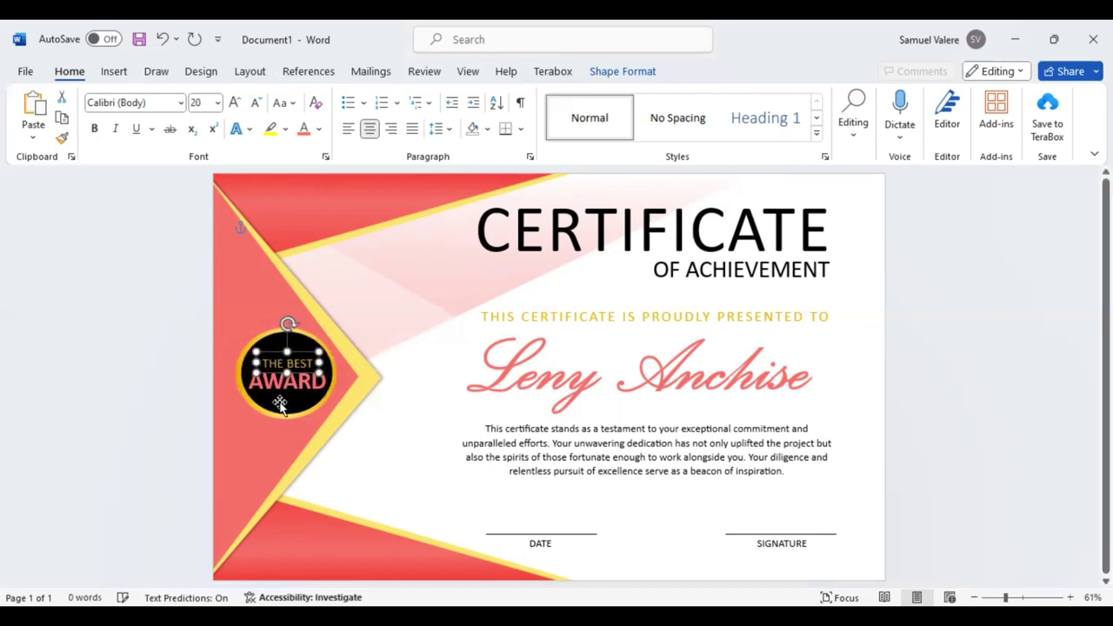